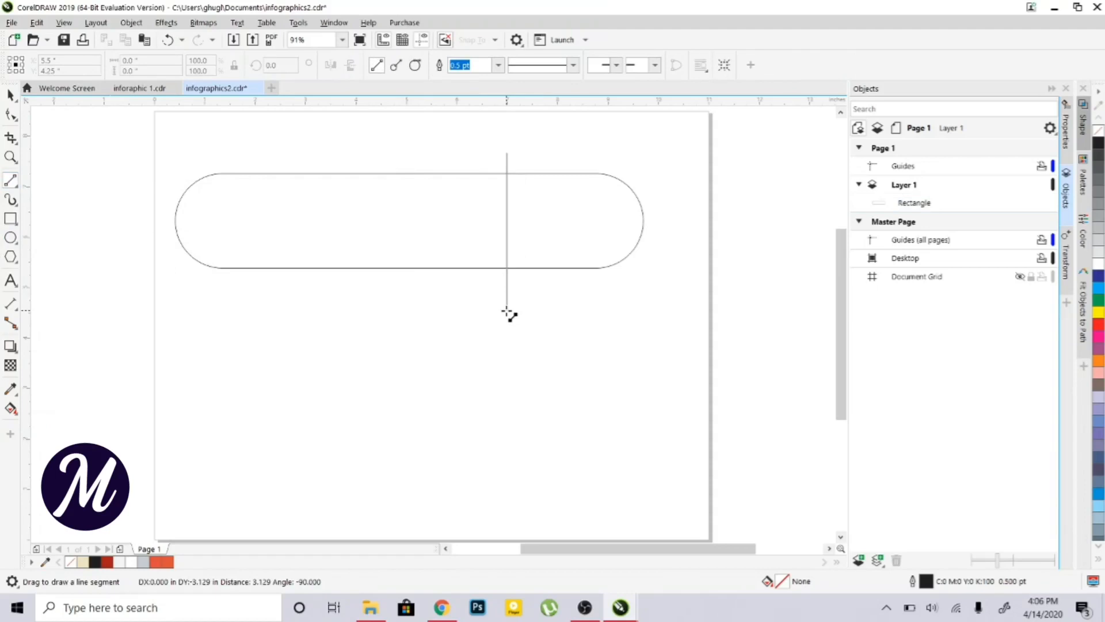
Draw a vertical line about 3.13 in long across the rounded rectangle and Smart Fill the regions on both sides of it
drag(507, 311, 507, 311)
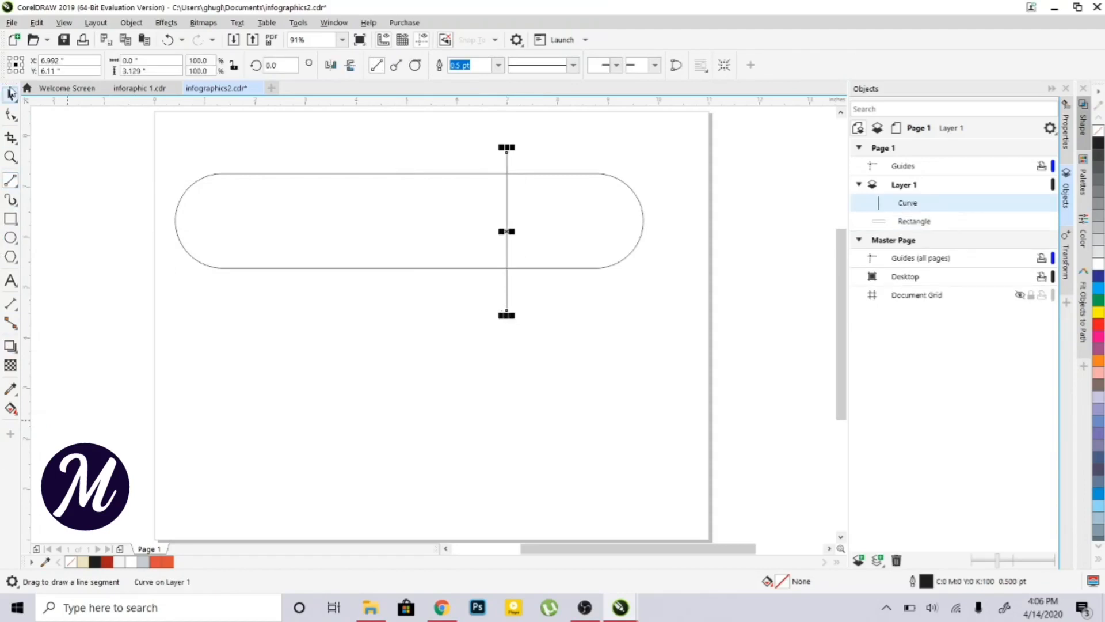
click(11, 409)
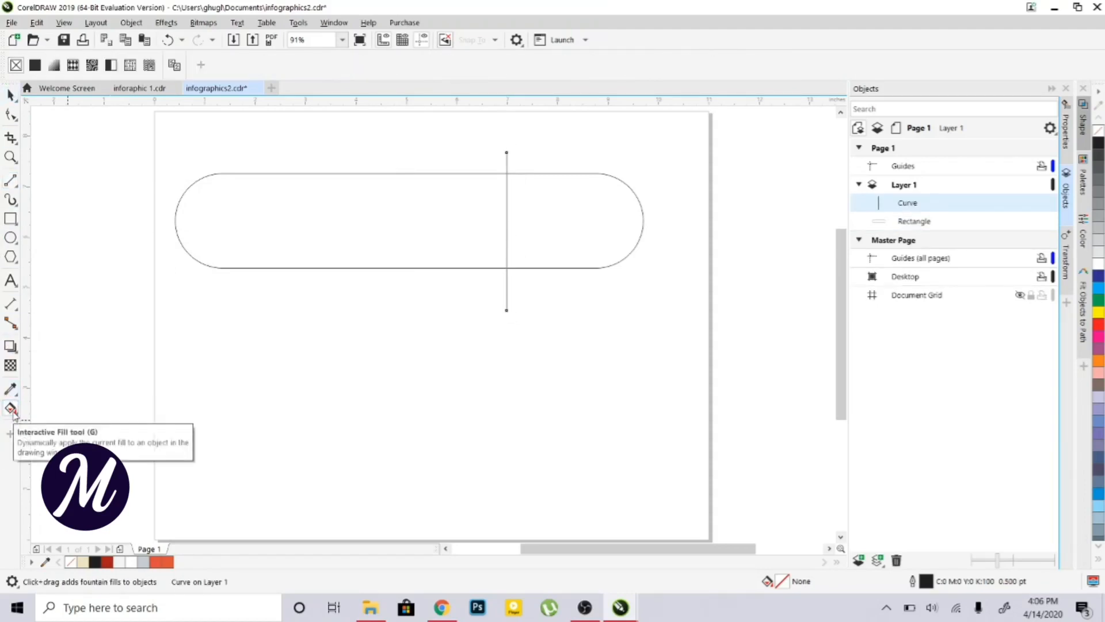
click(13, 411)
click(55, 429)
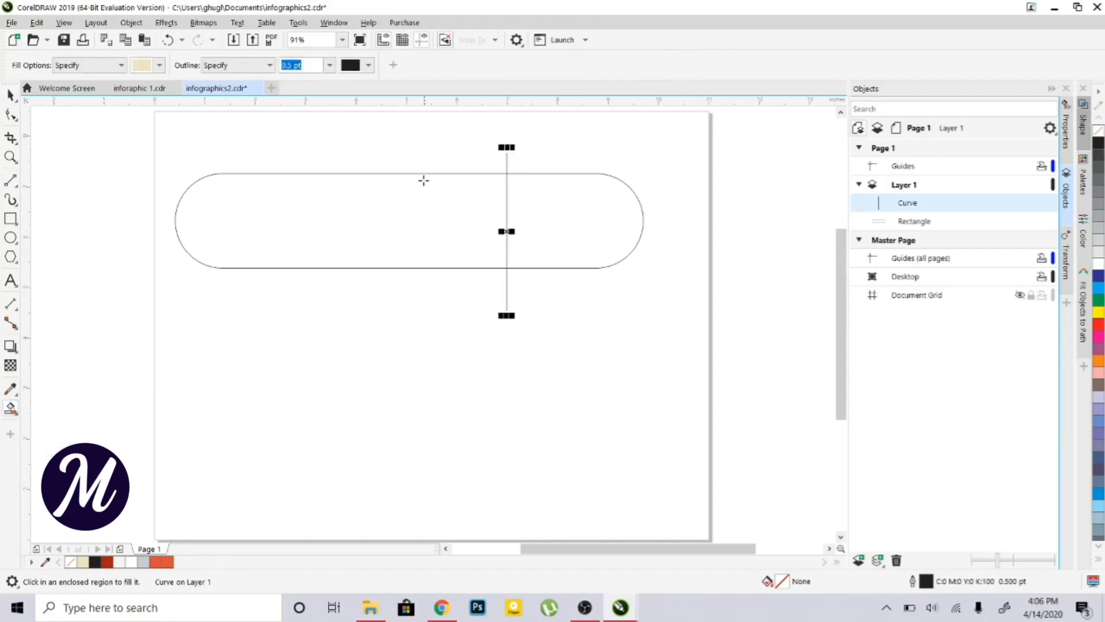
click(372, 205)
click(558, 202)
Delete the vertical dividing line
key(space)
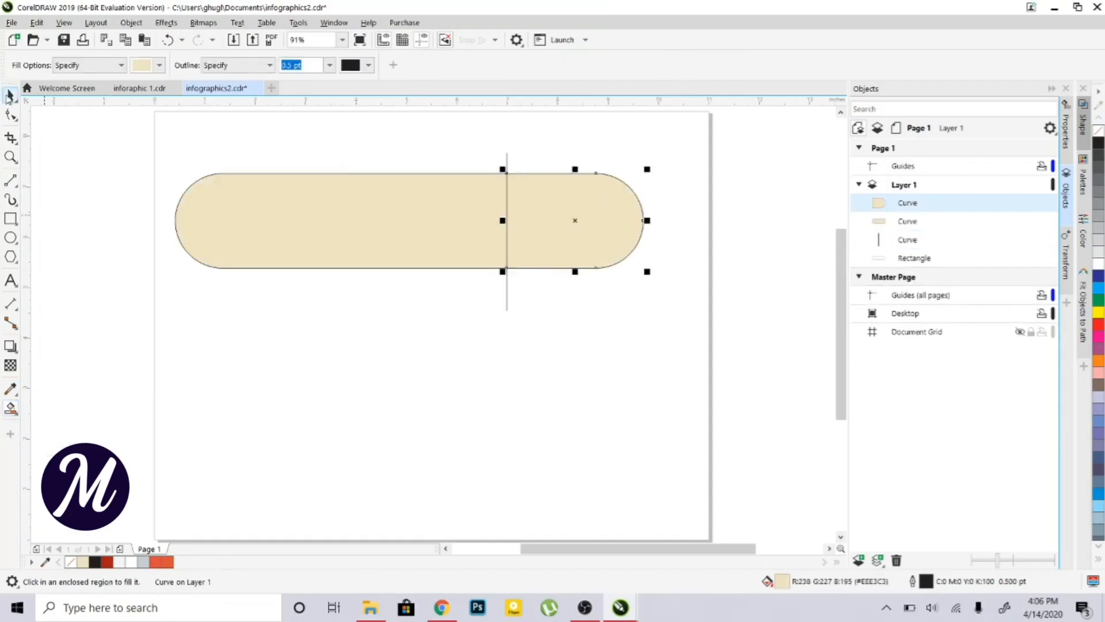
click(507, 162)
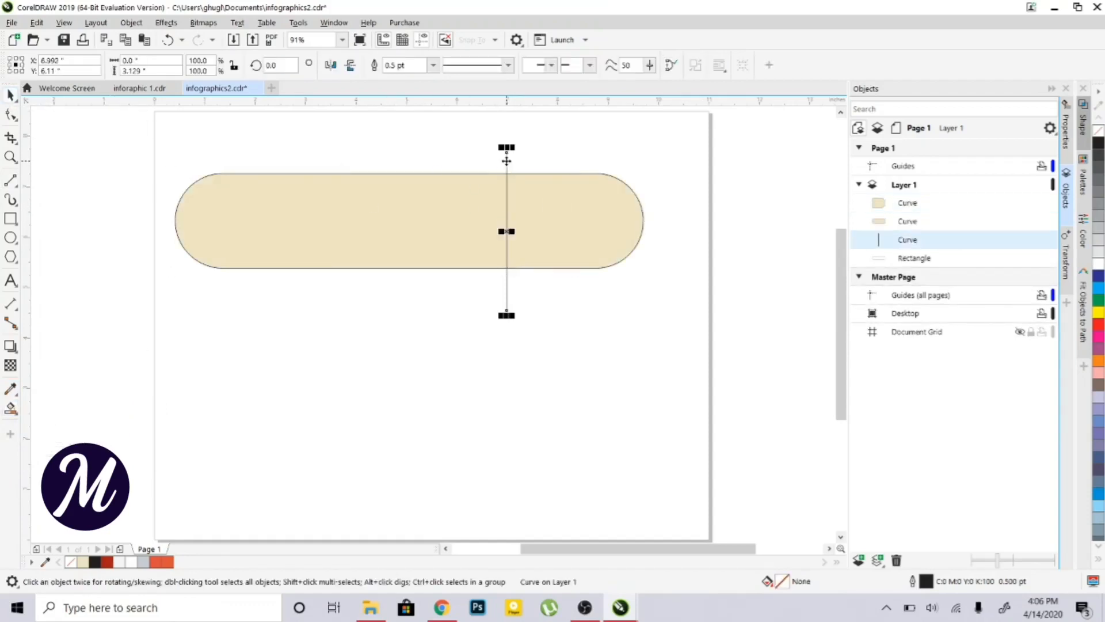
key(Delete)
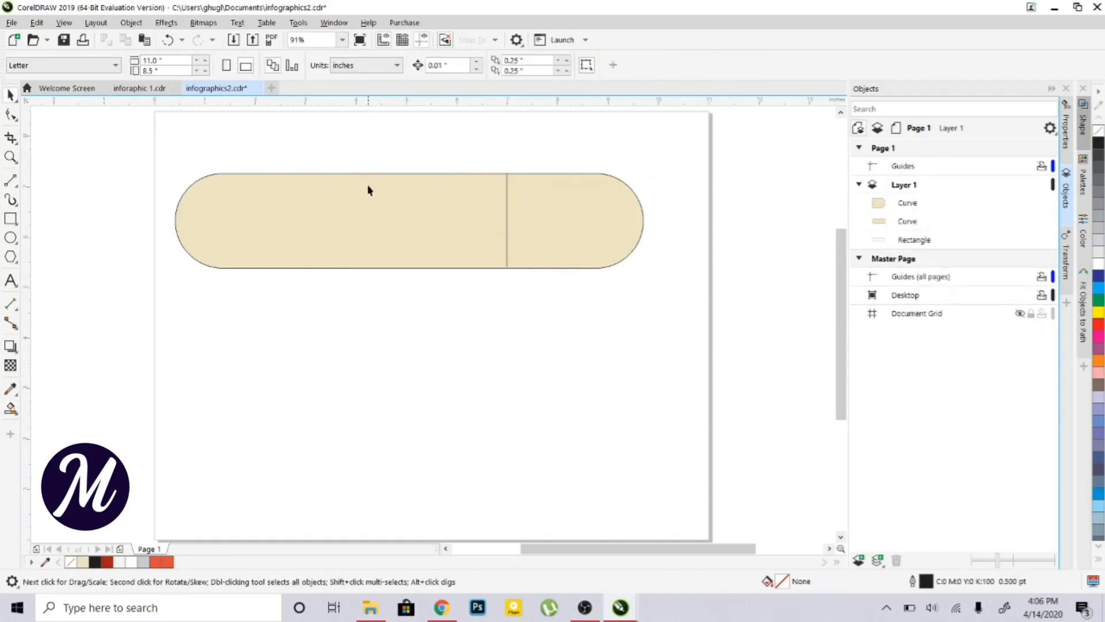
Move both filled pieces below the original rounded rectangle, and shrink that outline to about 2.02 in wide beyond the page's upper-left corner
click(361, 208)
click(568, 226)
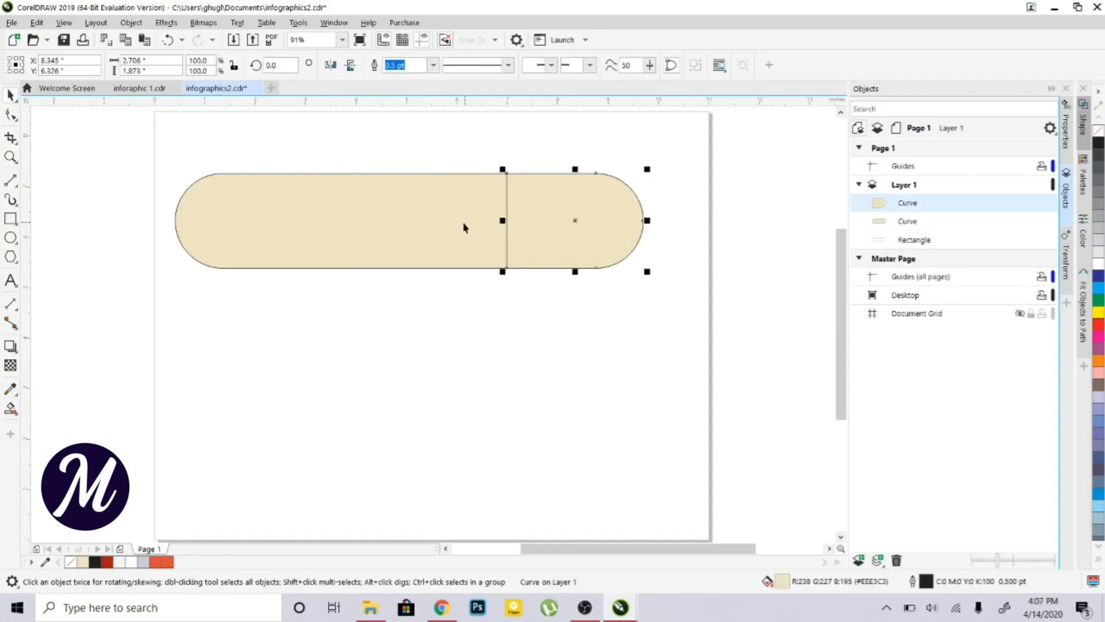
shift+click(440, 226)
drag(436, 222, 472, 305)
click(620, 247)
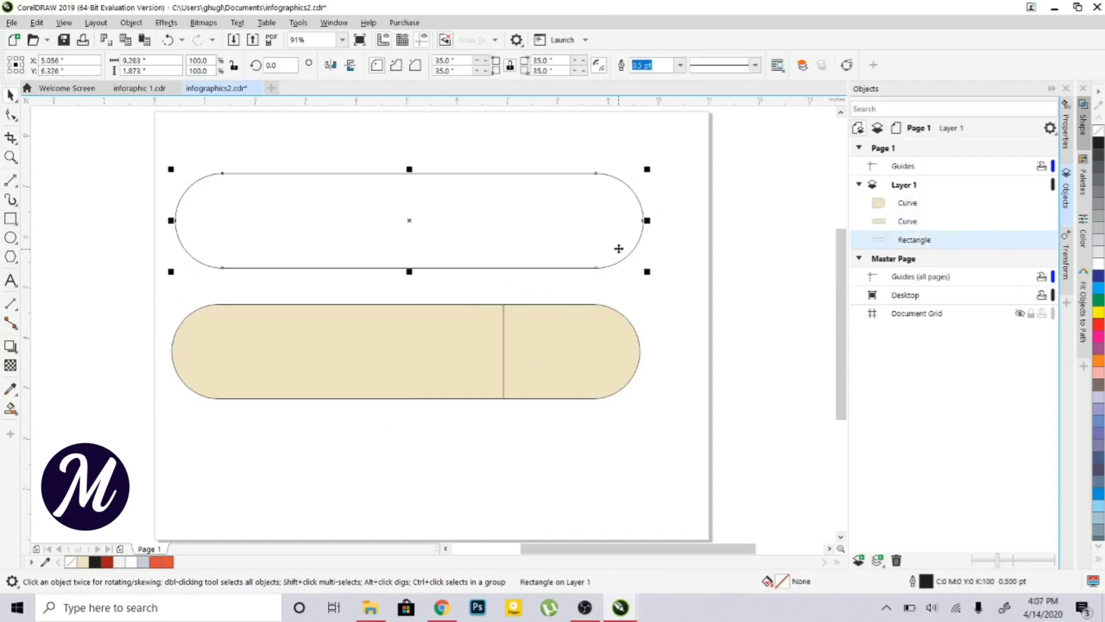
drag(646, 266, 103, 143)
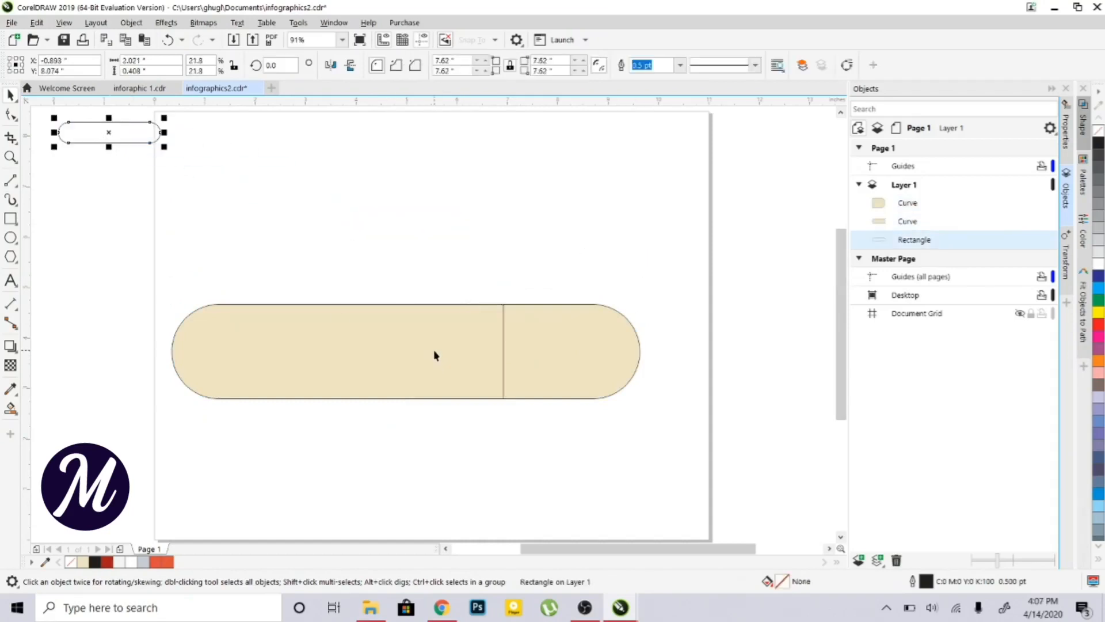
Set the outline width of the longer filled piece to 12 pt
click(436, 355)
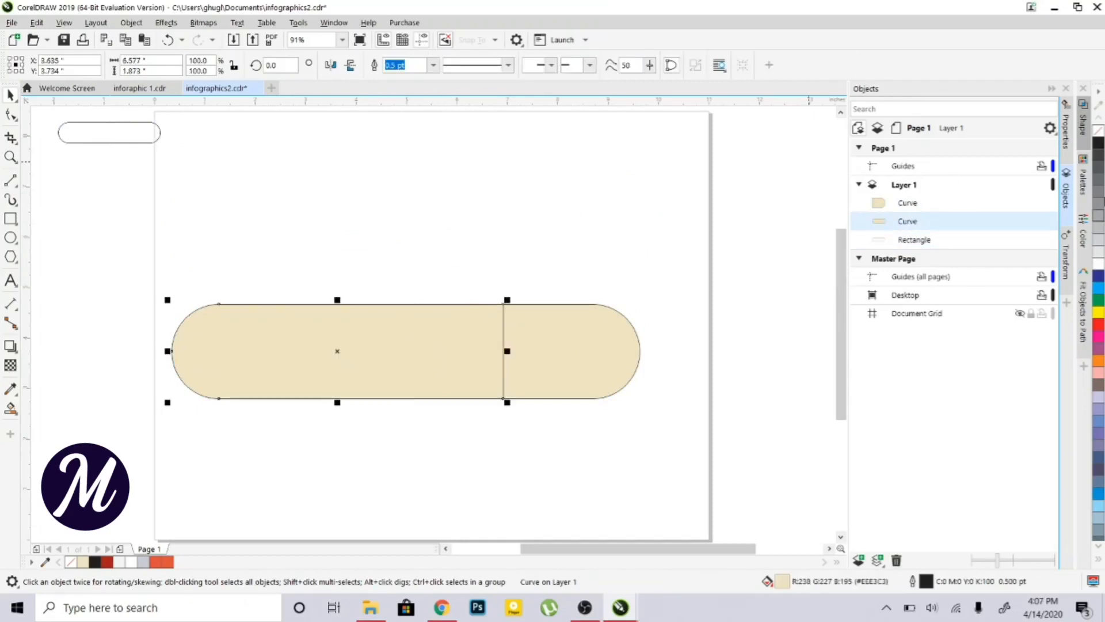
click(1066, 132)
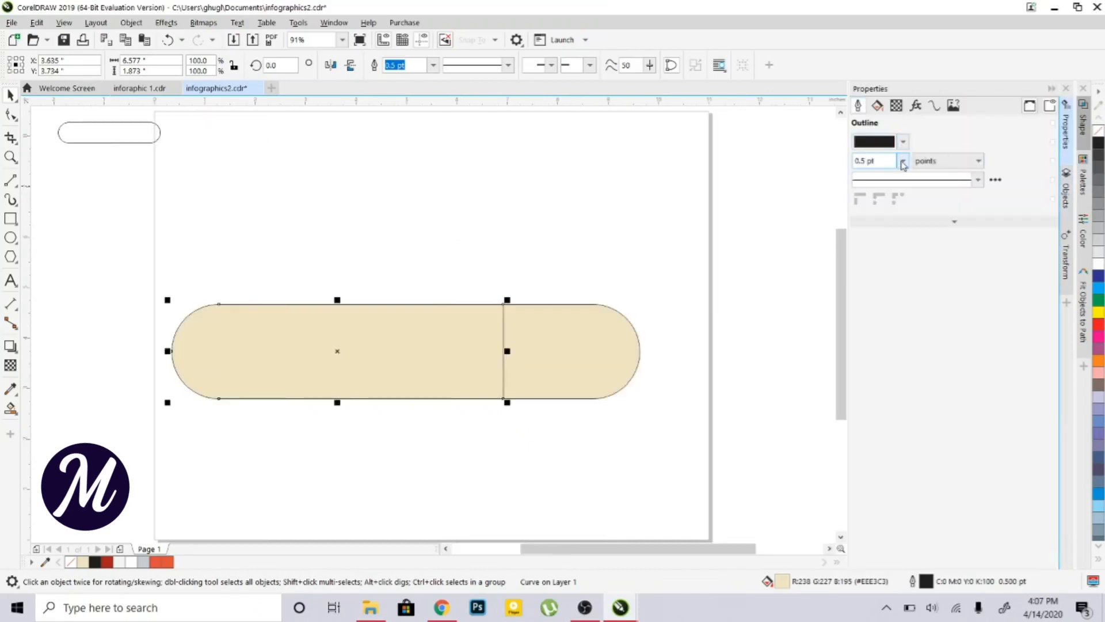
click(902, 160)
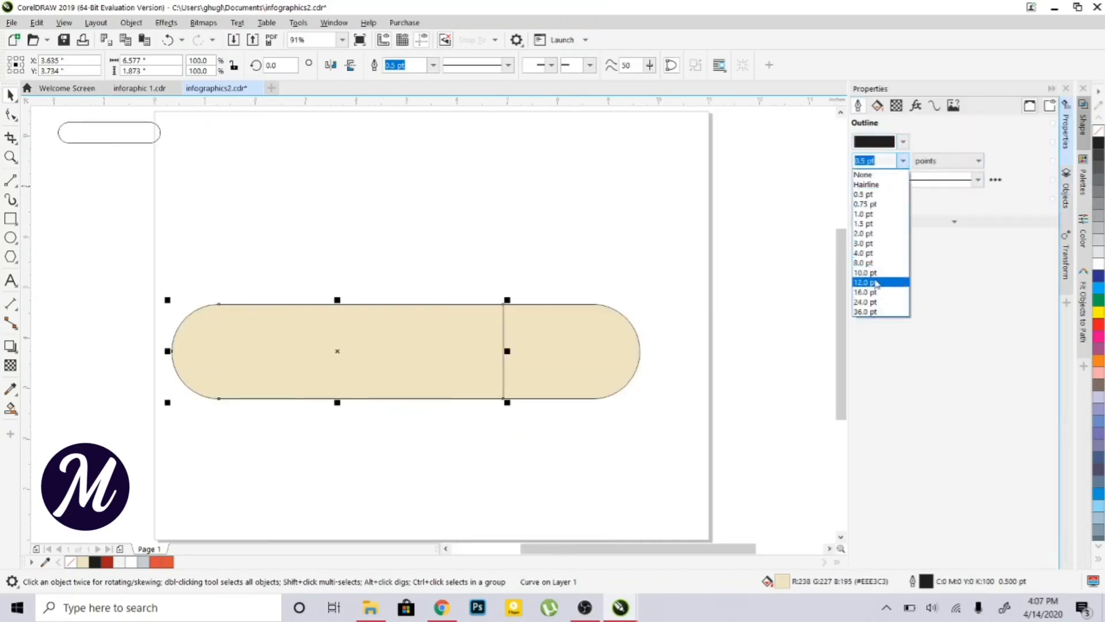
click(869, 283)
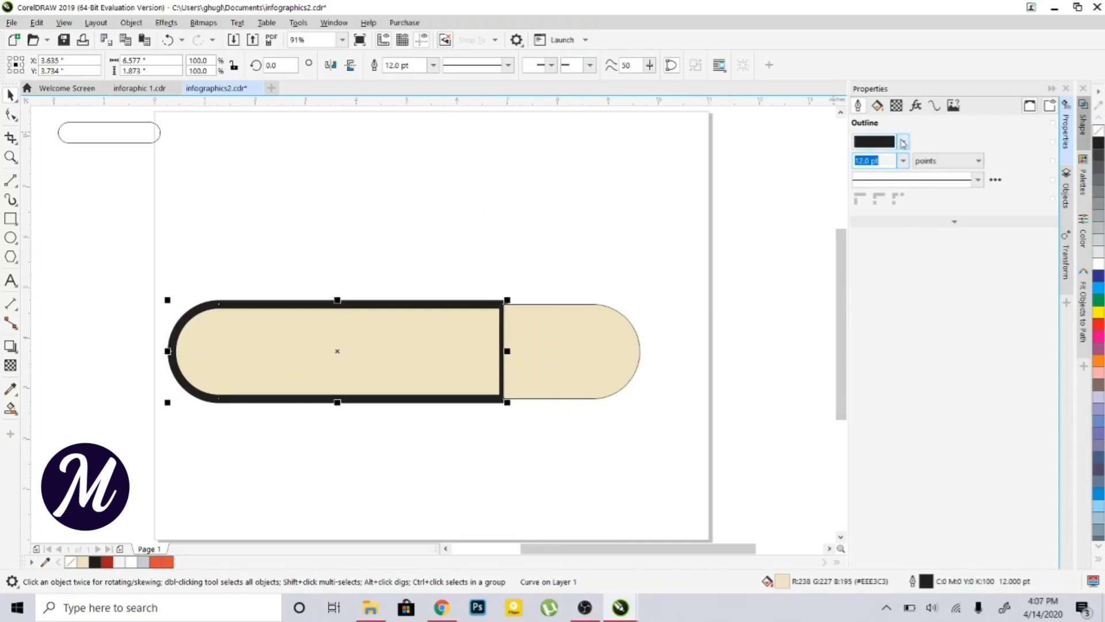
Color the longer piece's outline crimson red, about C16 M100 Y73
click(903, 142)
click(931, 222)
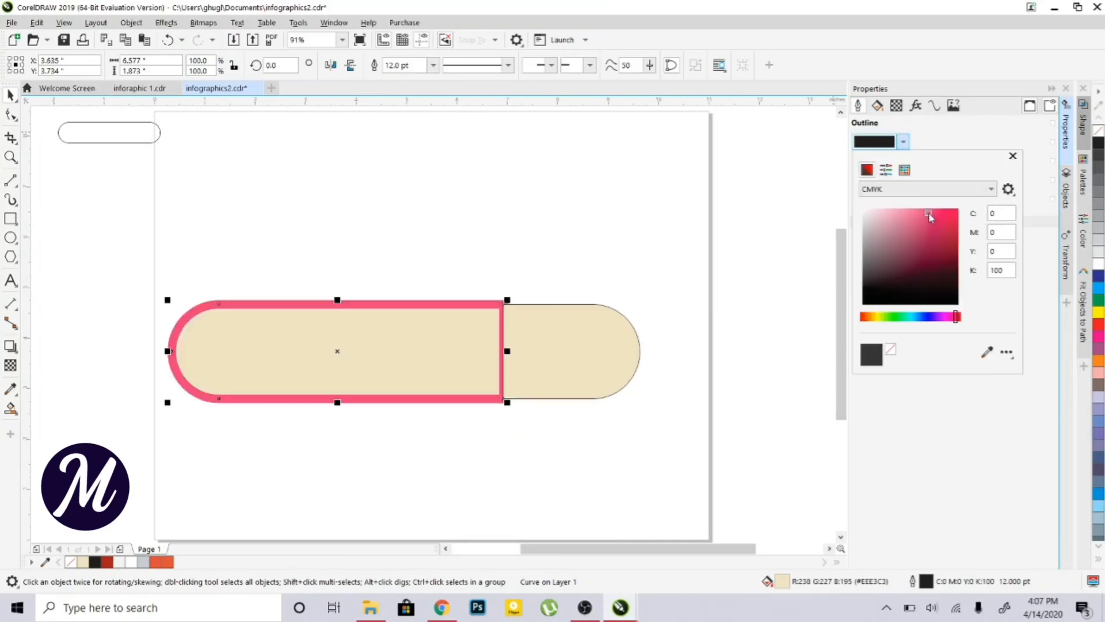
click(958, 212)
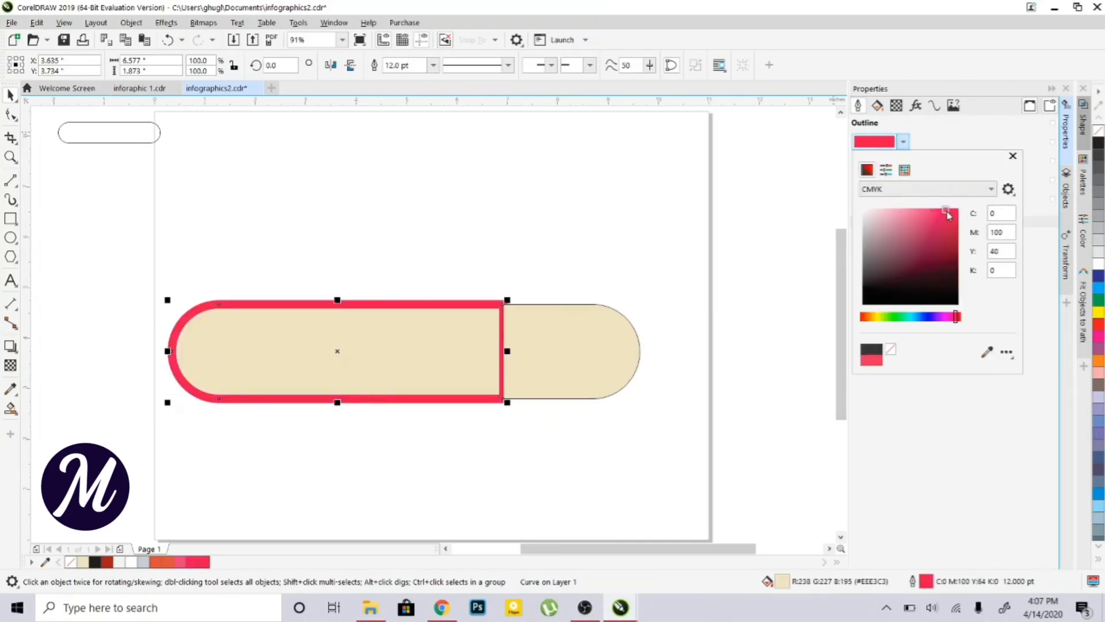
click(956, 232)
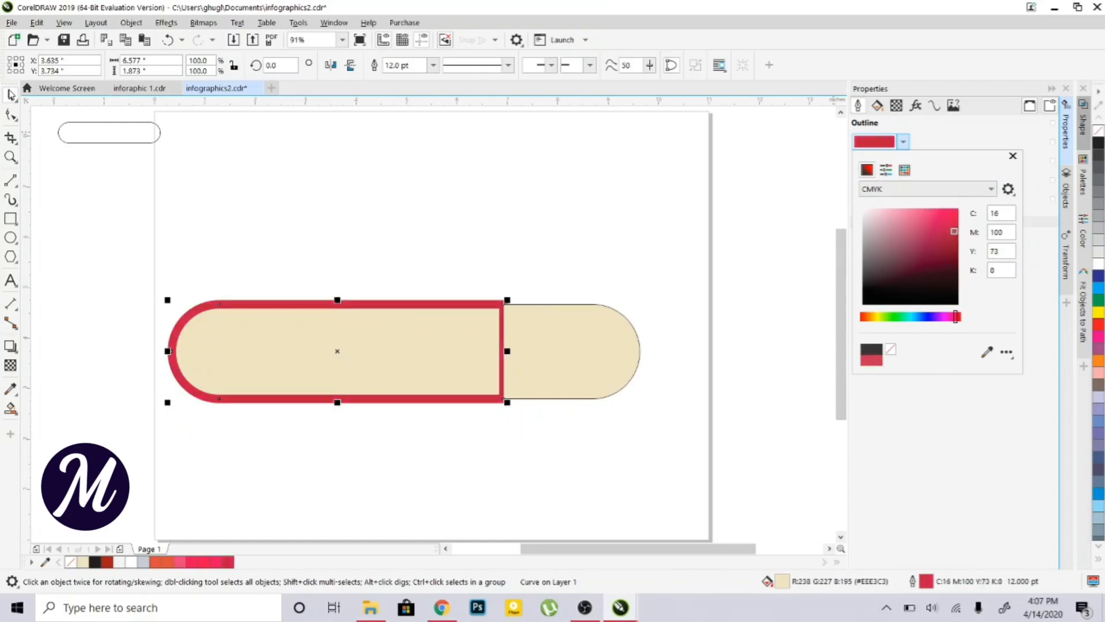
Remove the outline from the shorter rounded piece and enlarge it to about 2.957 × 2.046 in to match the red frame's height
click(587, 353)
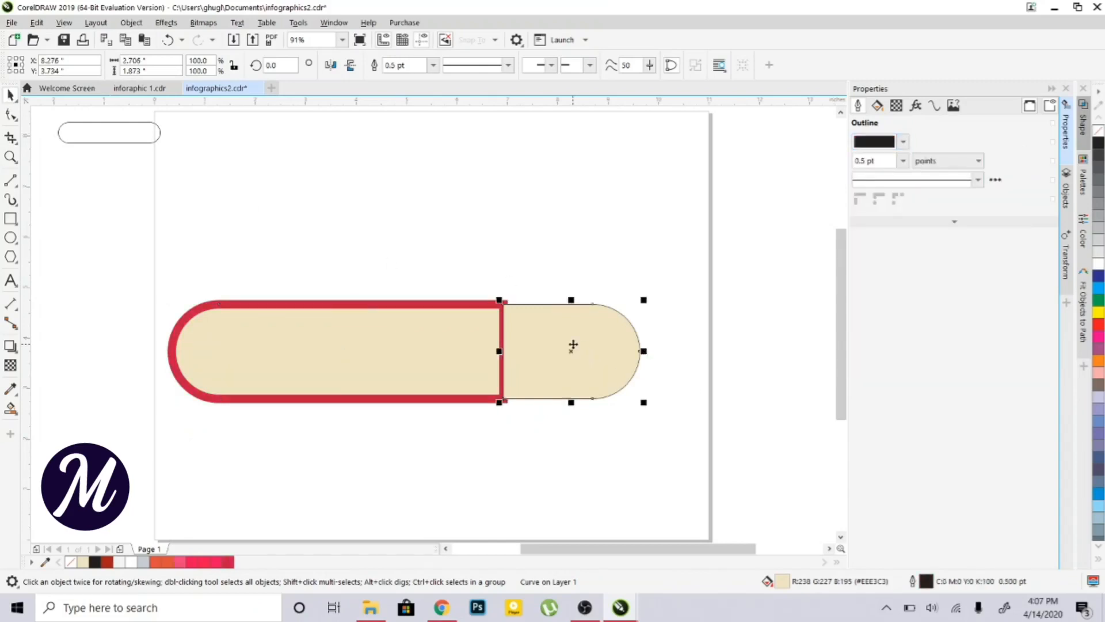
click(903, 160)
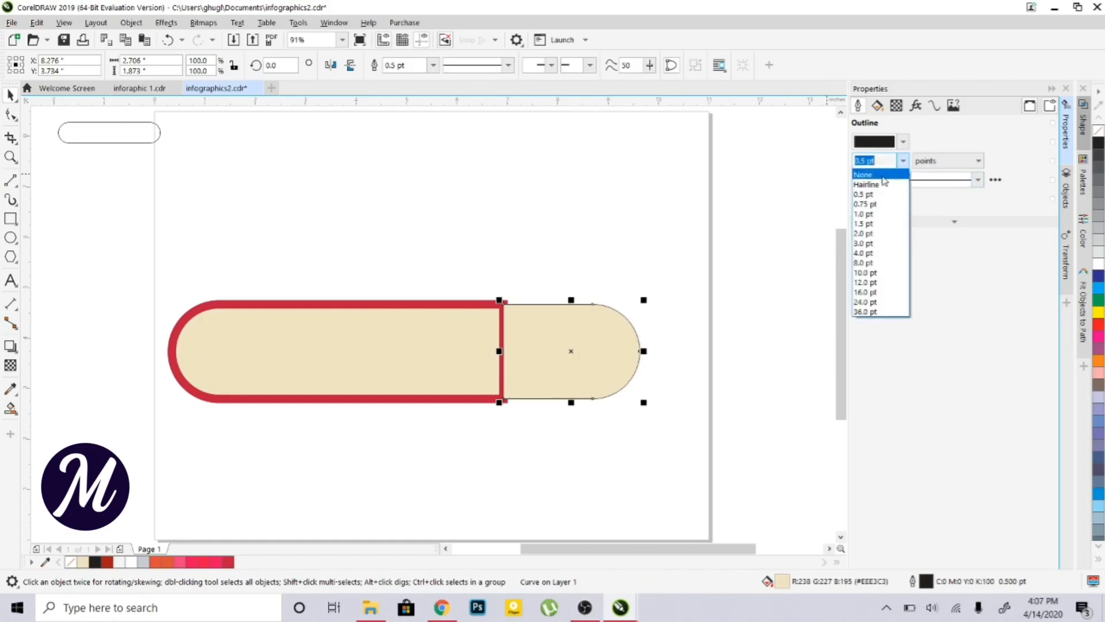
click(882, 176)
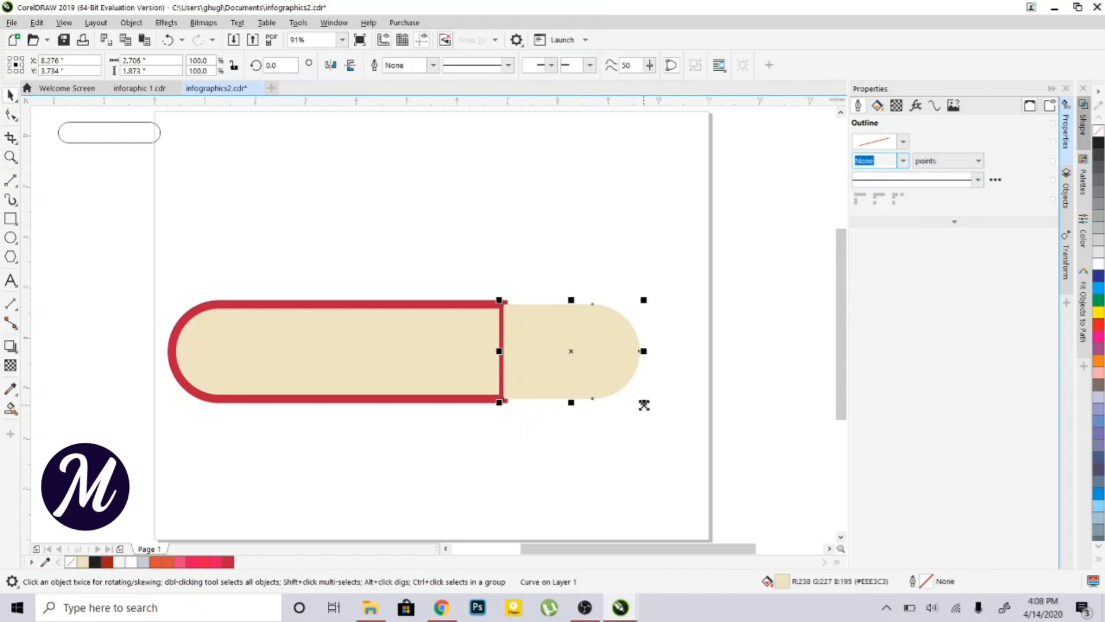
drag(644, 402, 649, 409)
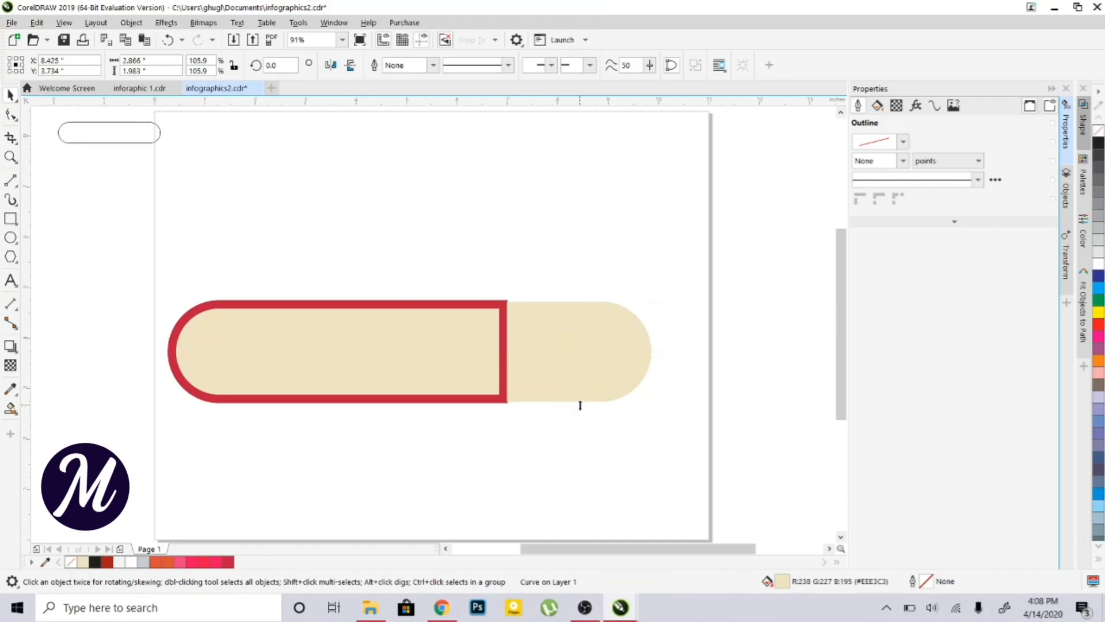
drag(655, 406, 656, 408)
click(551, 441)
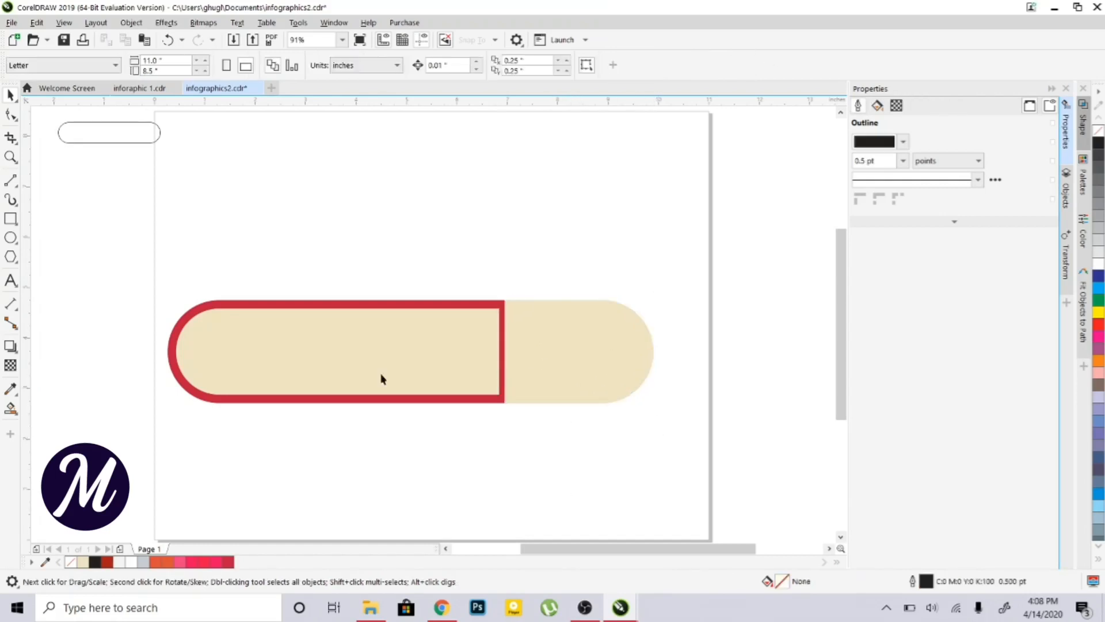
Draw a rectangle about 1.085 × 1.758 in near the straight end of the red frame and add perspective to it
click(8, 221)
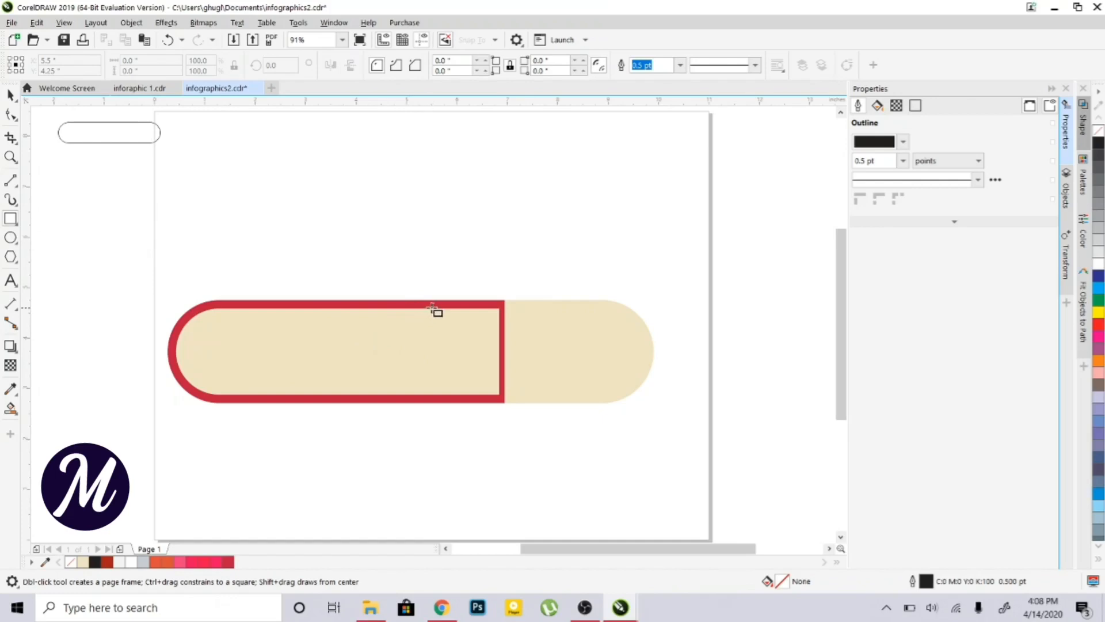
drag(425, 305, 481, 392)
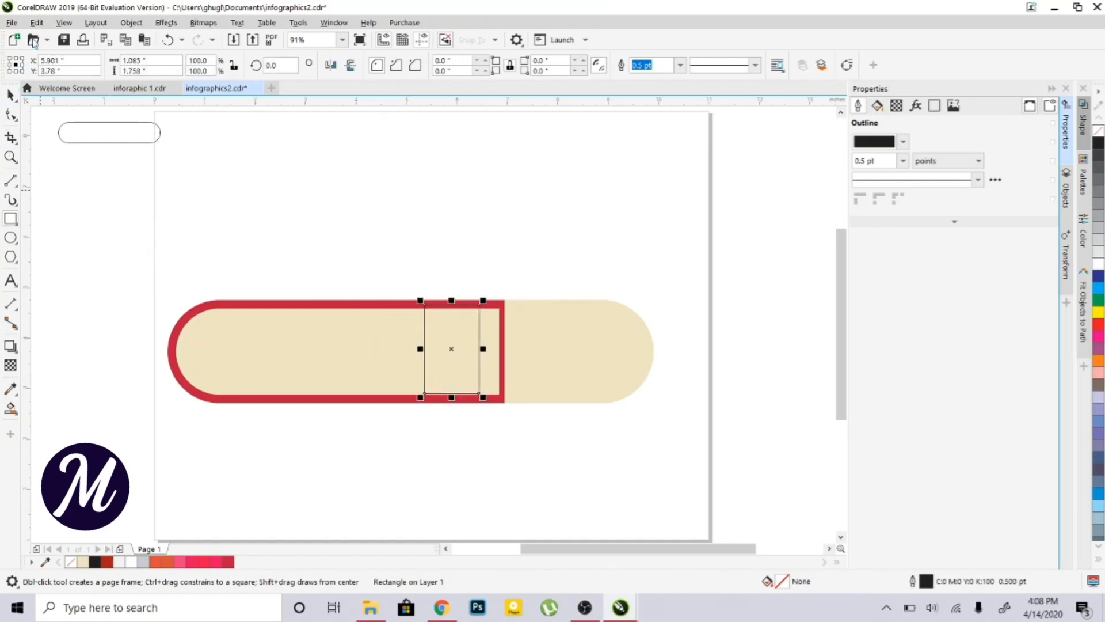
click(96, 23)
mouse_move(131, 22)
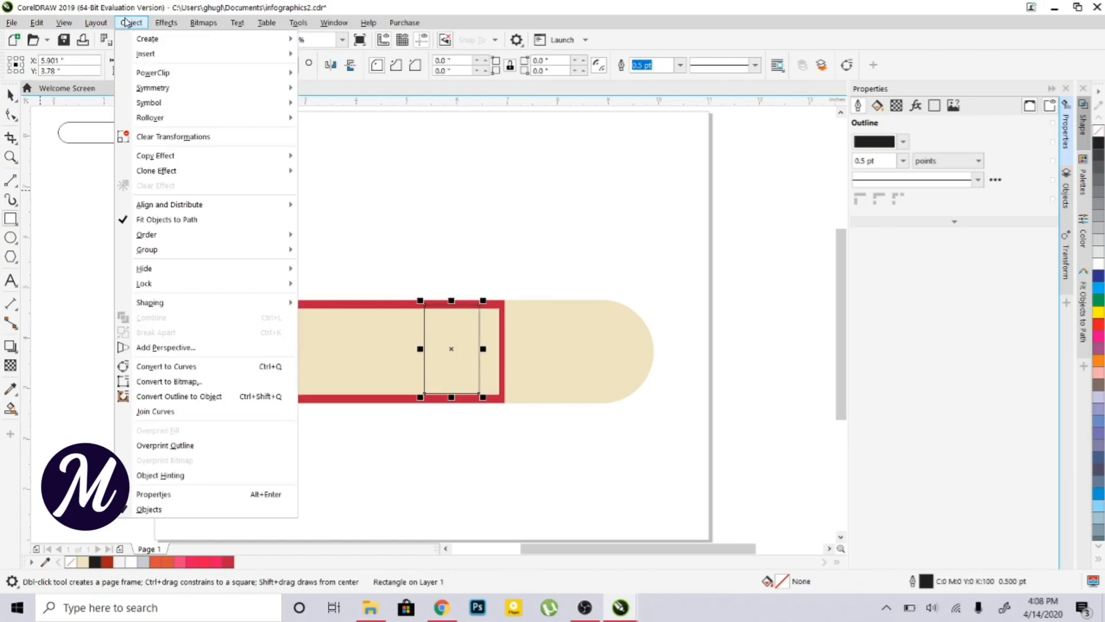
click(203, 347)
Reshape the perspective rectangle into a narrow trapezoid, with its outer corners on the red frame's straight-end corners and its inner corners close to that edge
drag(481, 303, 506, 307)
click(64, 23)
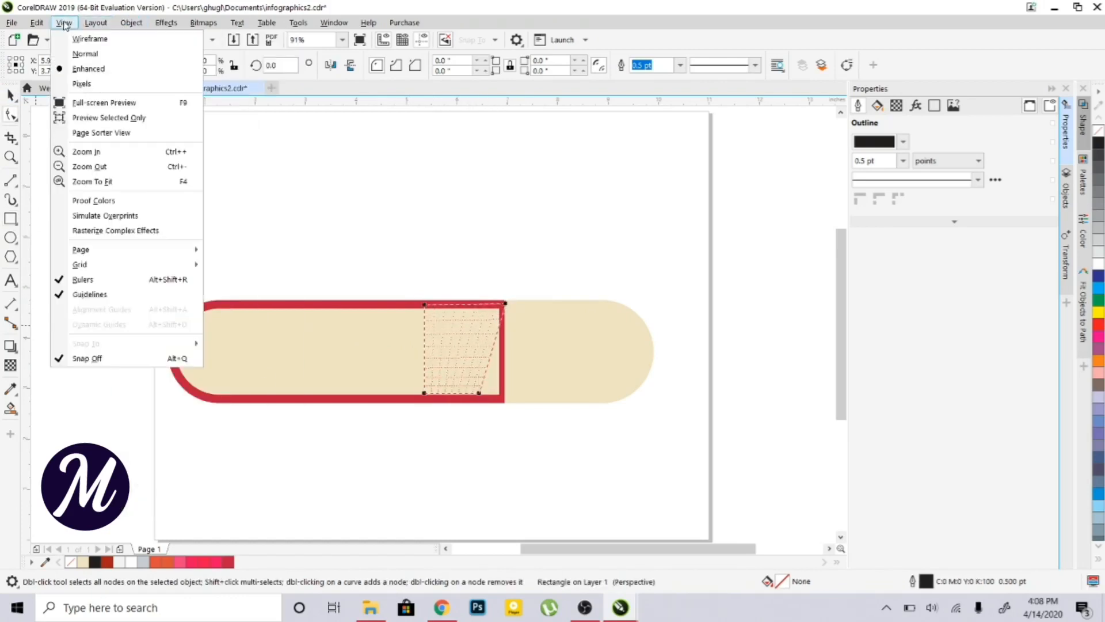
click(92, 360)
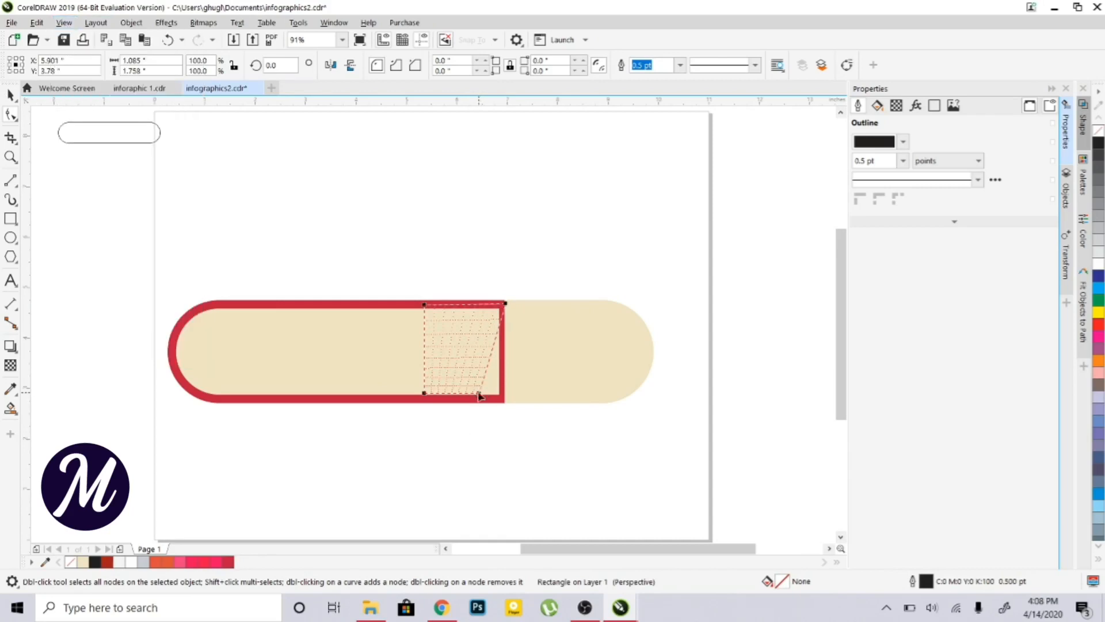
drag(479, 393, 507, 401)
drag(504, 301, 504, 301)
drag(422, 395, 467, 394)
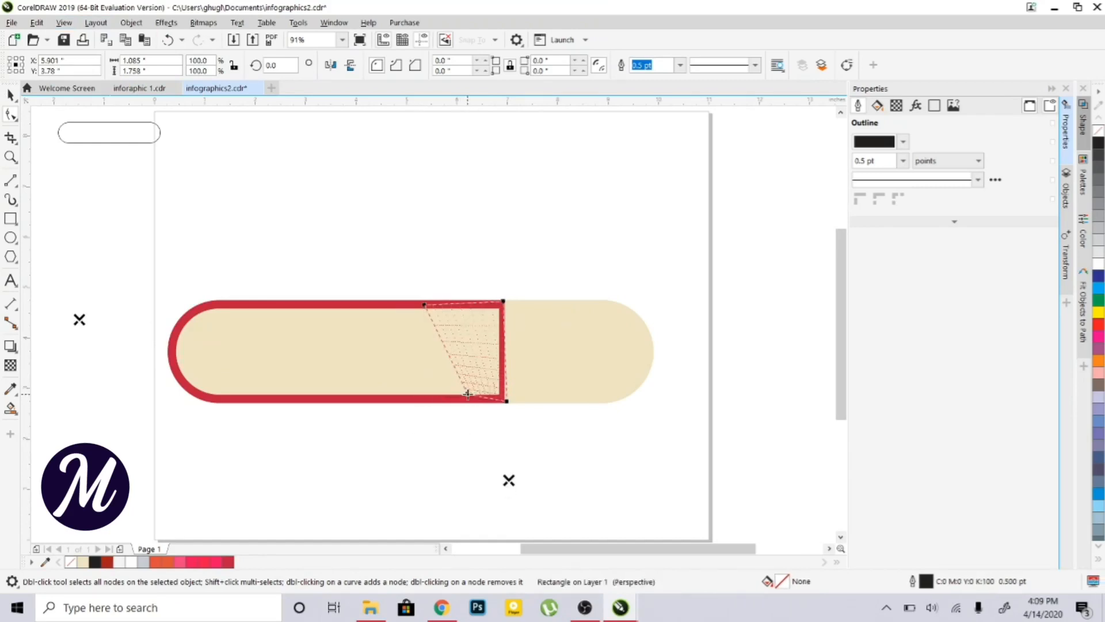
drag(424, 306, 465, 309)
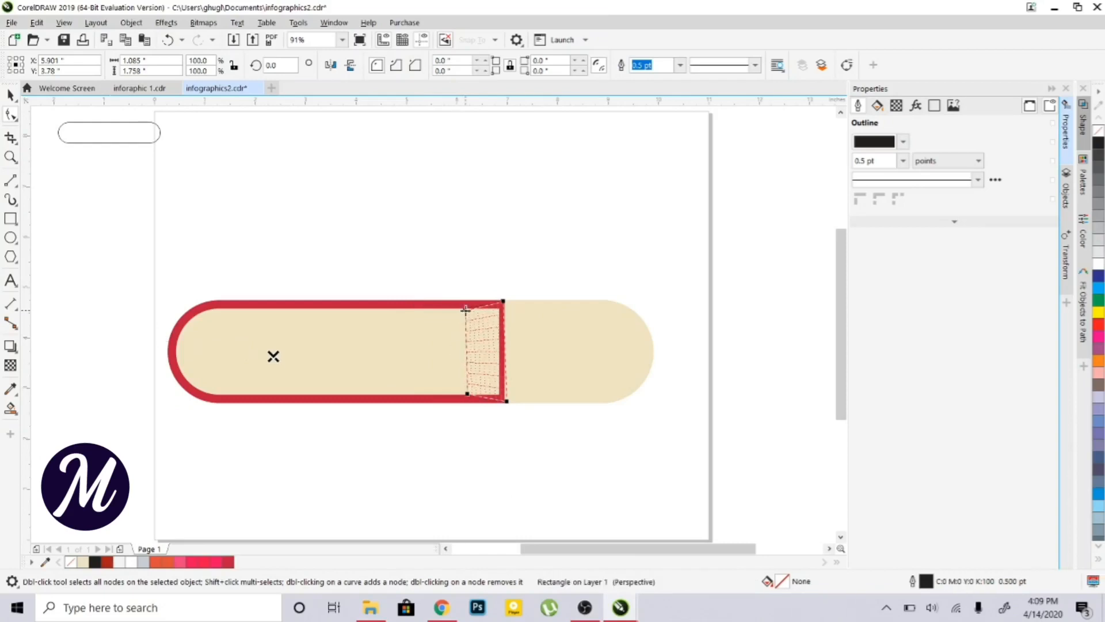
Fine-tune the trapezoid's lower outer corner so it lines up with the red frame's corner
key(alt+f)
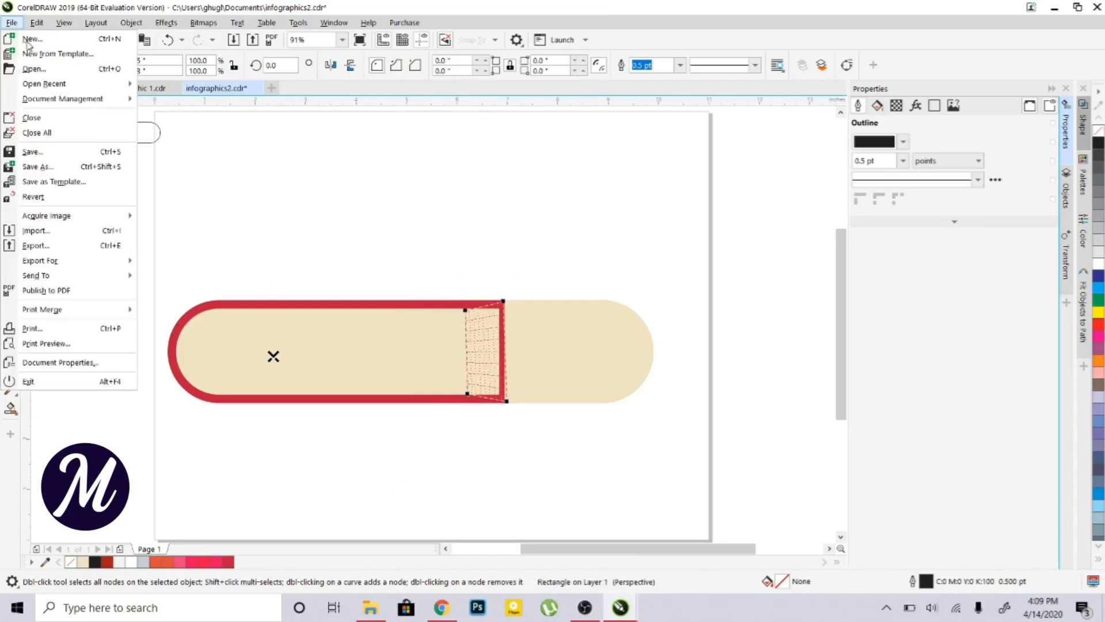
key(Escape)
click(11, 95)
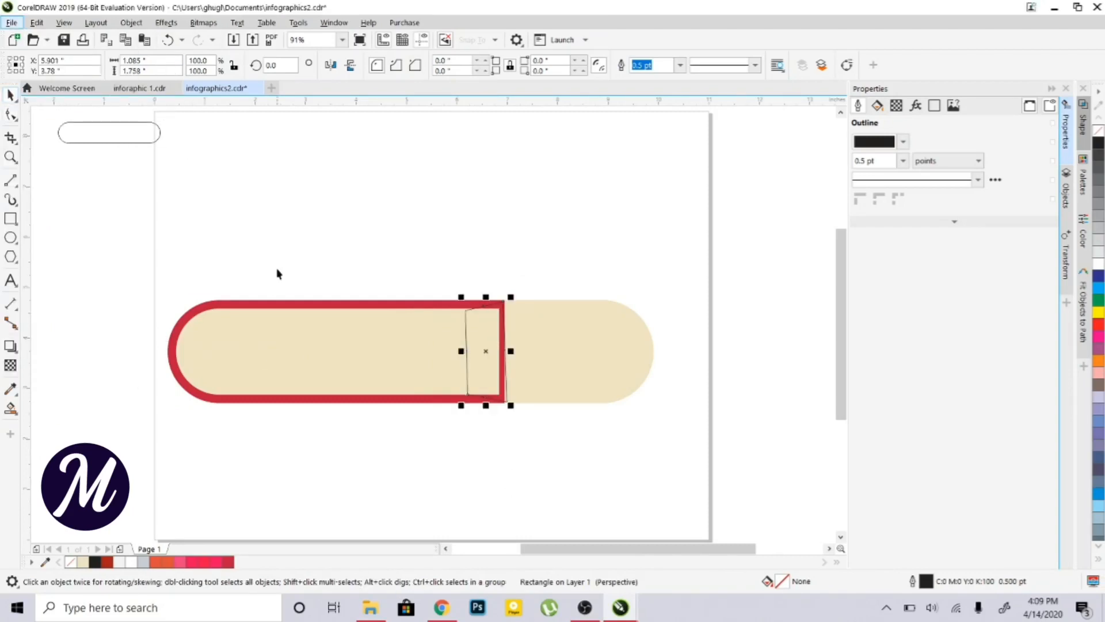
click(11, 115)
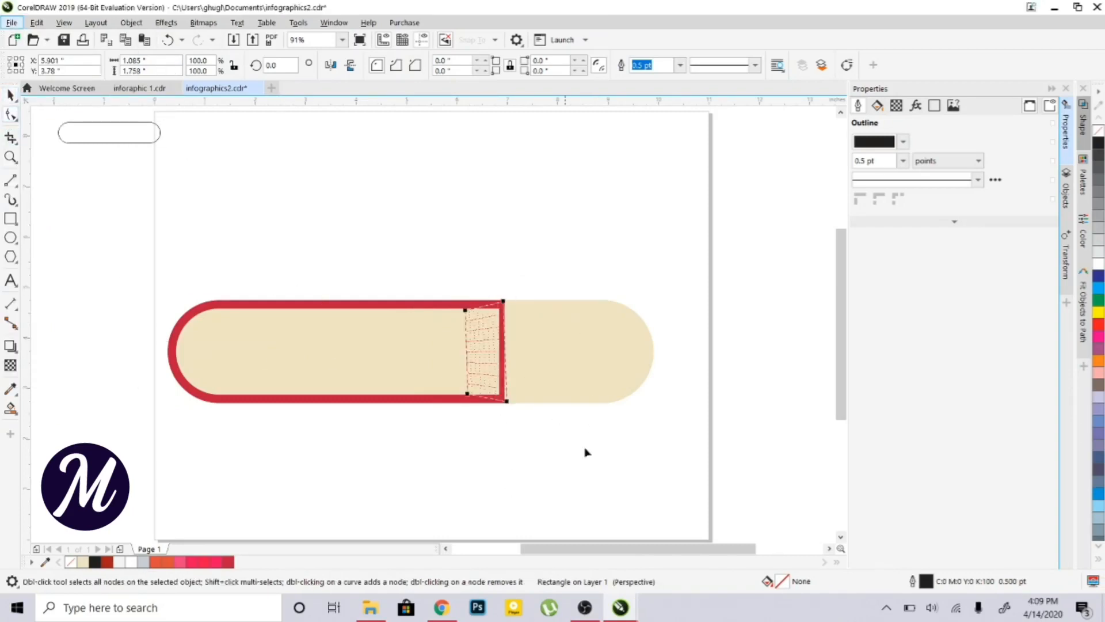
drag(508, 405, 505, 401)
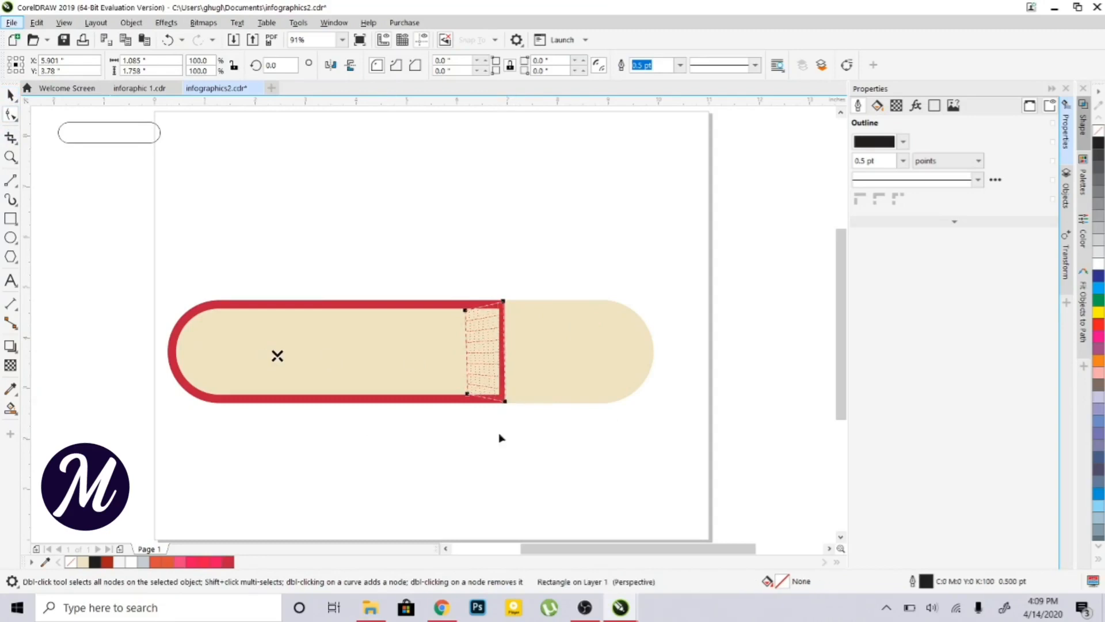
click(11, 95)
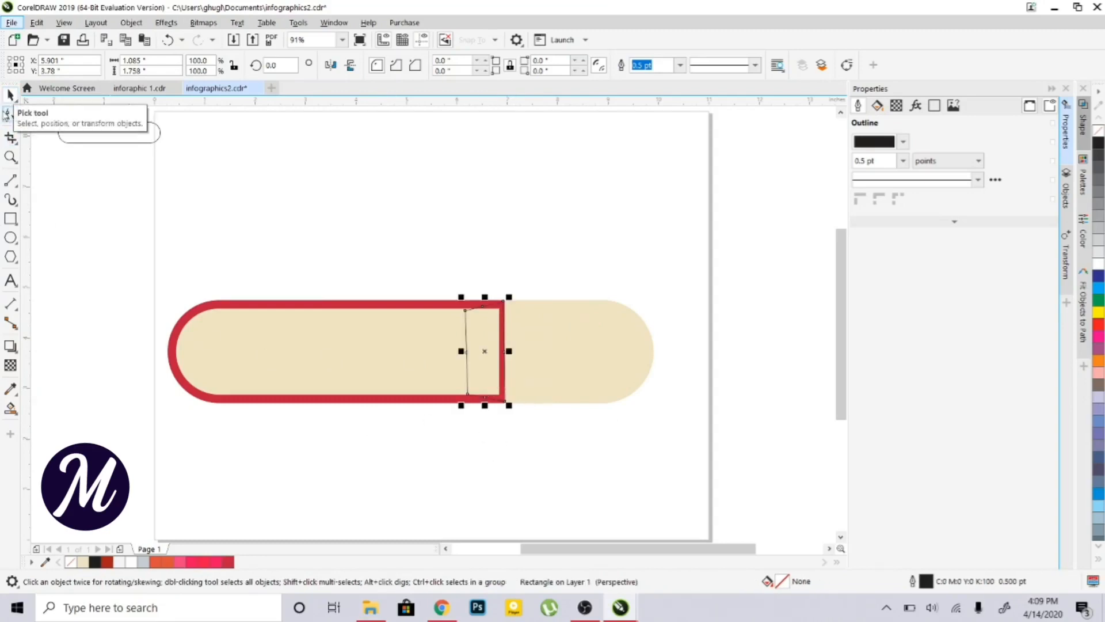
Fill the shorter rounded piece with light gray, 10% black
click(572, 345)
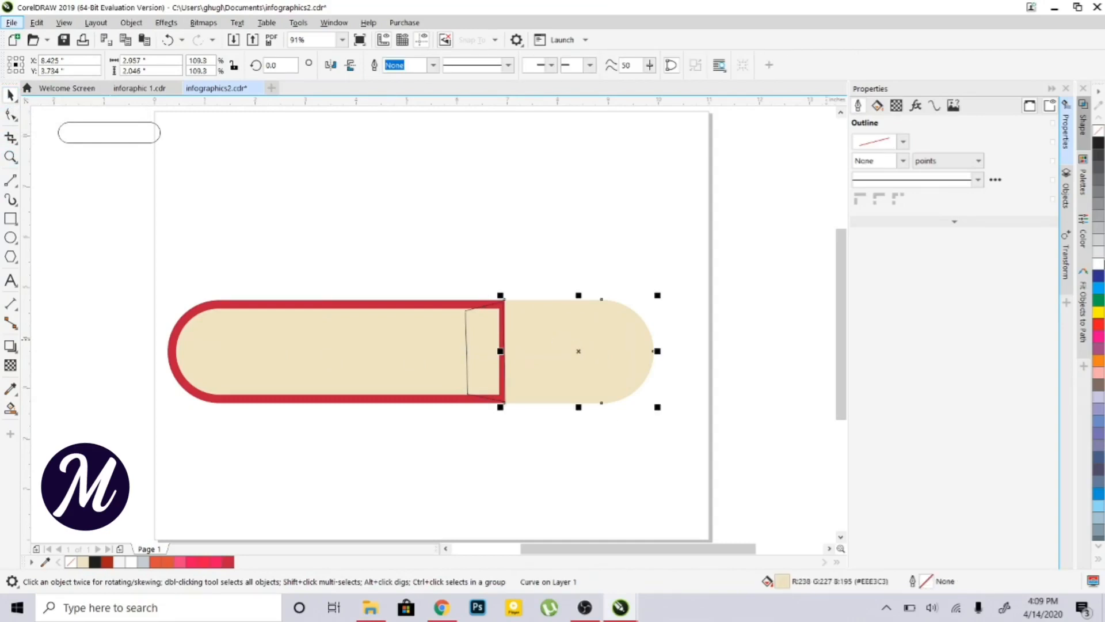
click(1099, 260)
click(1099, 251)
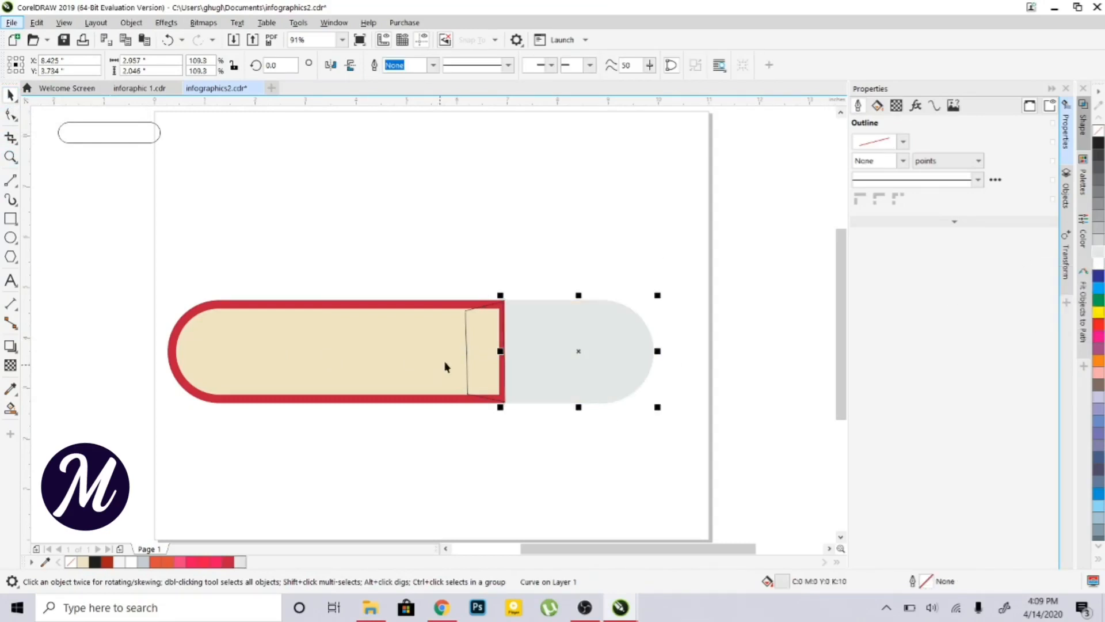
Fill the trapezoid with 10% black and move its two outer corners slightly onto the gray end piece's straight edge
click(489, 341)
click(1100, 251)
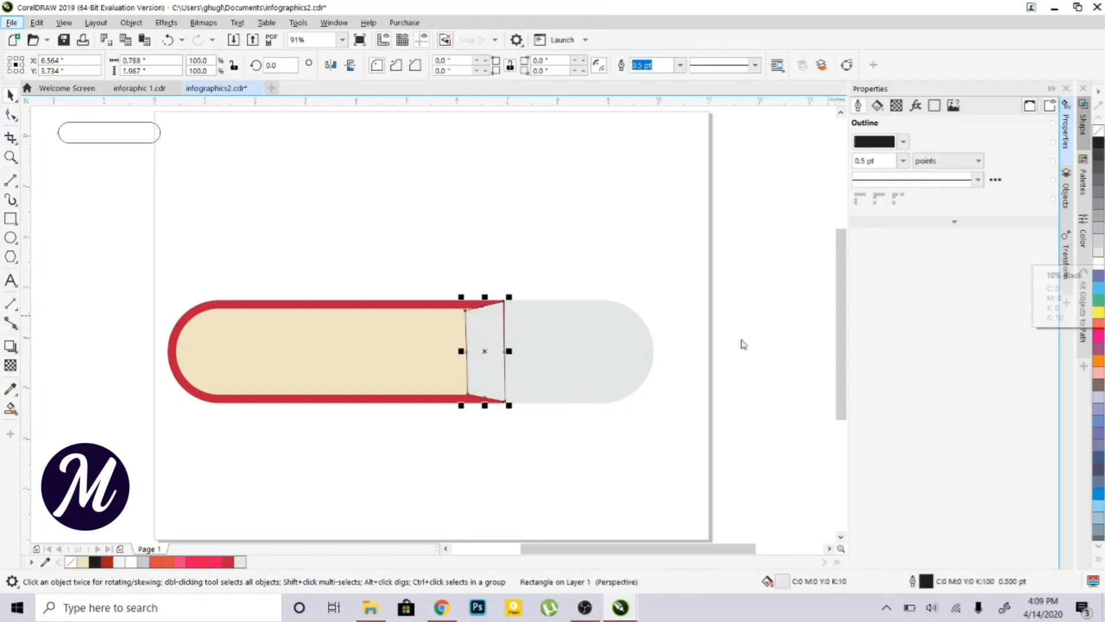
key(F10)
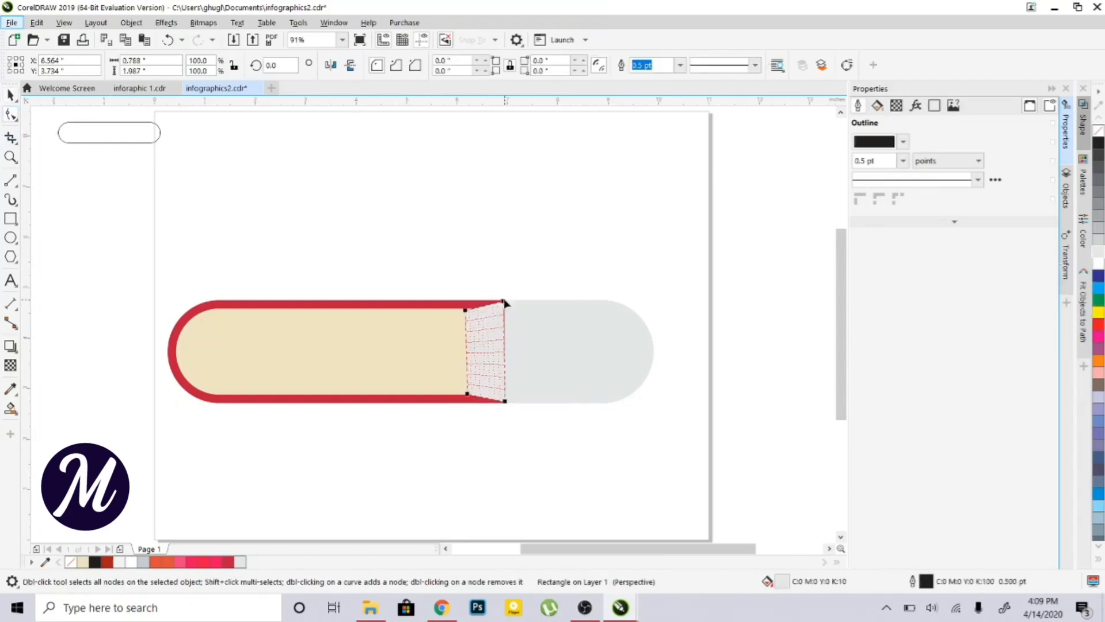
drag(504, 302, 506, 300)
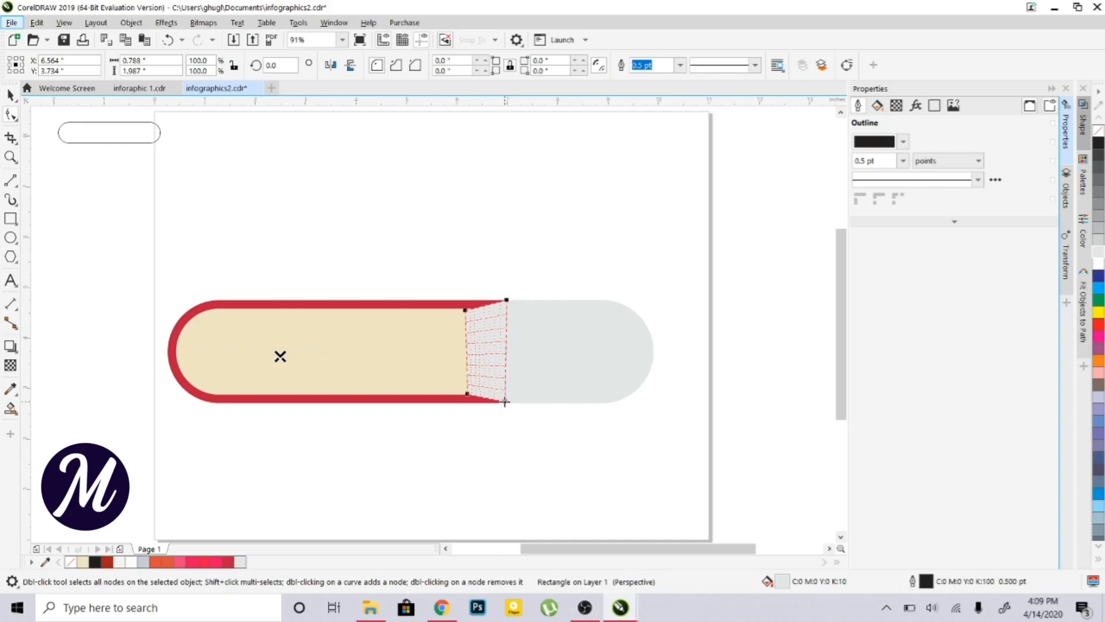
drag(504, 402, 507, 399)
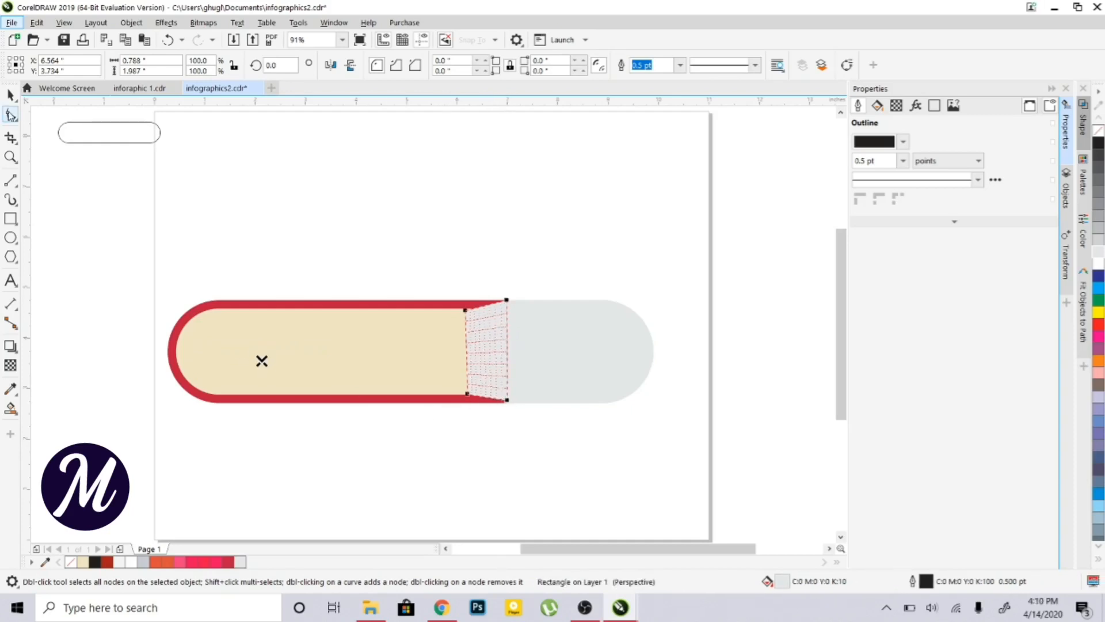
Remove the trapezoid's outline and save the document
click(10, 97)
click(357, 185)
click(493, 357)
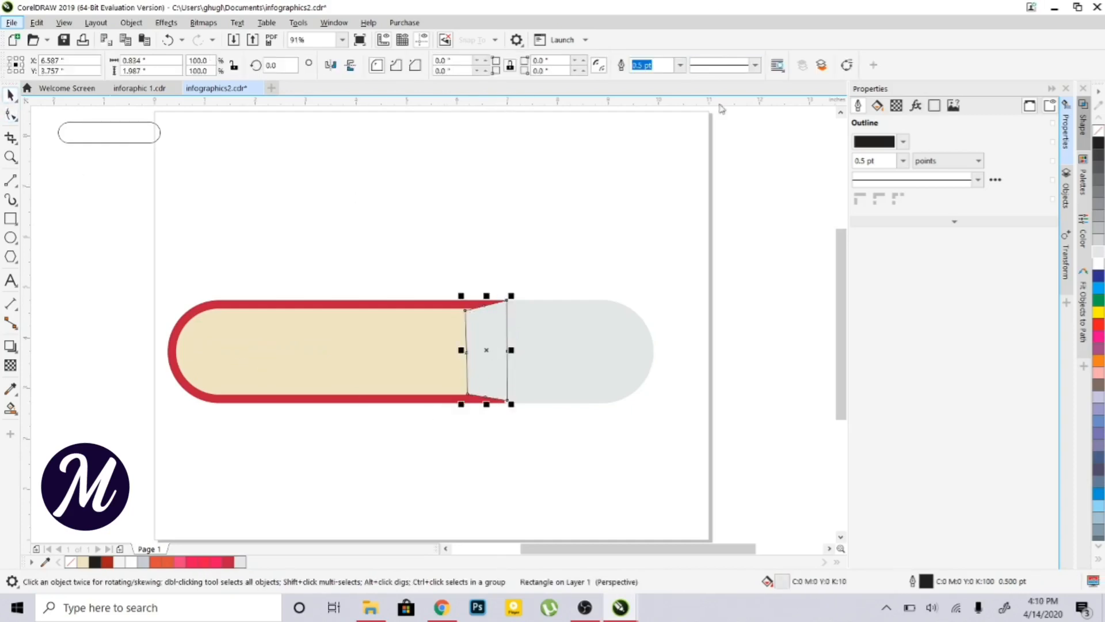
click(902, 161)
click(886, 171)
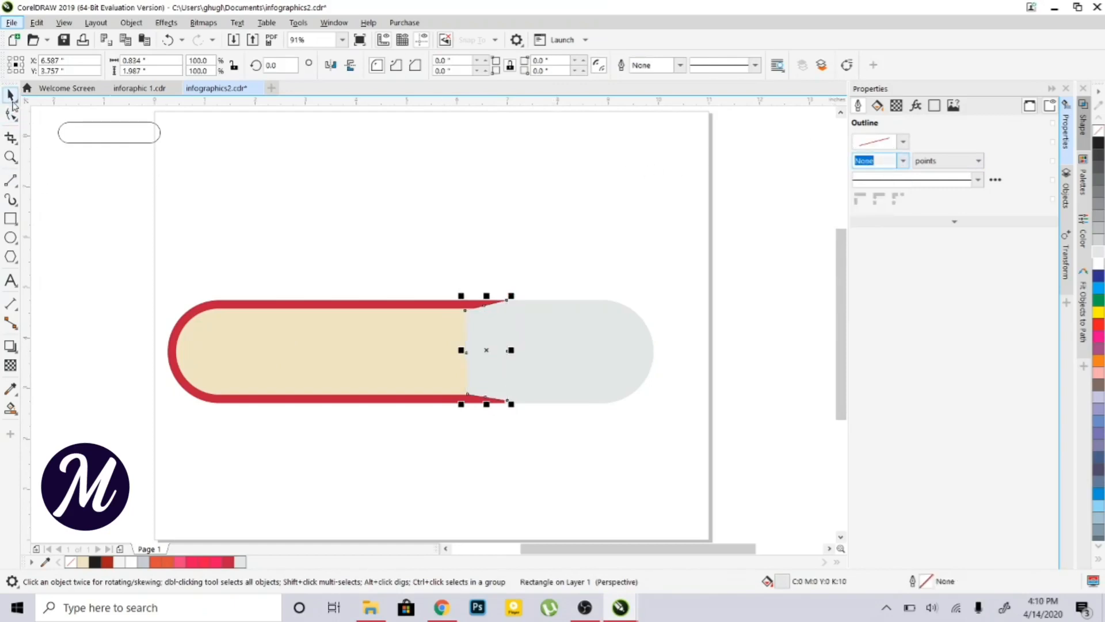
click(66, 40)
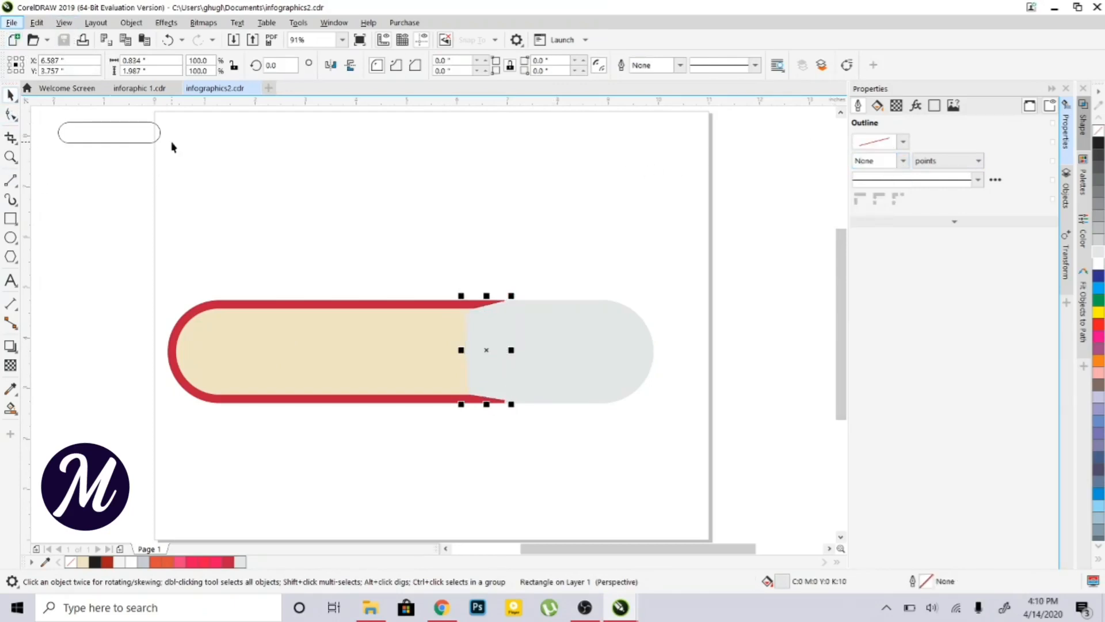
click(213, 175)
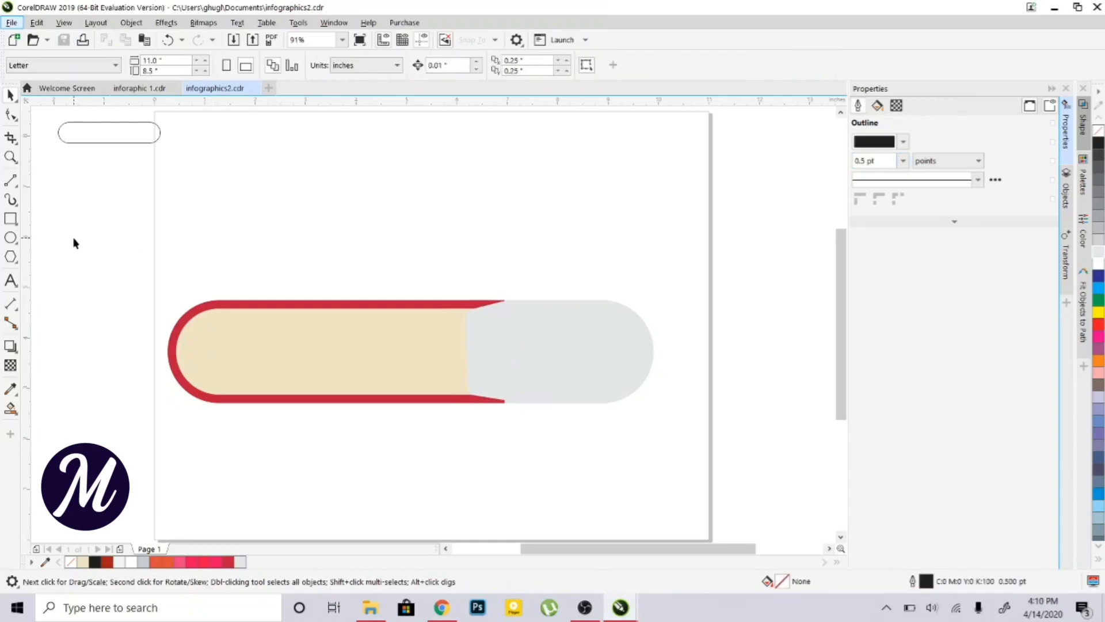
Add a drop shadow to the red-framed shape, cast from its rounded end toward the trapezoid
click(14, 352)
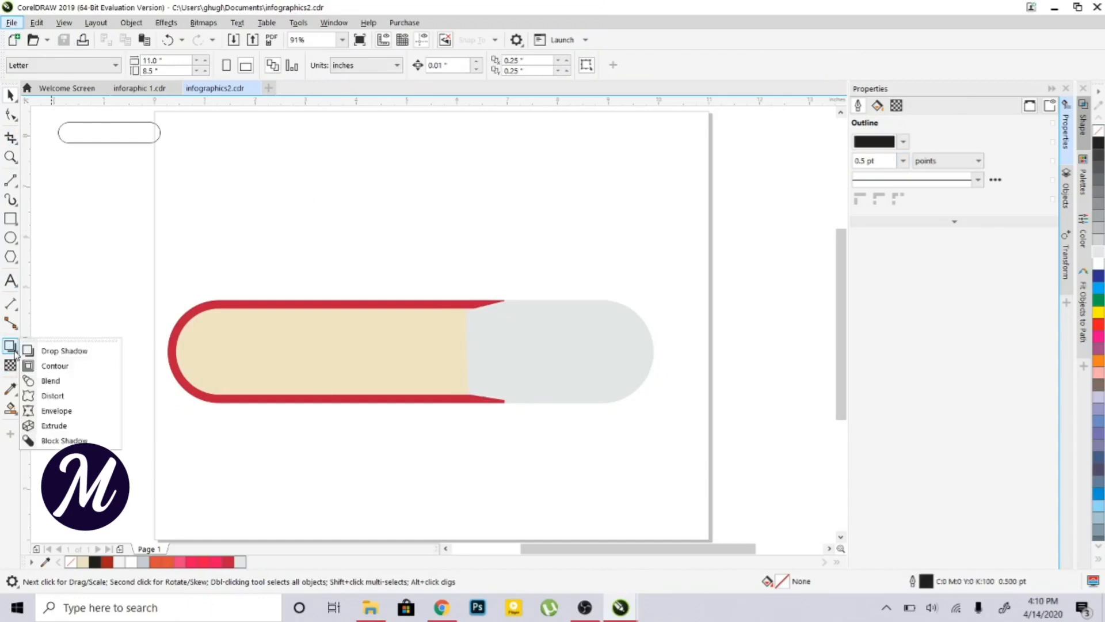
click(72, 352)
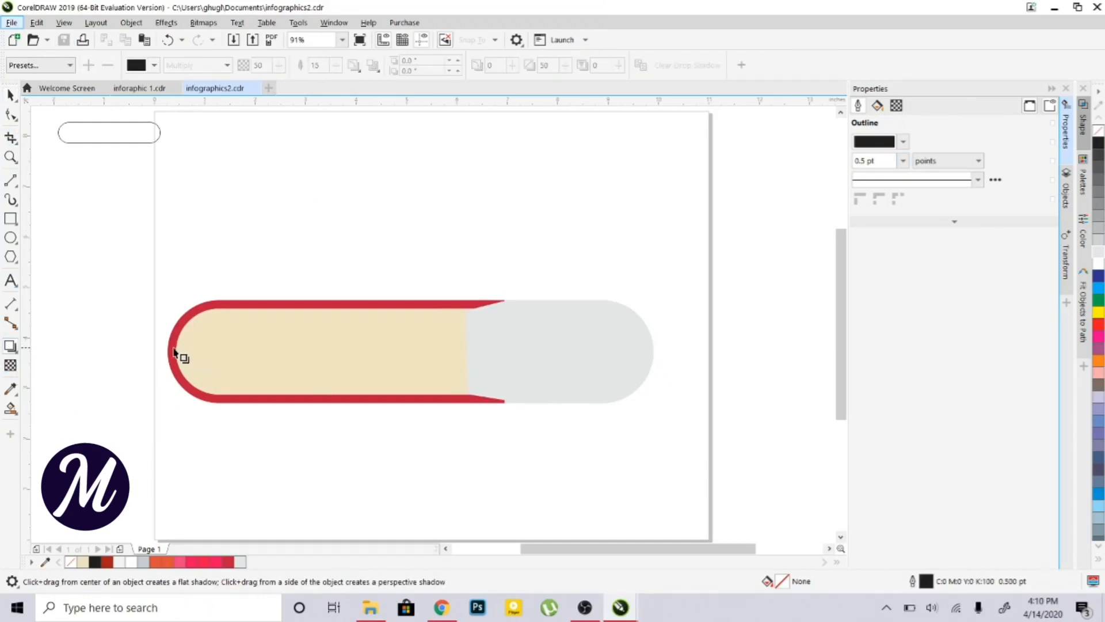
click(171, 349)
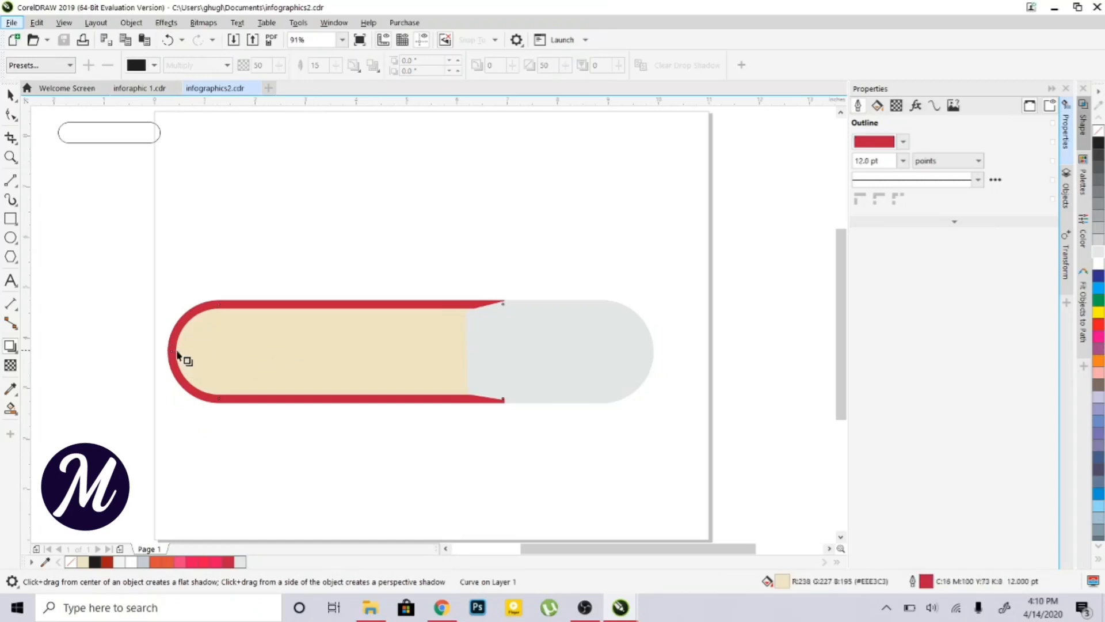
drag(173, 351, 475, 356)
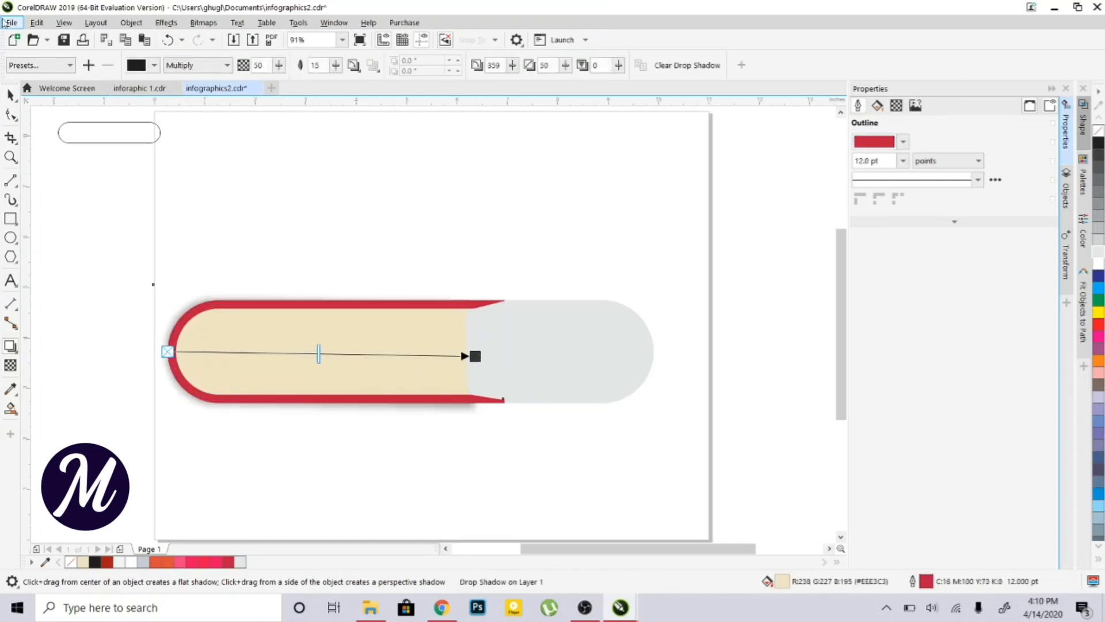
Remove the beige fill from the red-framed shape so only its outline and shadow remain
click(10, 95)
click(284, 344)
click(1098, 264)
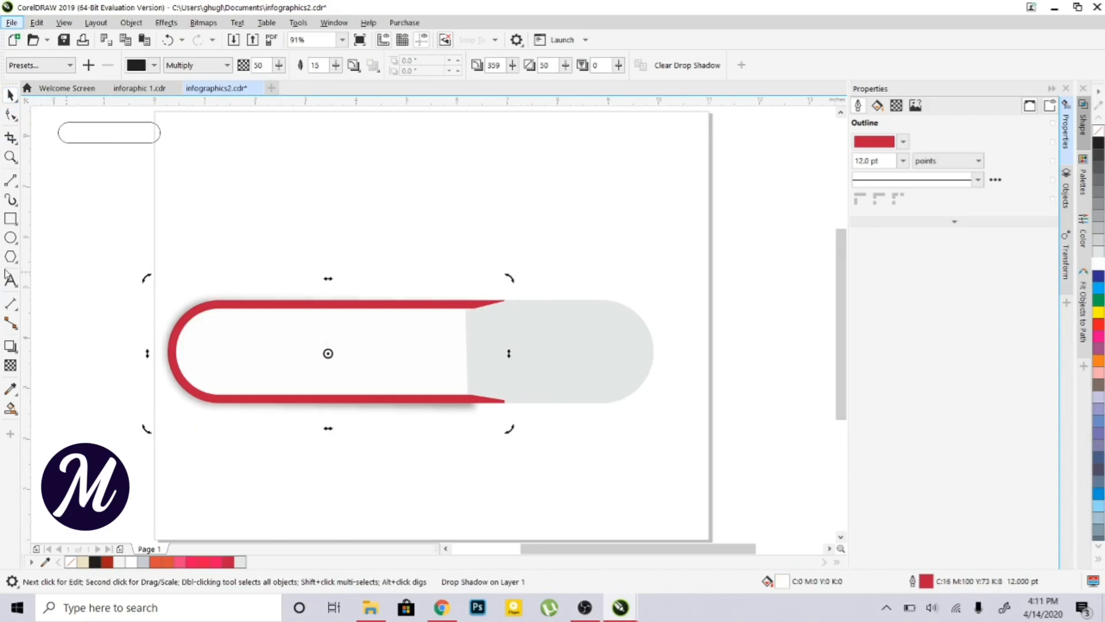
click(1100, 133)
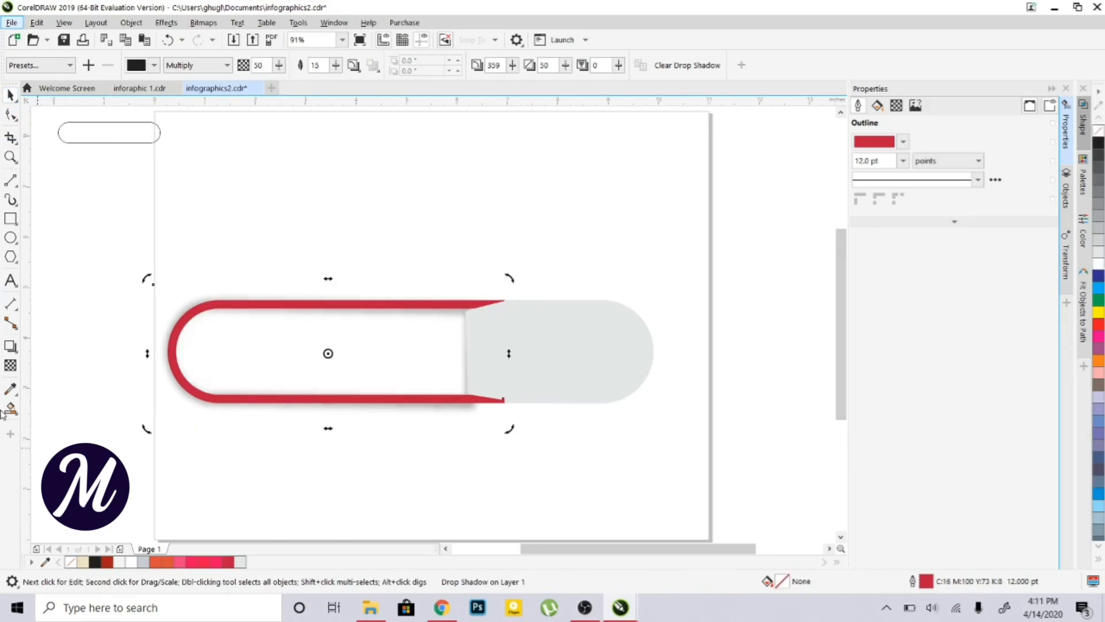
Break the drop shadow apart from the red frame
click(359, 409)
click(95, 22)
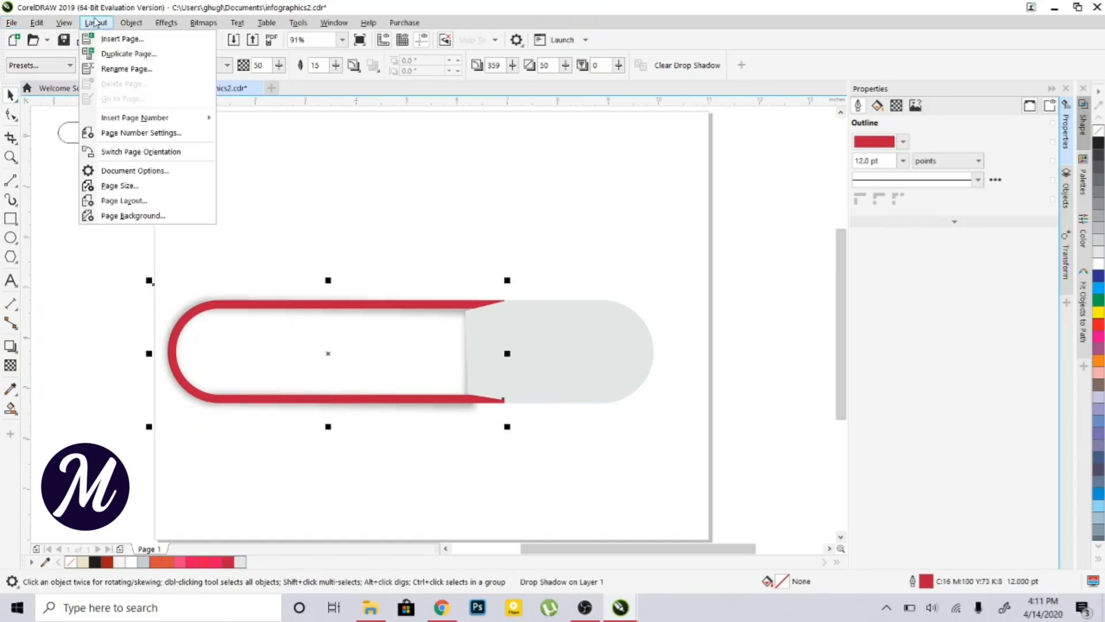
click(147, 333)
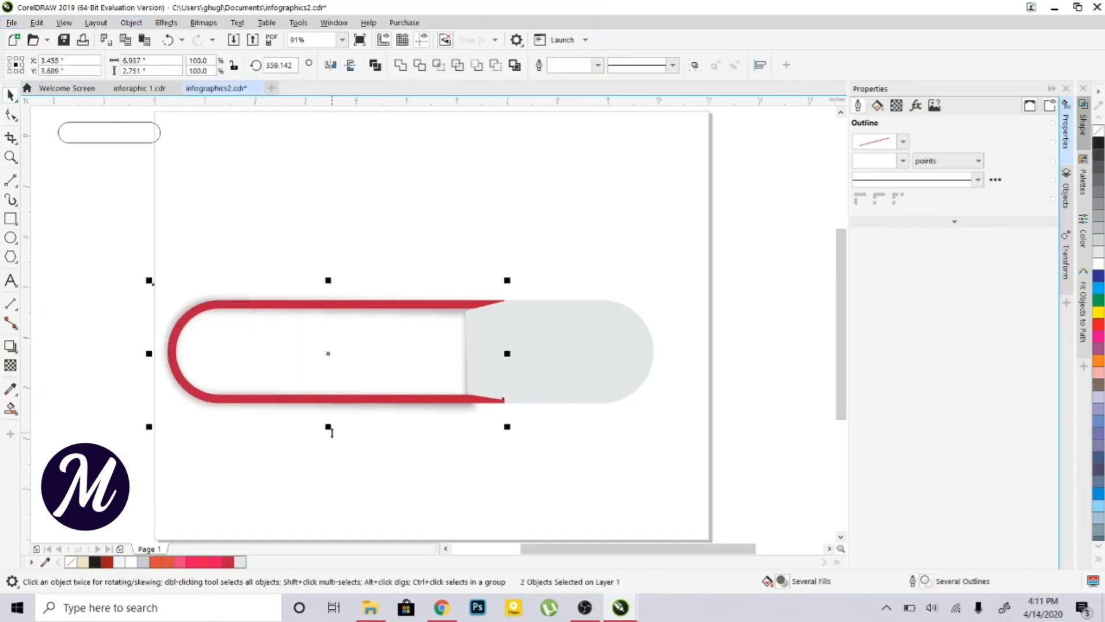
drag(508, 426, 506, 420)
Select only the separated shadow and scale it to about 6.508 × 2.603 in so it shows inside the red frame
click(1066, 190)
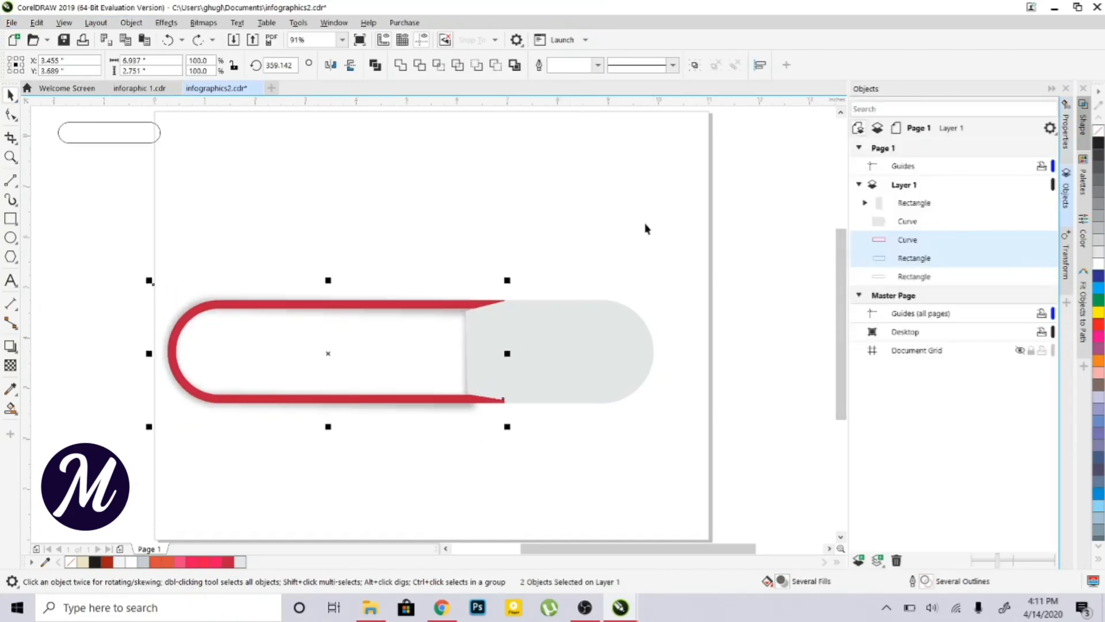
click(604, 213)
click(912, 258)
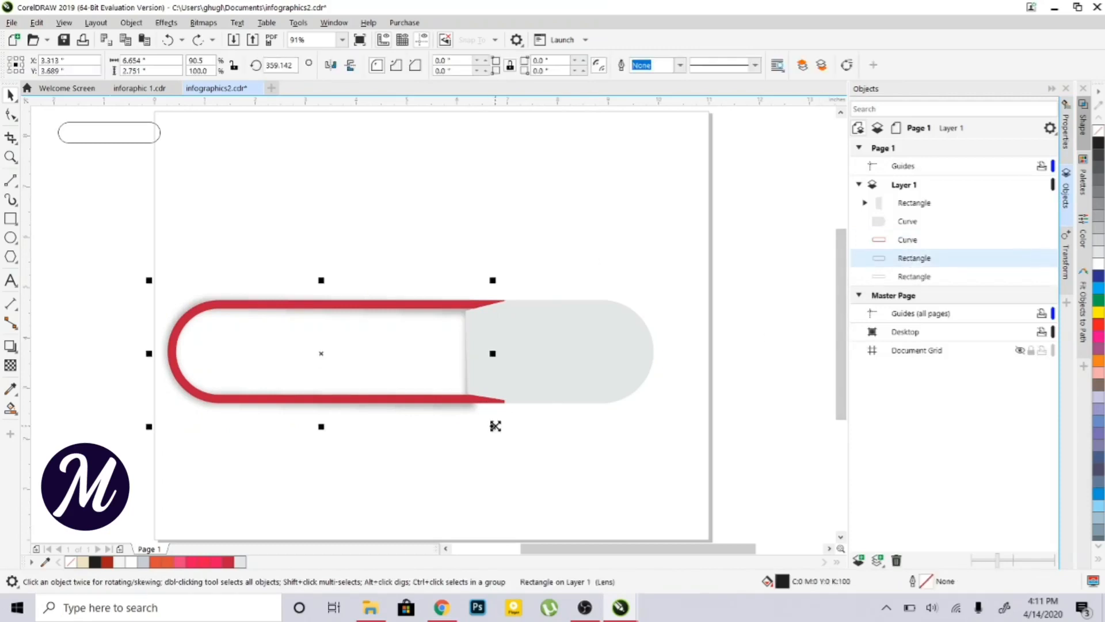
mouse_move(495, 426)
mouse_down()
mouse_move(476, 421)
mouse_move(485, 424)
mouse_up()
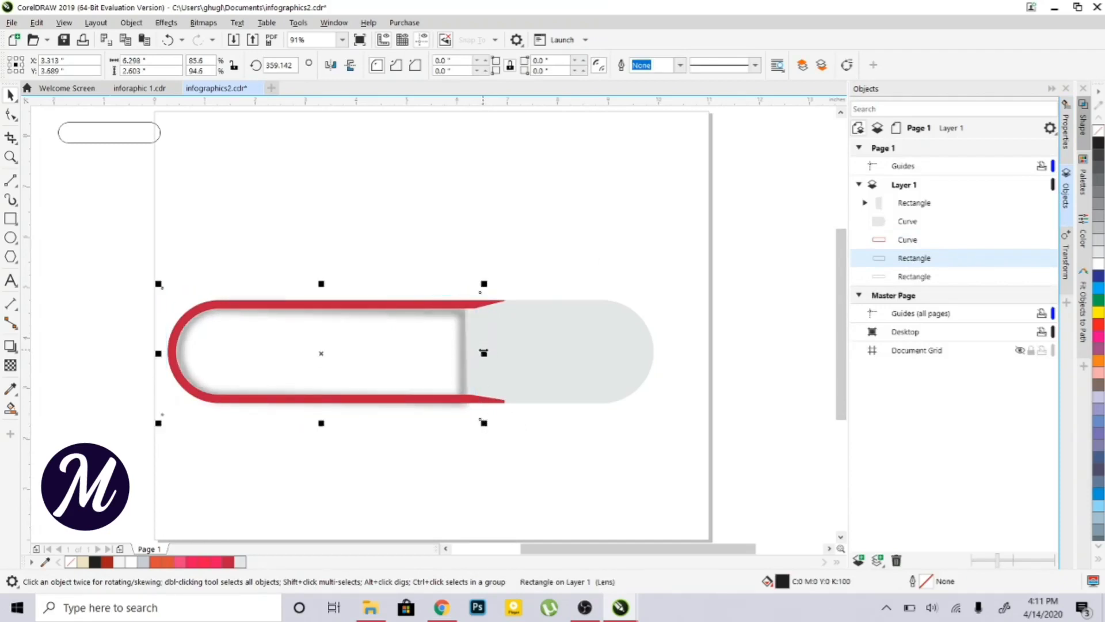
drag(484, 422, 486, 423)
drag(483, 423, 486, 422)
drag(484, 353, 495, 354)
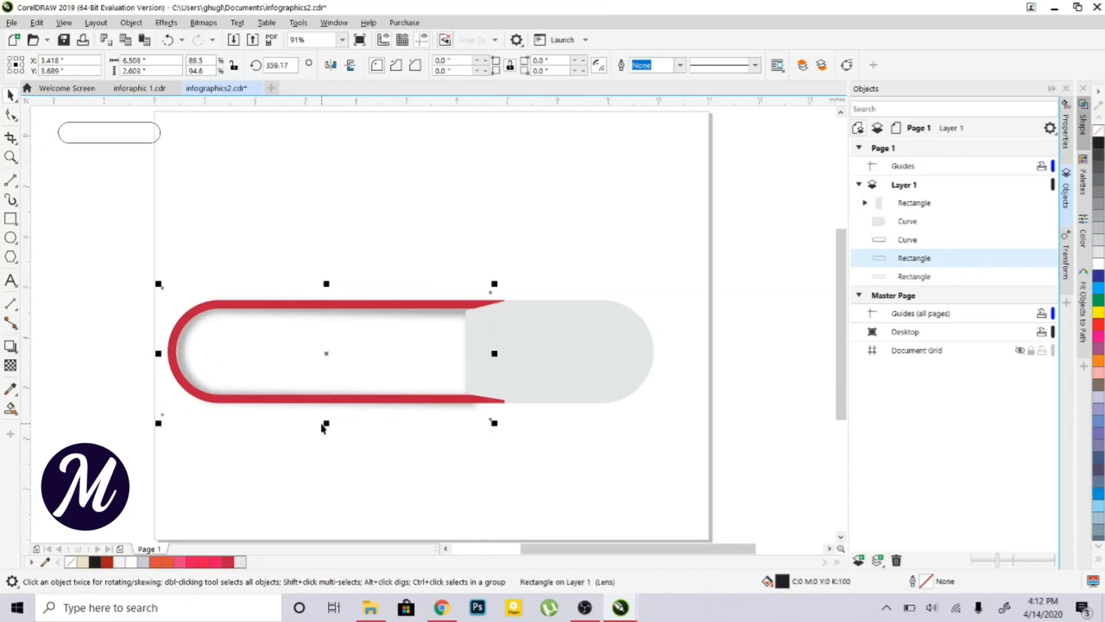
Resize the shadow to about 6.626 × 2.478 in, reposition it within the red frame, and save the document
drag(325, 423, 326, 416)
drag(171, 405, 168, 407)
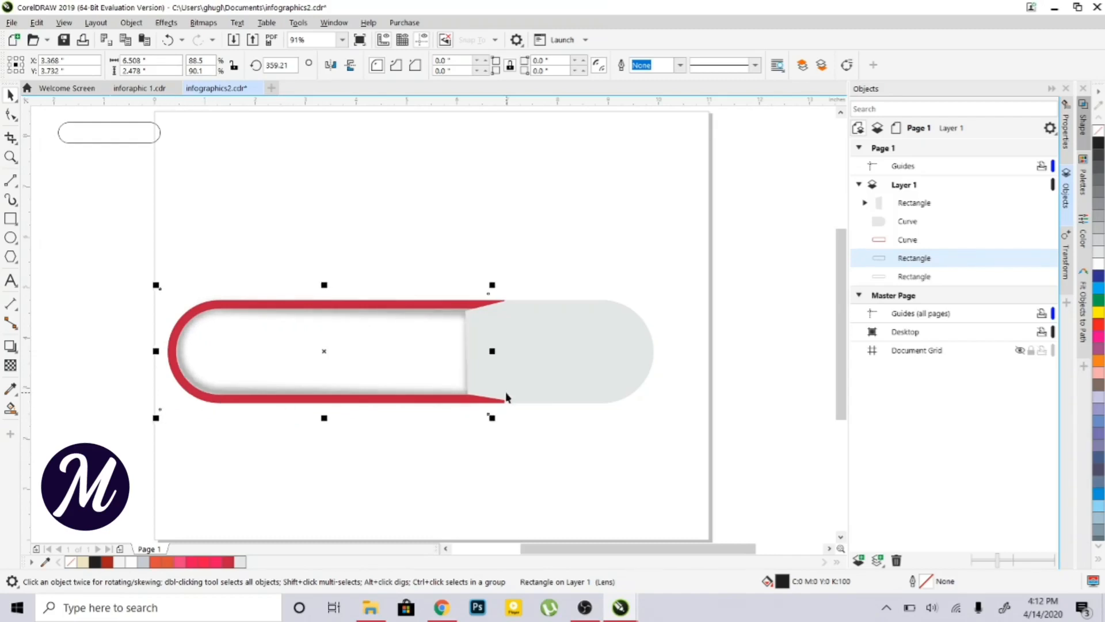
key(Down)
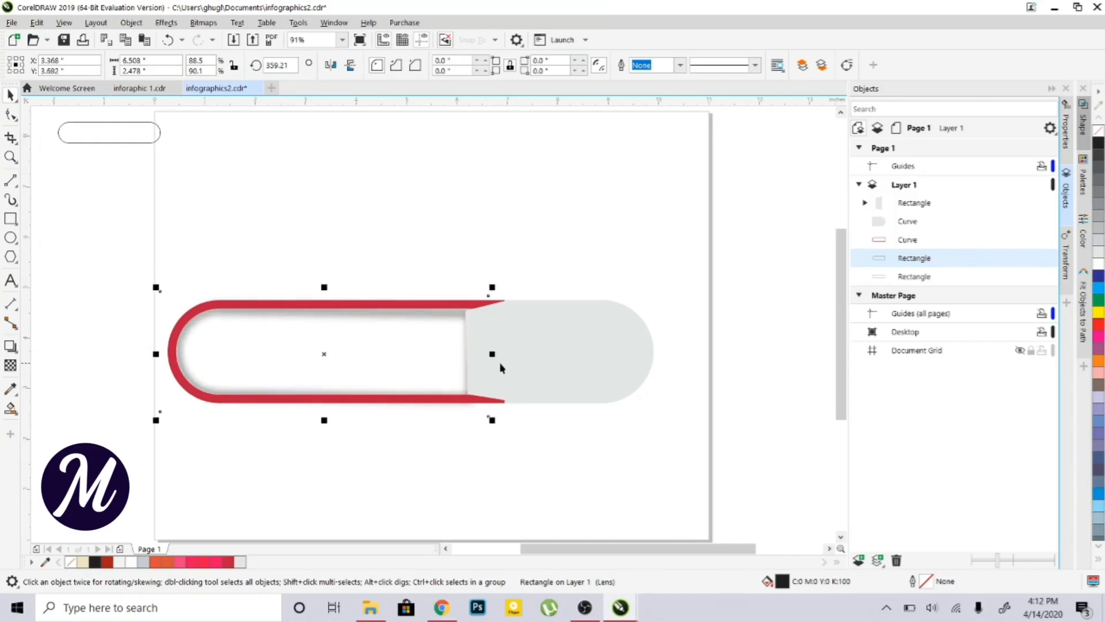
drag(492, 354, 499, 353)
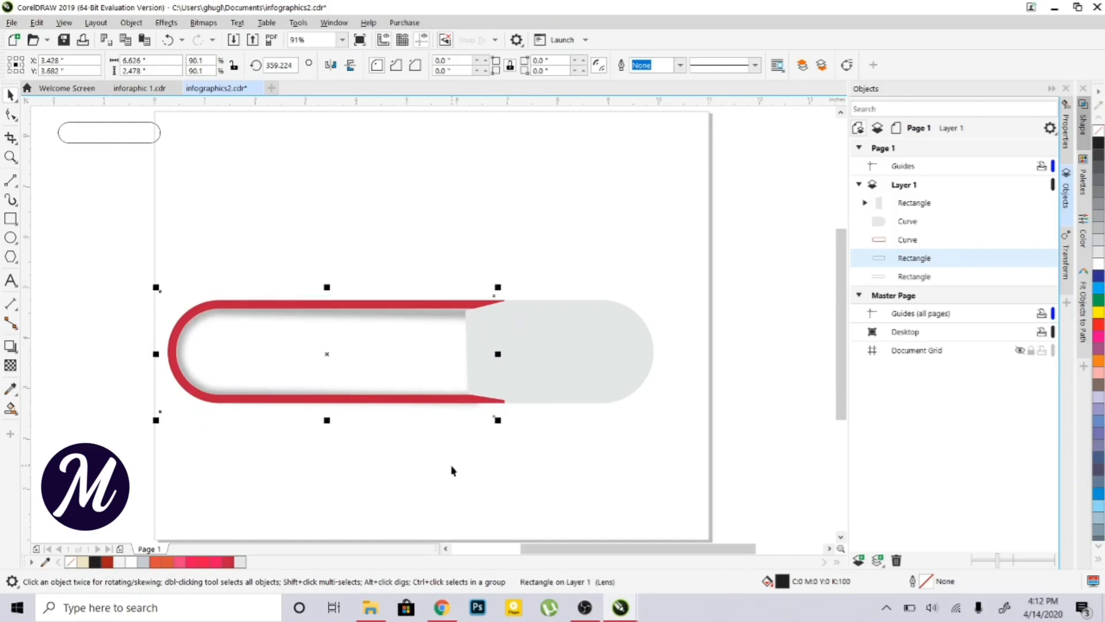
click(64, 40)
click(276, 201)
click(575, 364)
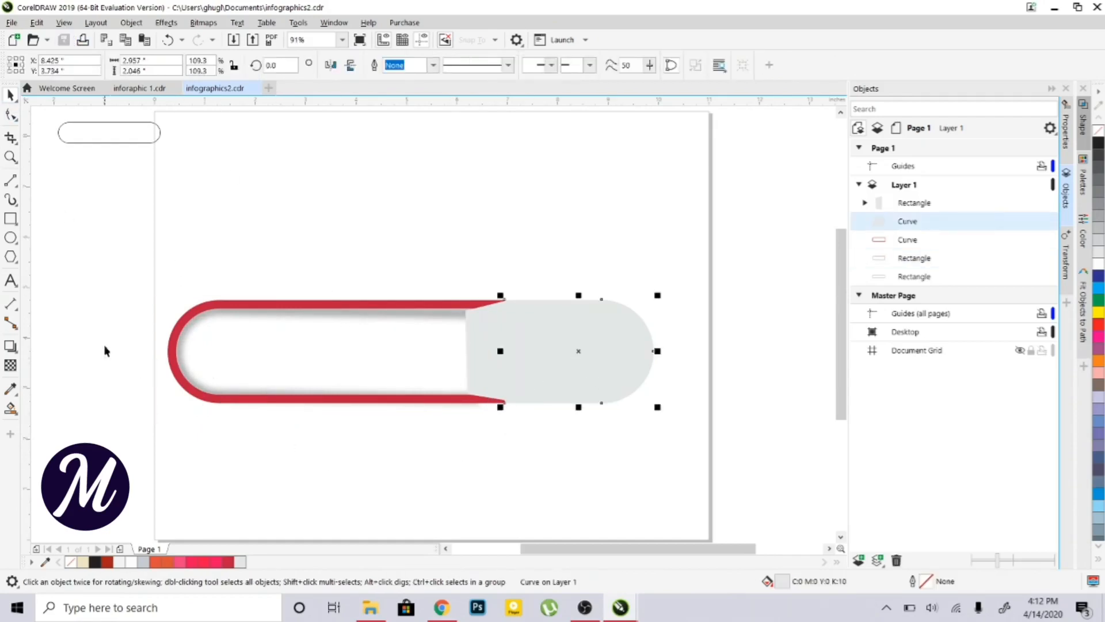
click(11, 346)
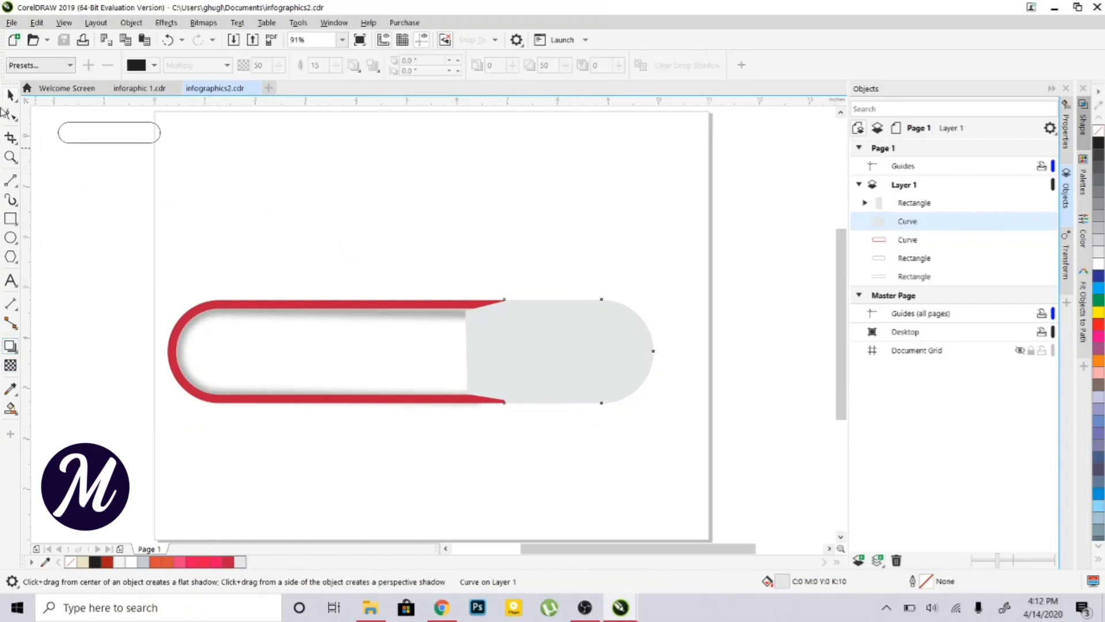
click(11, 99)
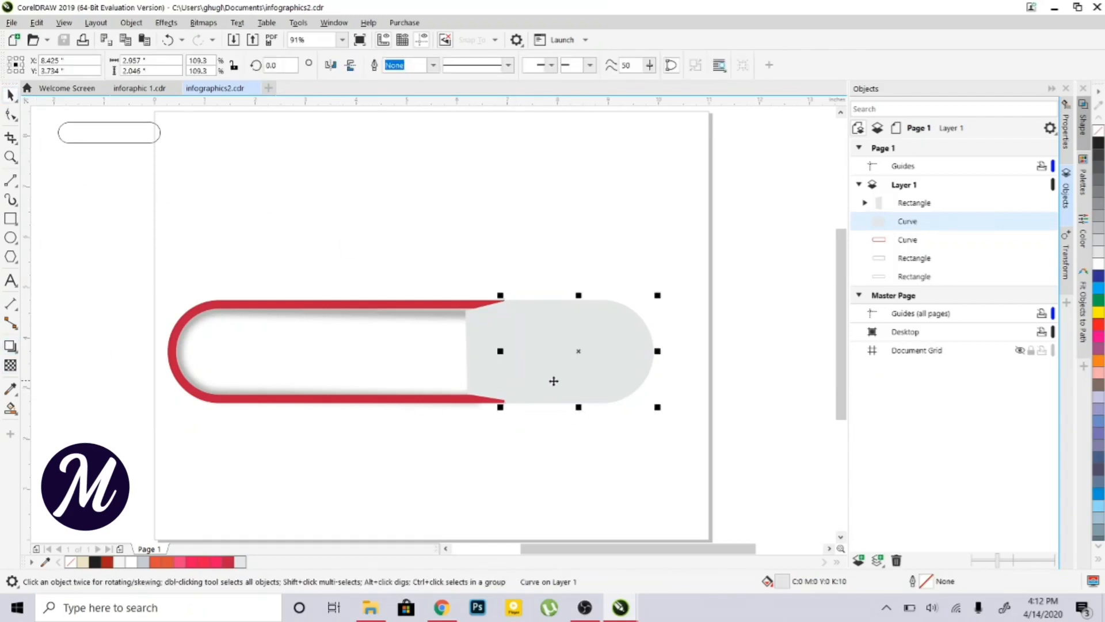
Fill the trapezoid with a gray one shade darker than the rounded end piece
click(483, 345)
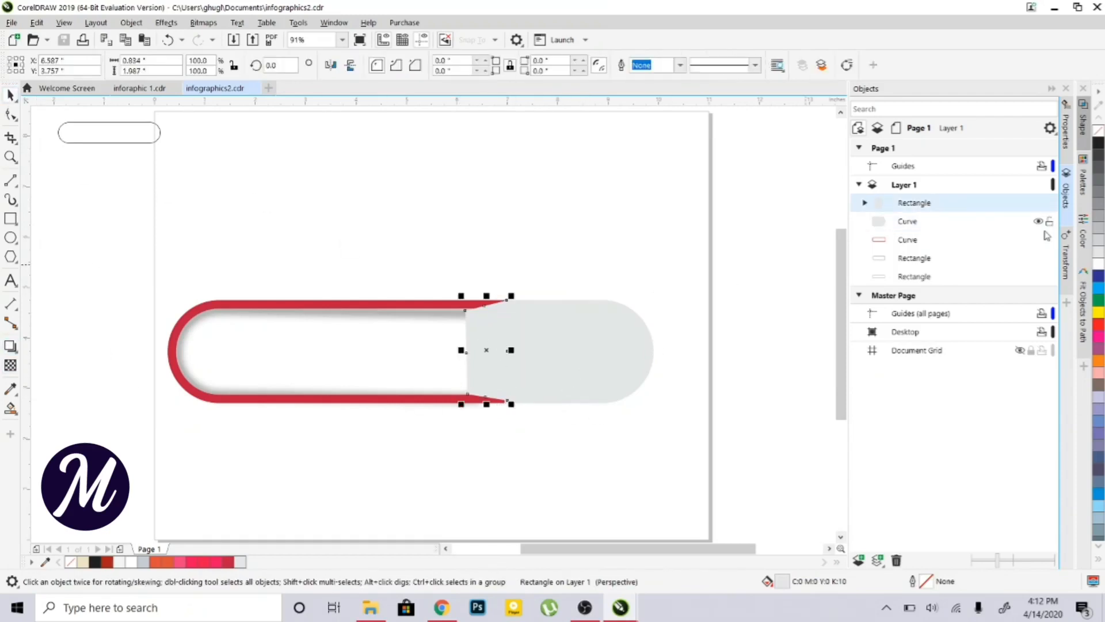
click(1098, 241)
click(421, 267)
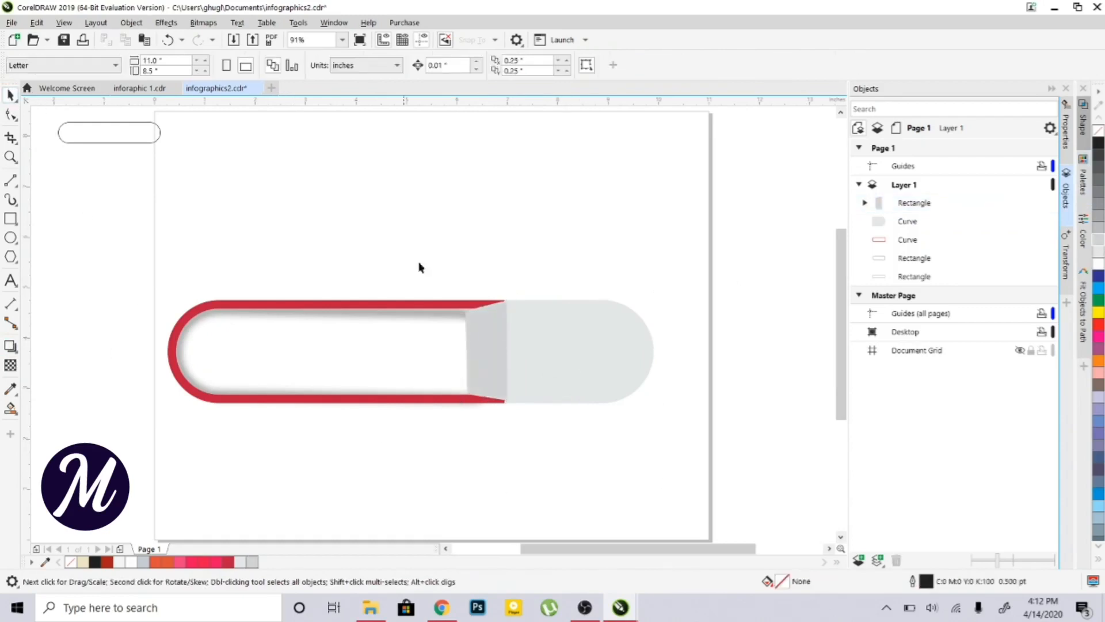
Add a drop shadow to the gray rounded end piece, cast from its upper edge down to just past its lower edge
click(567, 367)
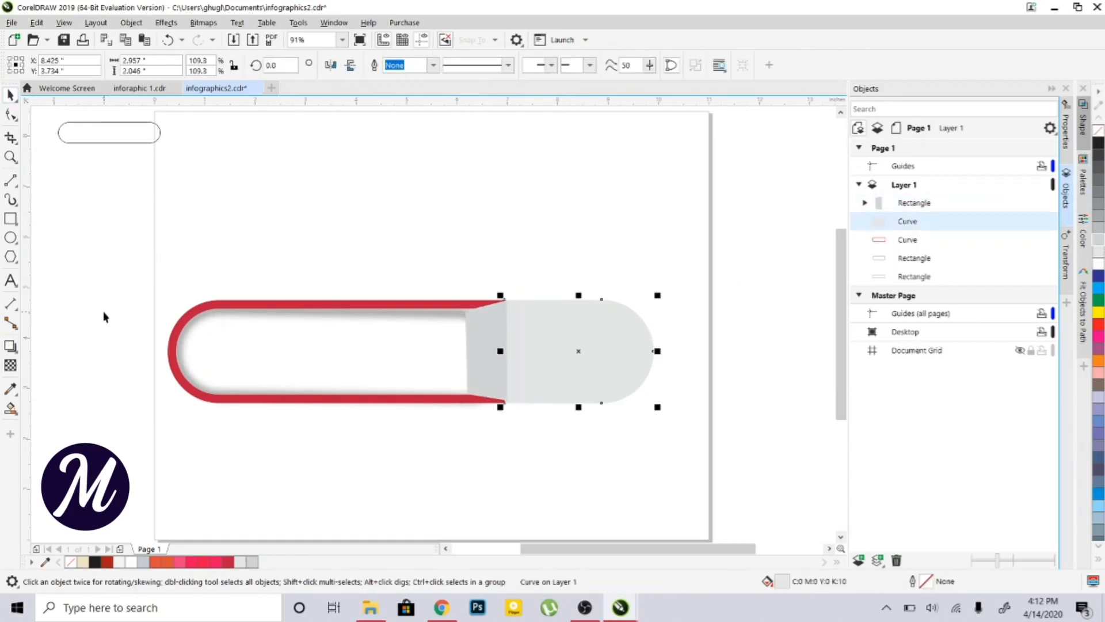
click(10, 346)
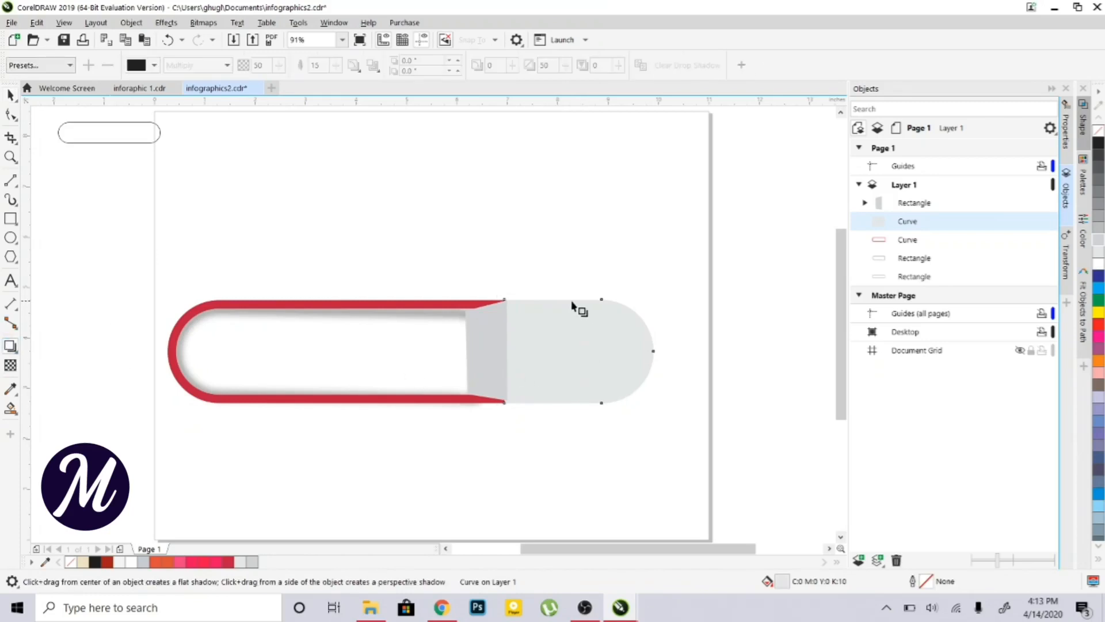
drag(579, 304, 581, 412)
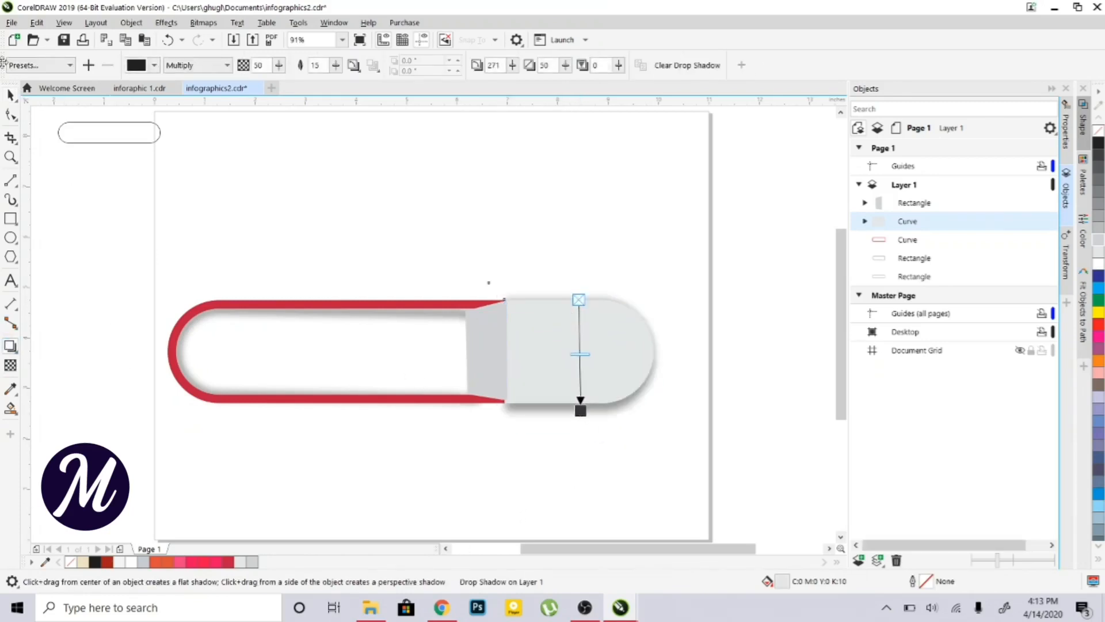
Break the drop shadow apart from the gray rounded end piece
click(95, 23)
mouse_move(123, 25)
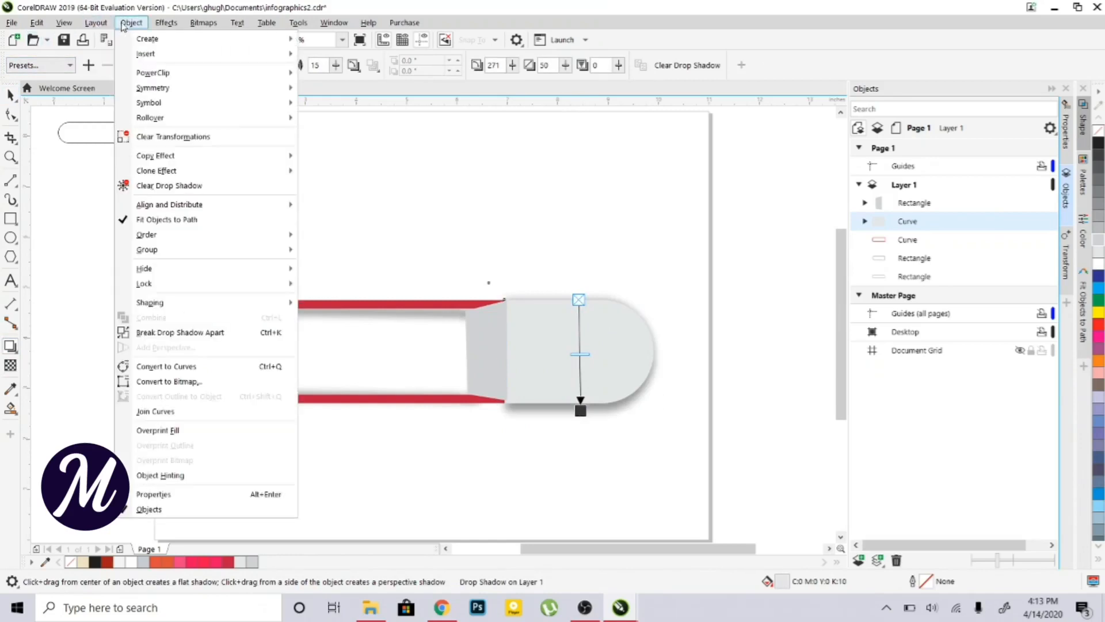
click(173, 332)
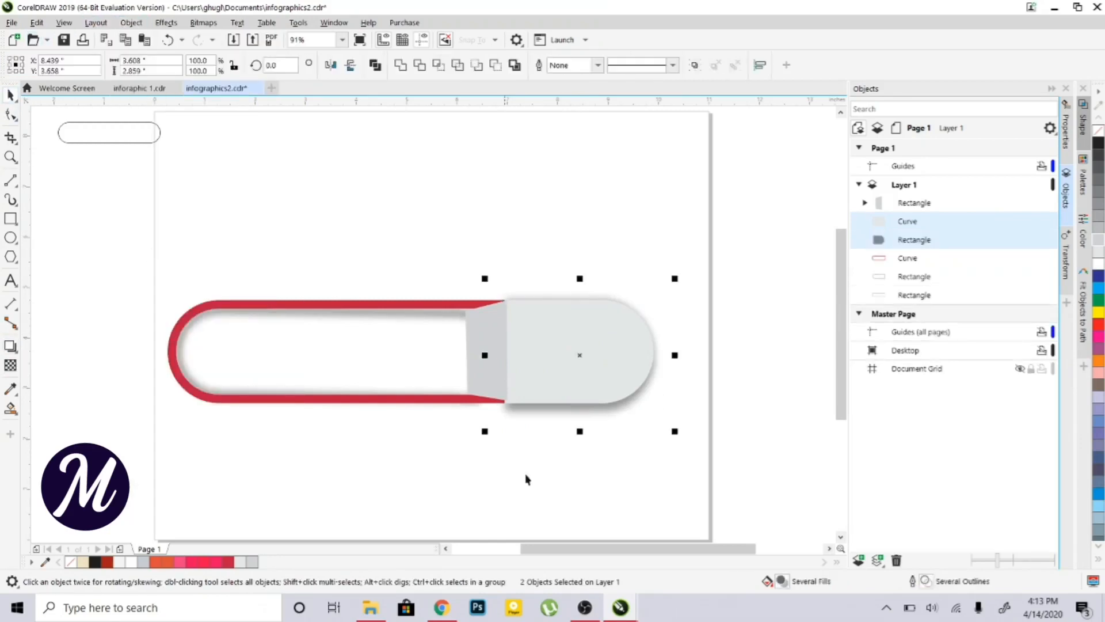
Apply a Gaussian blur with a radius of 122.9 pixels to the separated shadow behind the gray end piece
click(588, 452)
click(607, 407)
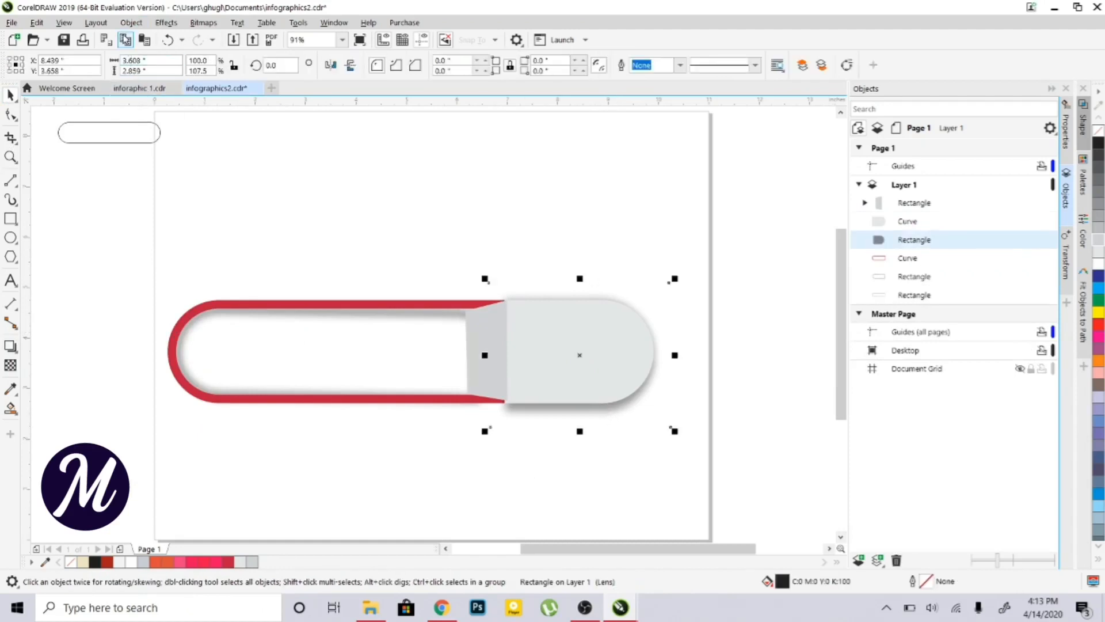
click(158, 24)
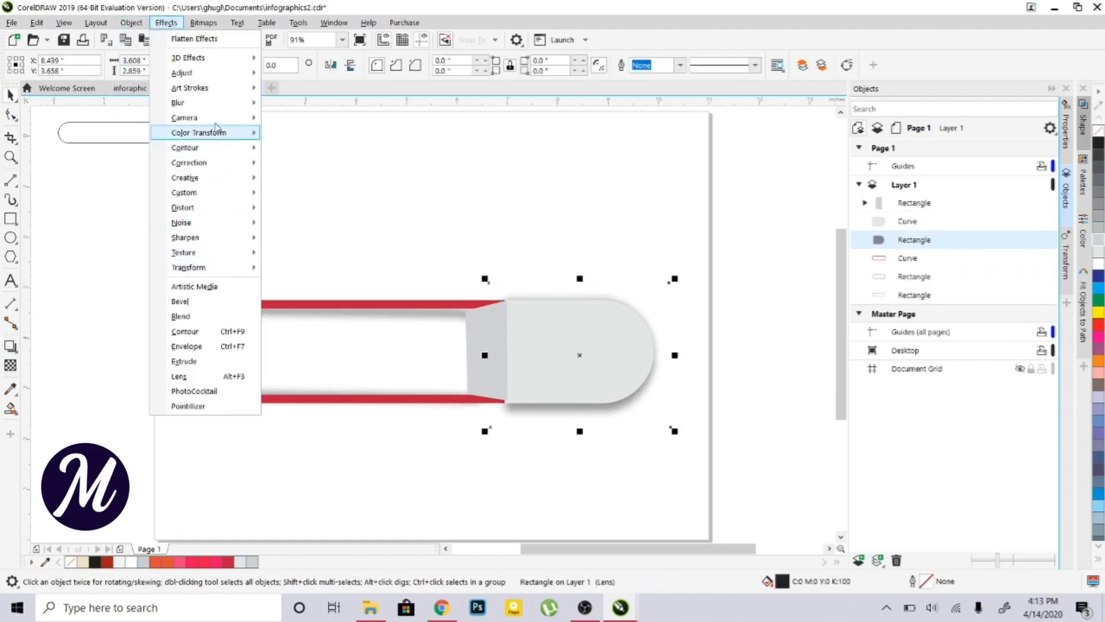
mouse_move(195, 102)
click(306, 124)
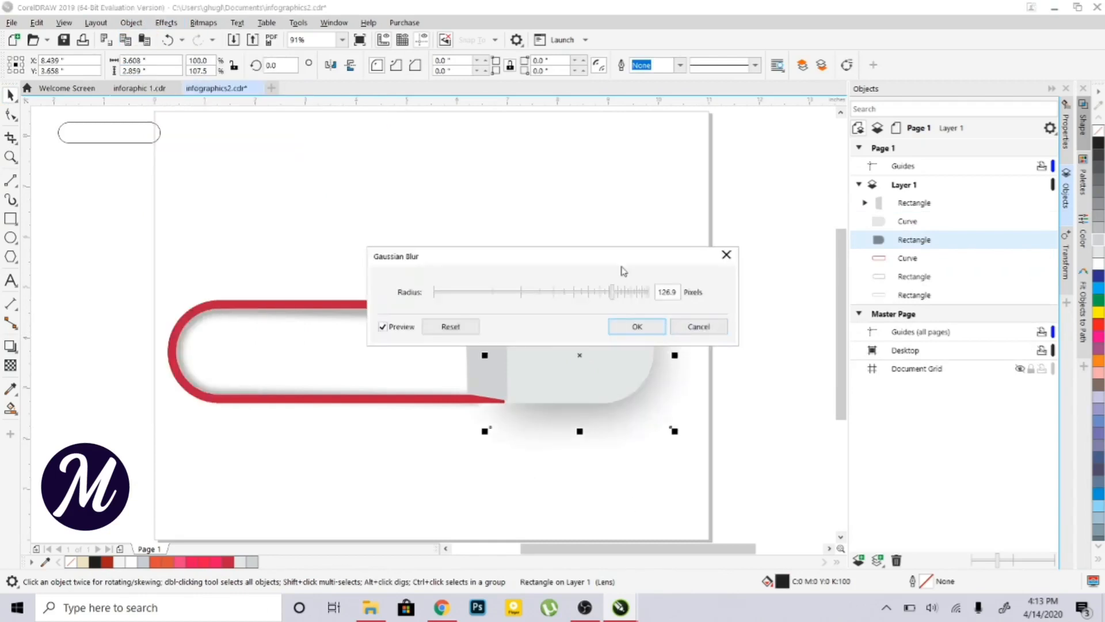
drag(621, 270, 452, 185)
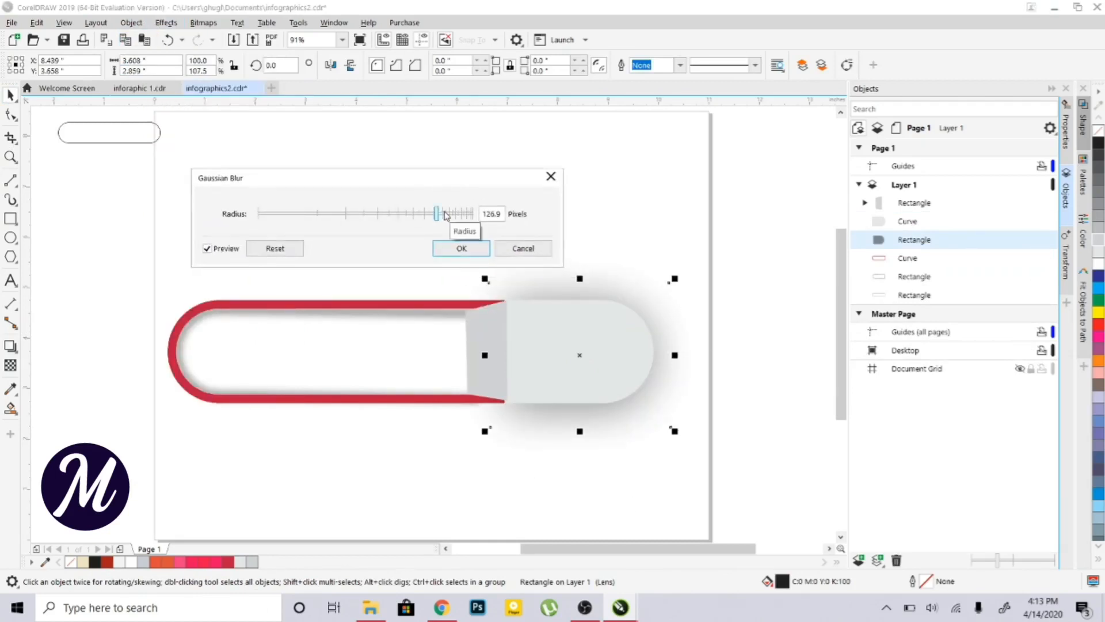
drag(445, 213, 410, 217)
click(437, 215)
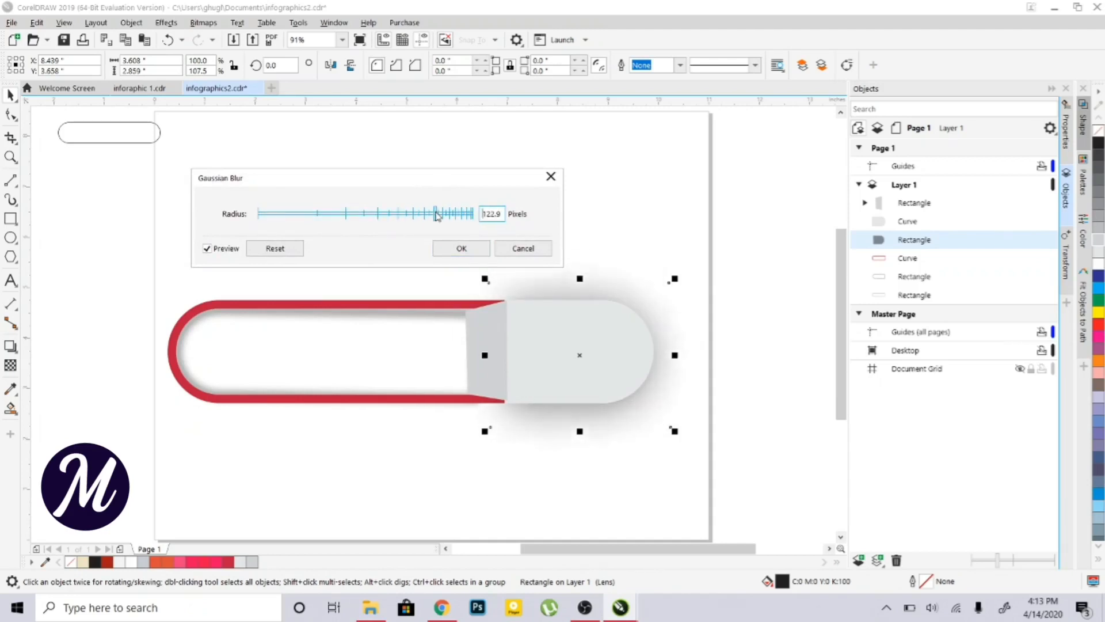
click(448, 251)
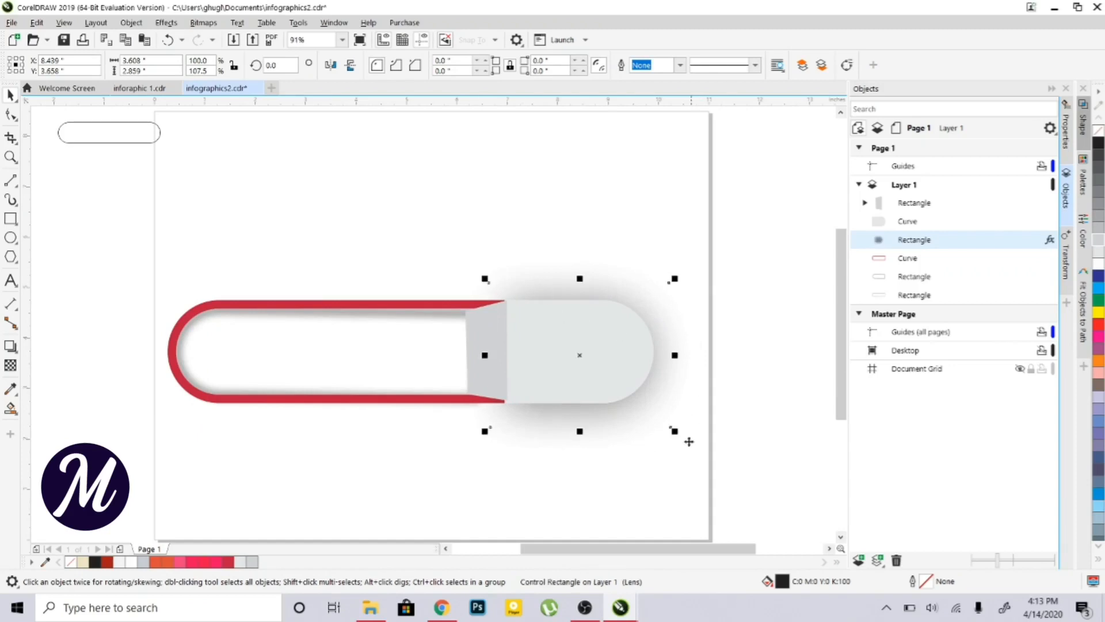
Flatten the blurred shadow to about 1.175 in tall, place it under the end piece's lower half, and save the document
drag(579, 279, 575, 358)
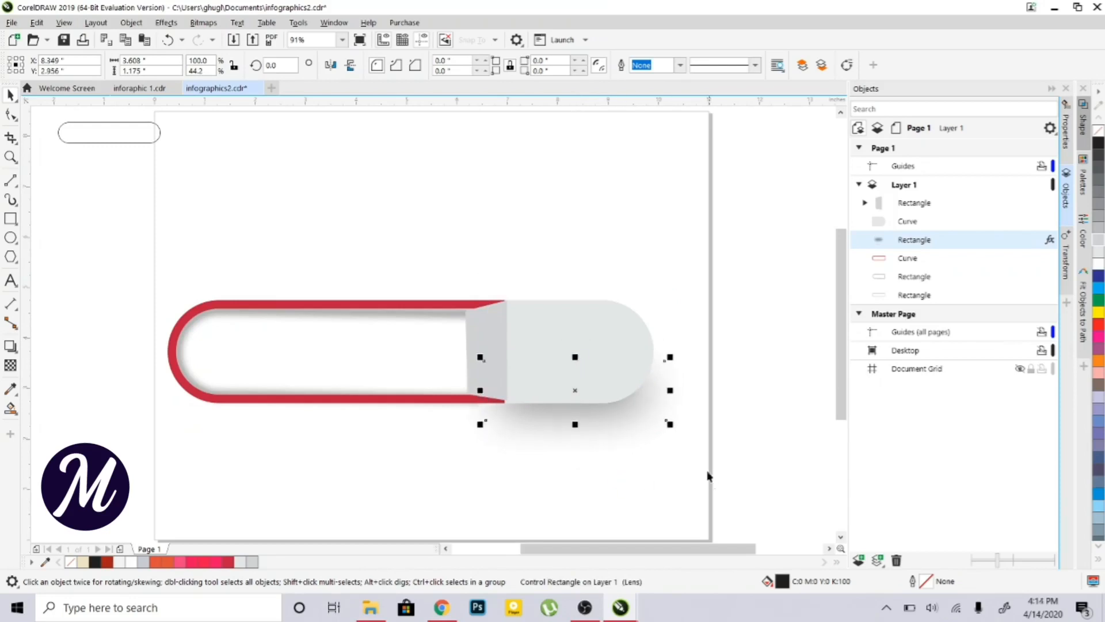
click(604, 489)
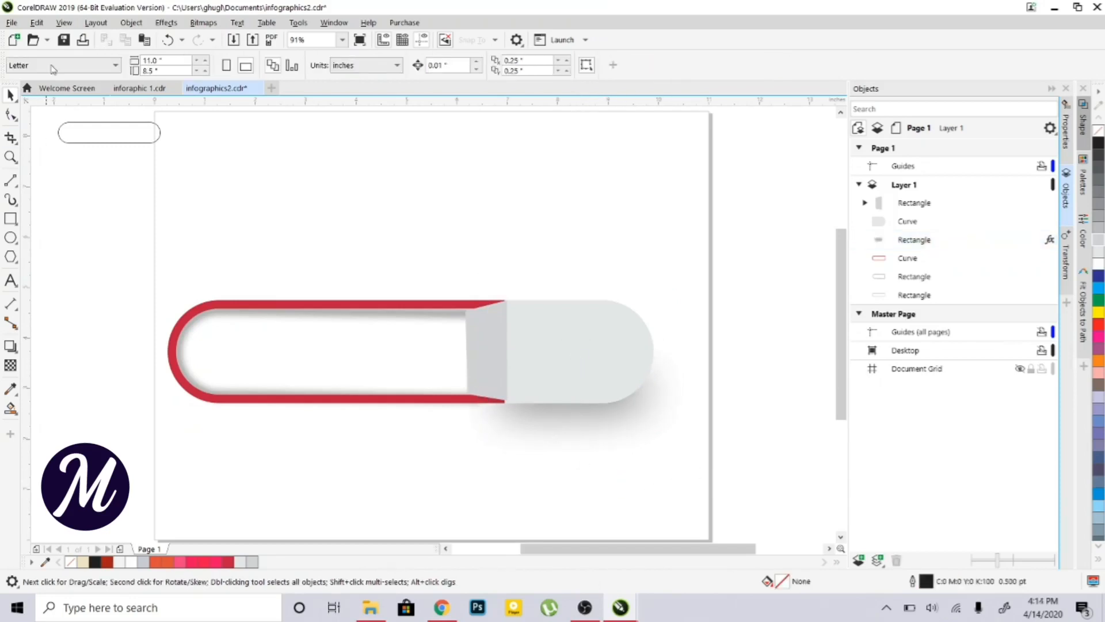
click(63, 40)
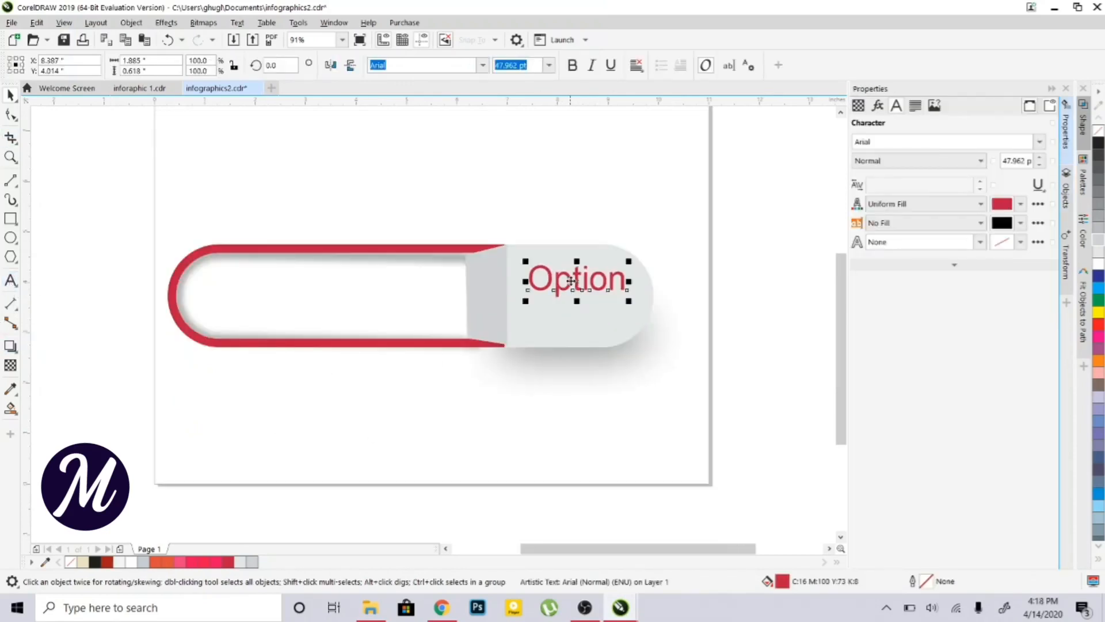
Adjust the position of the red Option text in the upper part of the gray end piece
mouse_move(571, 281)
mouse_down()
mouse_move(583, 289)
mouse_move(577, 282)
mouse_up()
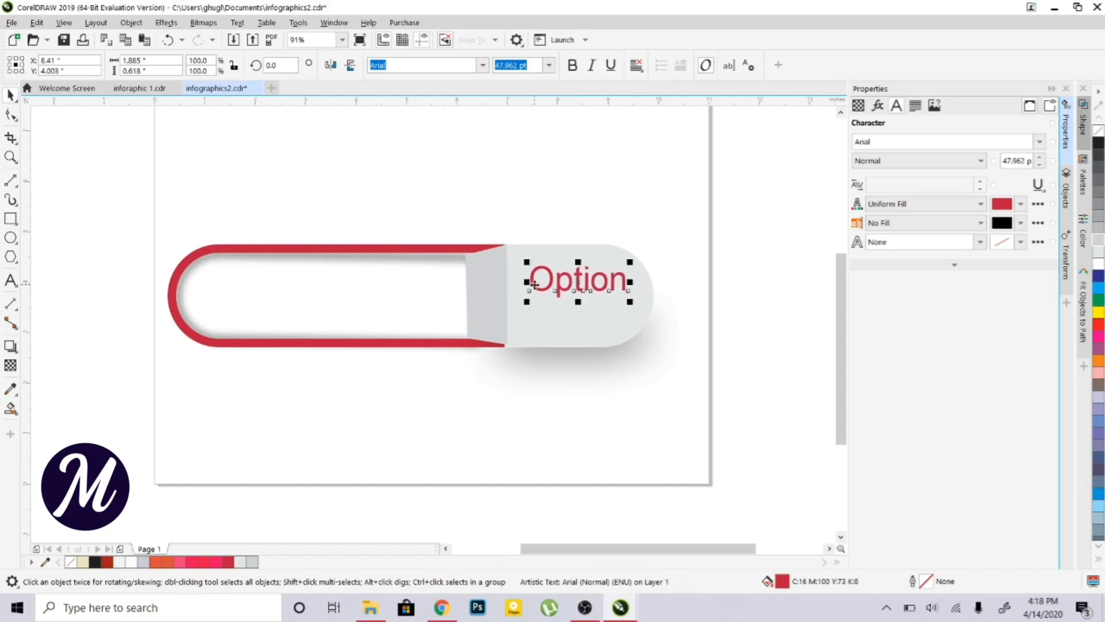
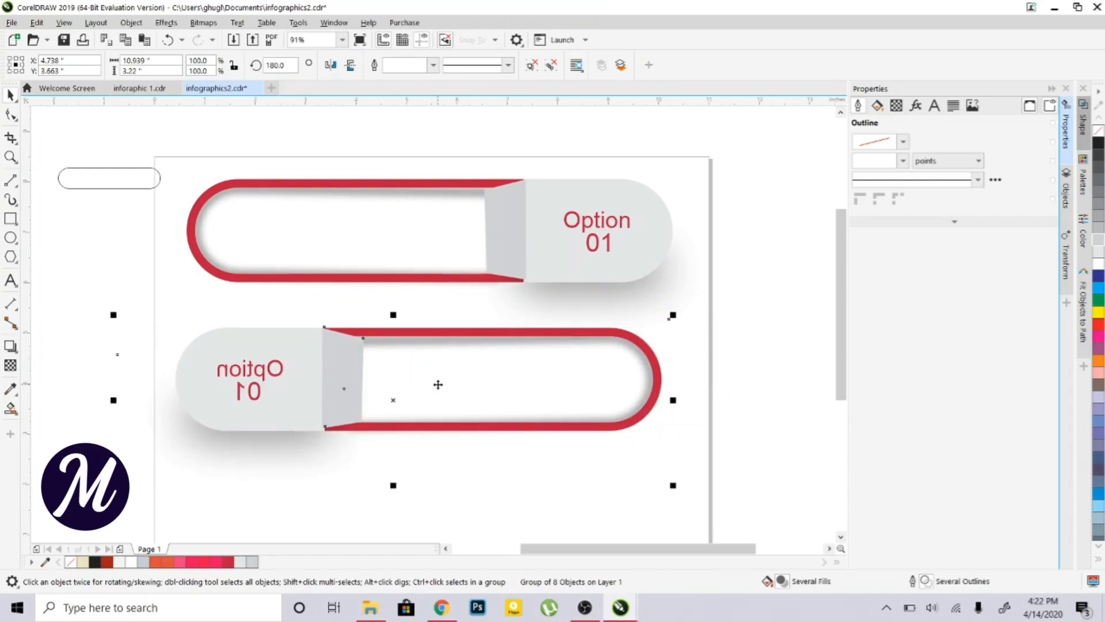
Ungroup the objects of the mirrored lower banner
click(262, 366)
click(173, 351)
click(184, 368)
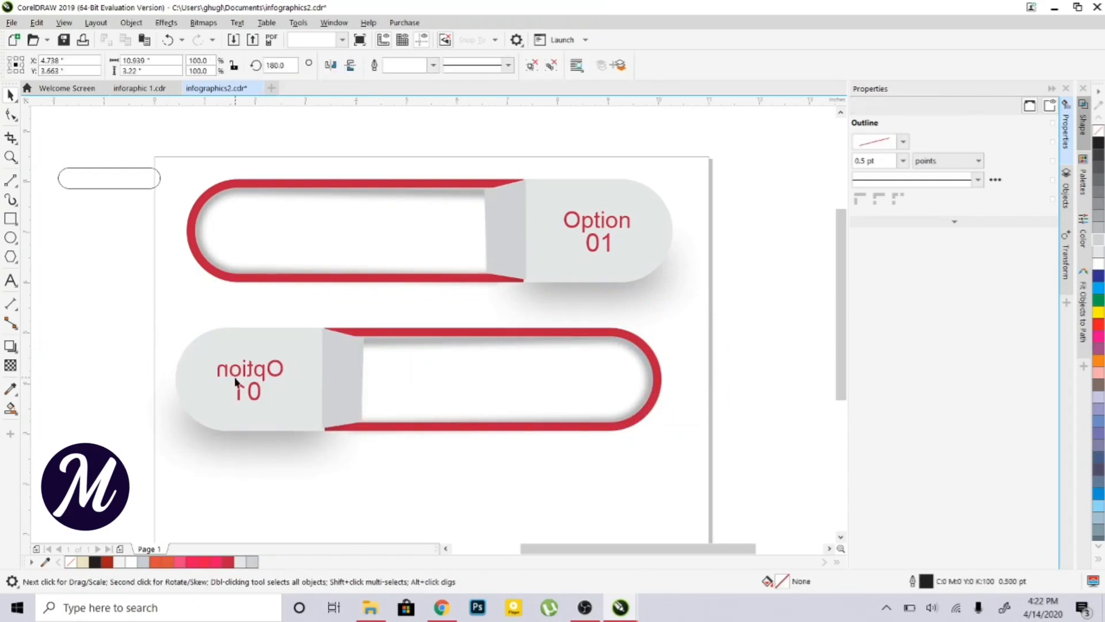
click(531, 65)
click(104, 253)
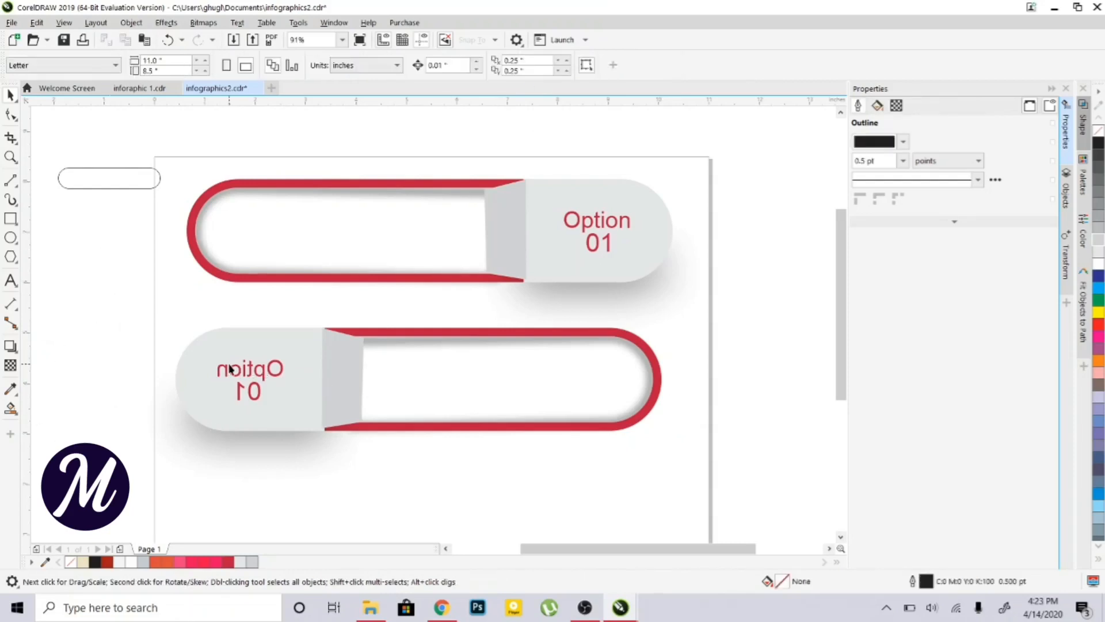
Flip the reversed Option and 01 texts on the lower banner horizontally so that they read correctly
click(247, 392)
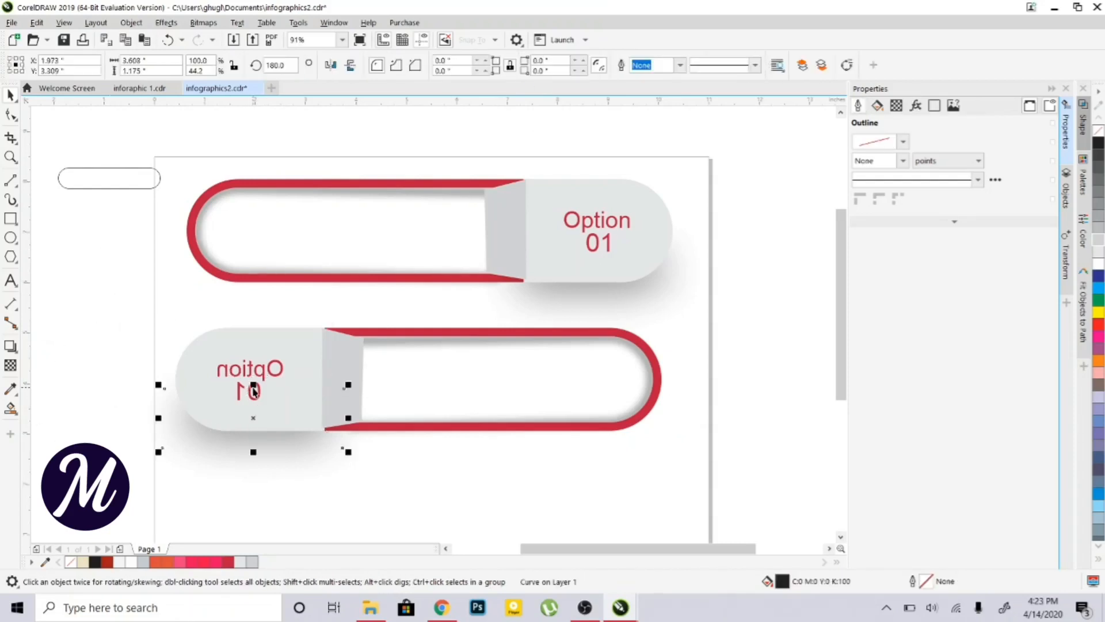
click(253, 392)
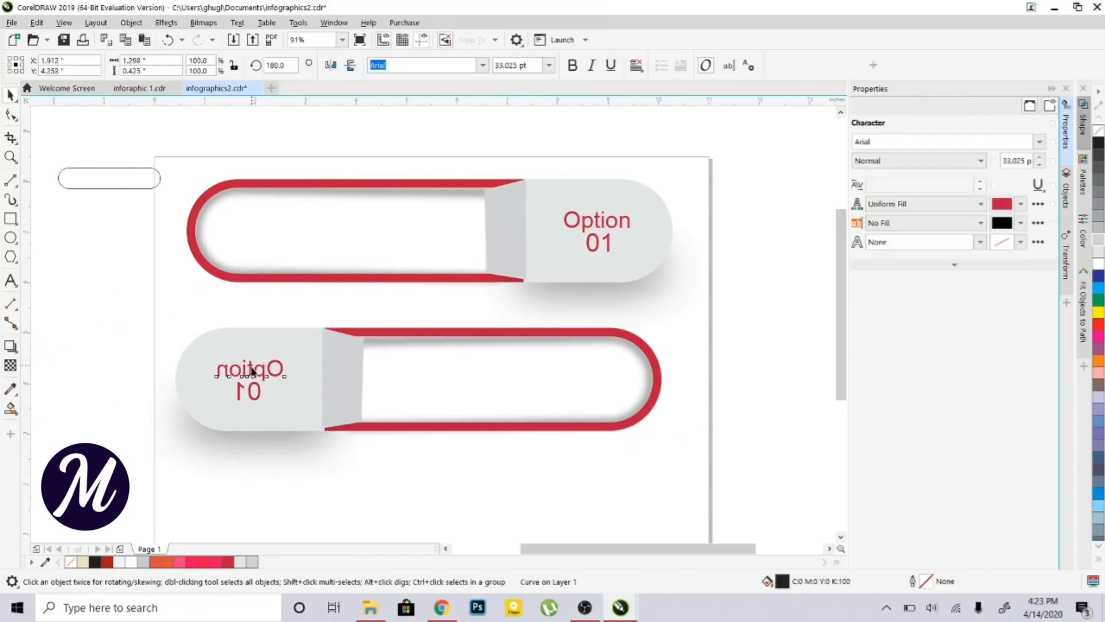
click(236, 485)
drag(123, 294, 690, 459)
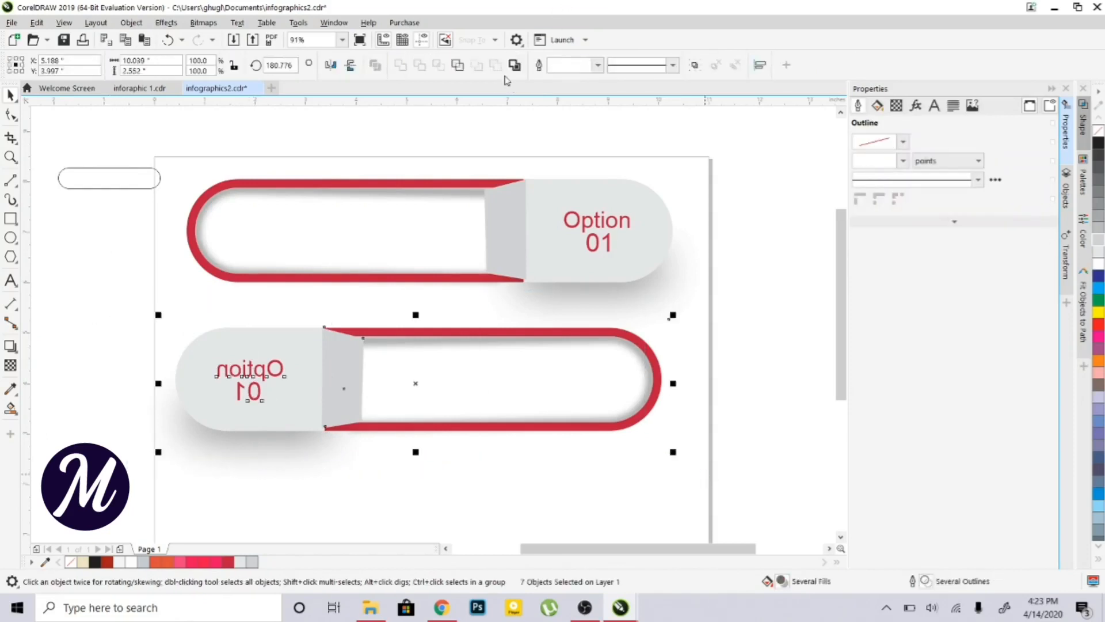
click(412, 469)
click(251, 398)
click(157, 491)
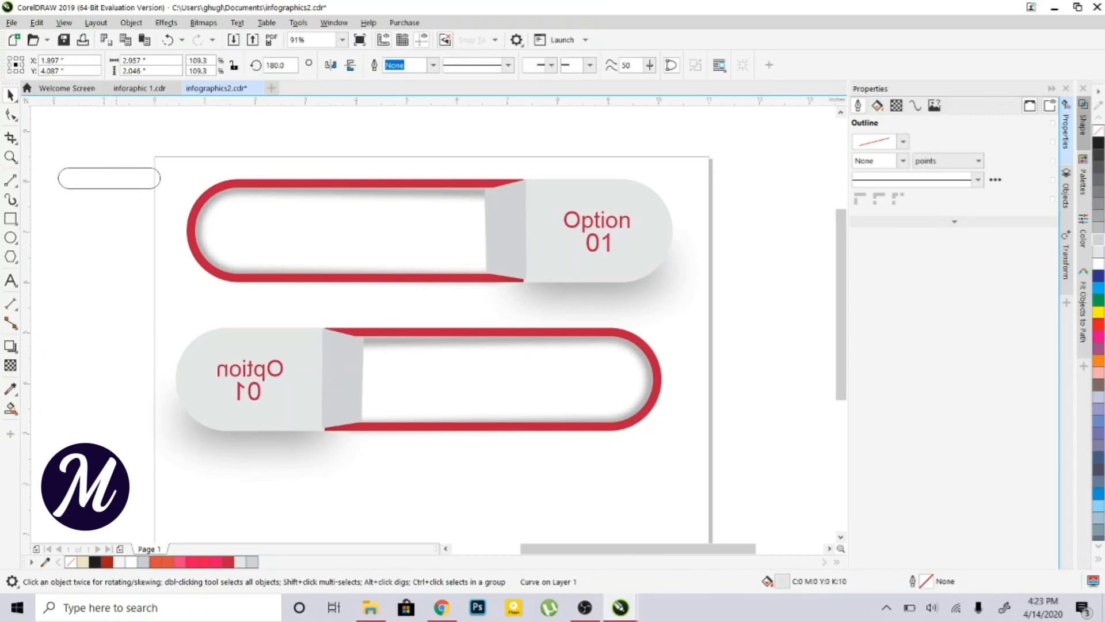
click(1065, 190)
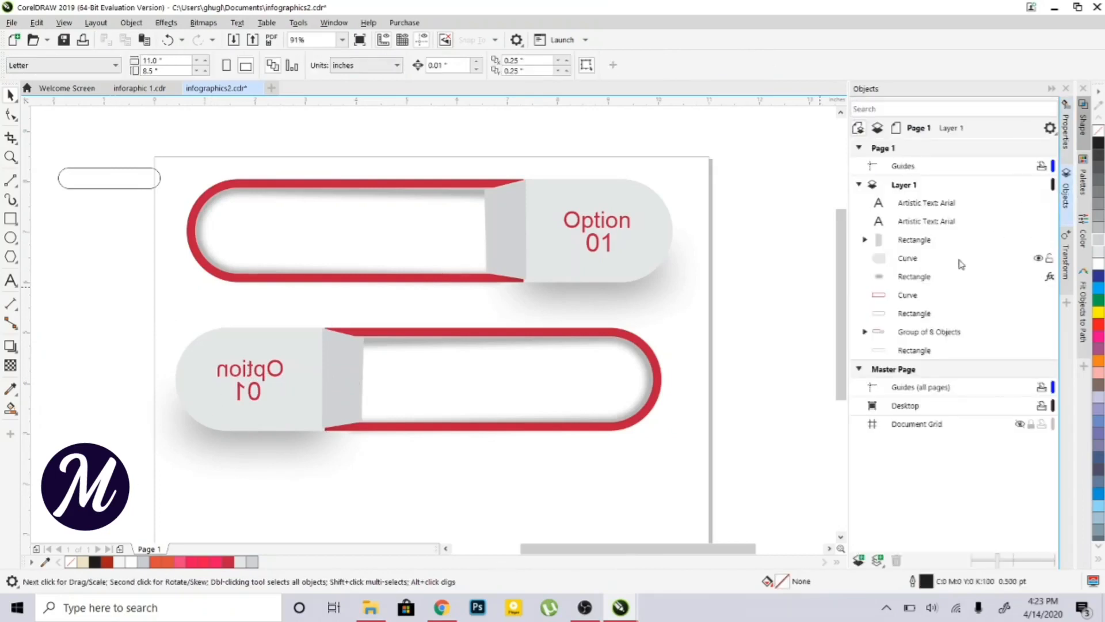
click(927, 203)
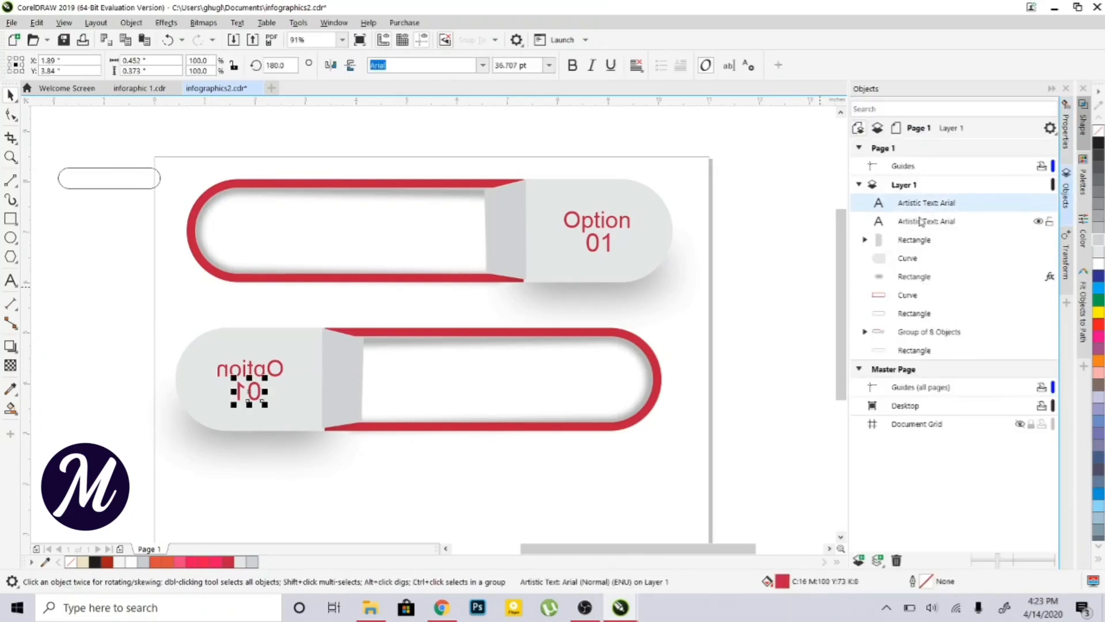
shift+click(923, 222)
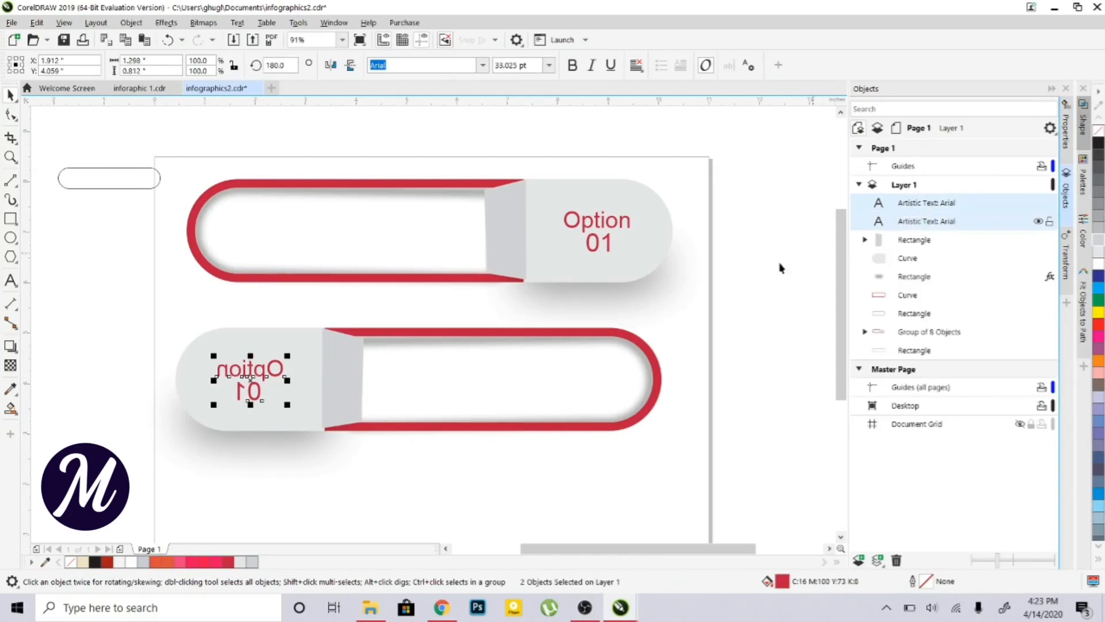
click(329, 68)
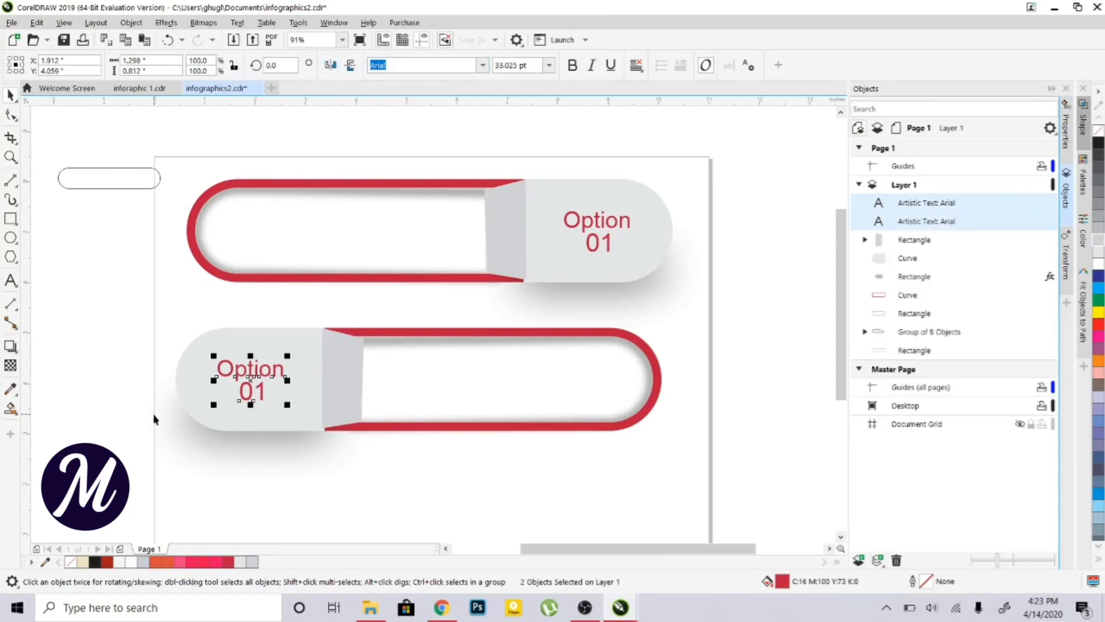
Recolor the lower banner's Option and 01 texts green with C74 M9 Y95 K0
click(1067, 136)
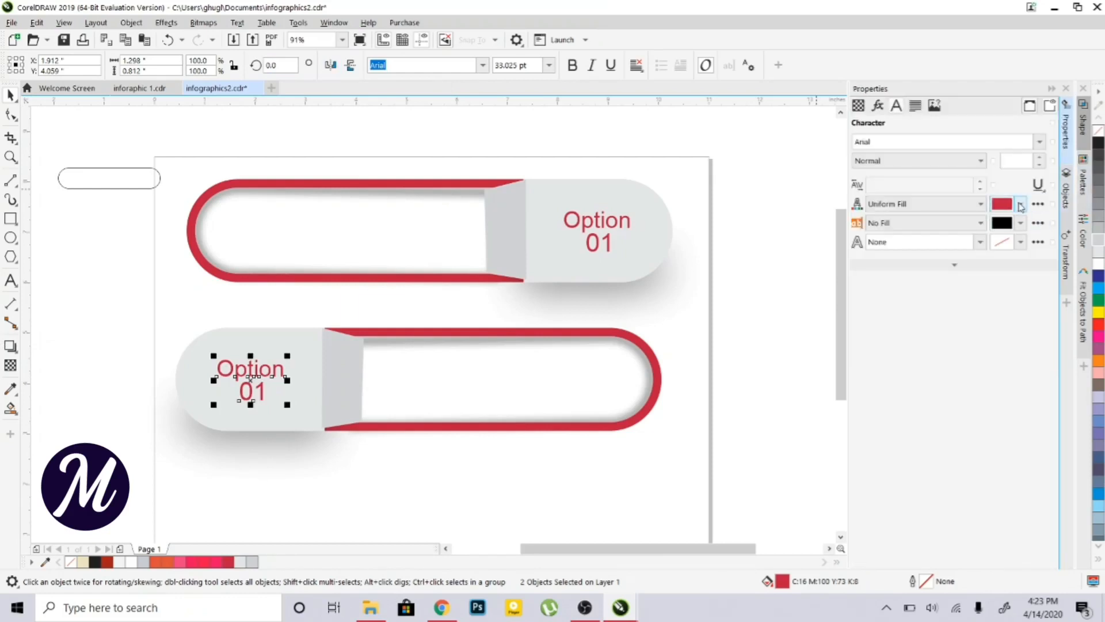
click(1021, 205)
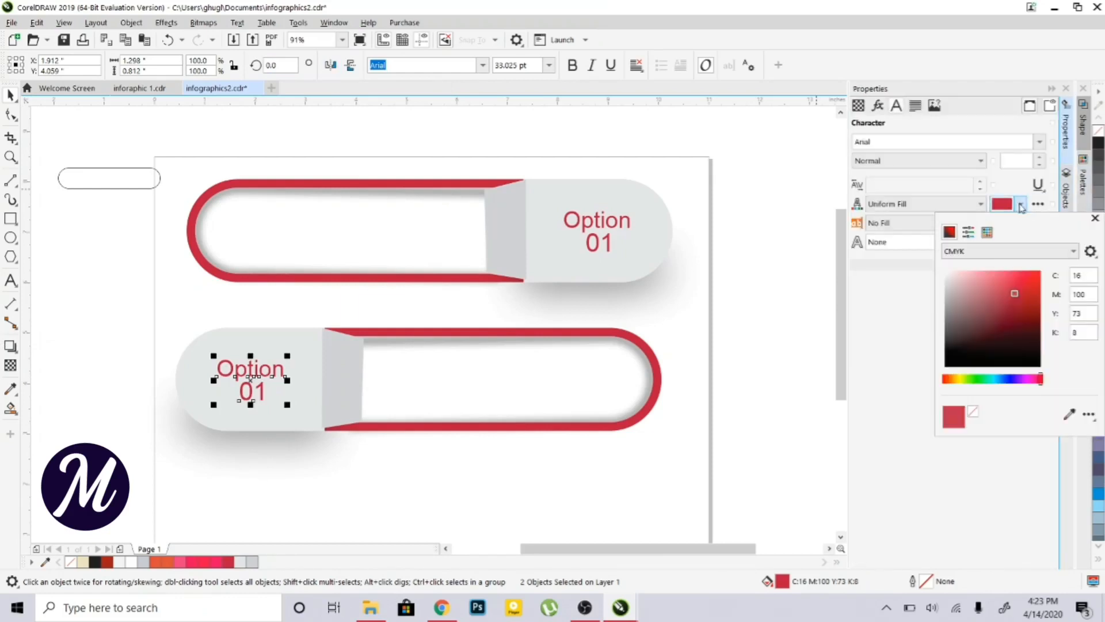
click(980, 380)
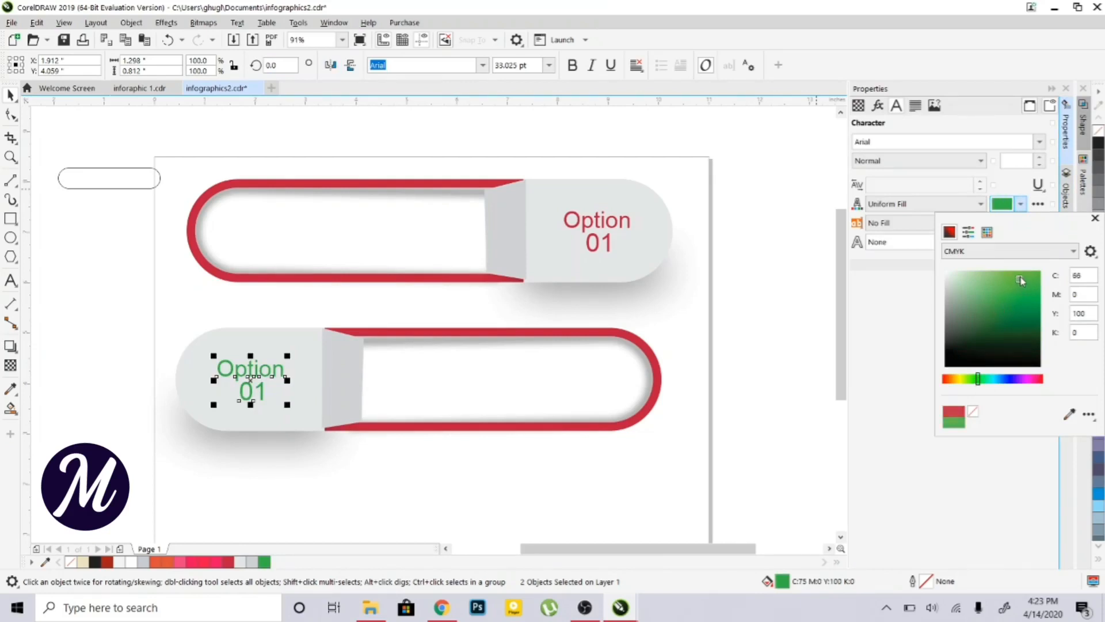
mouse_move(999, 283)
mouse_down()
mouse_move(1009, 299)
mouse_move(1016, 283)
mouse_up()
click(1002, 282)
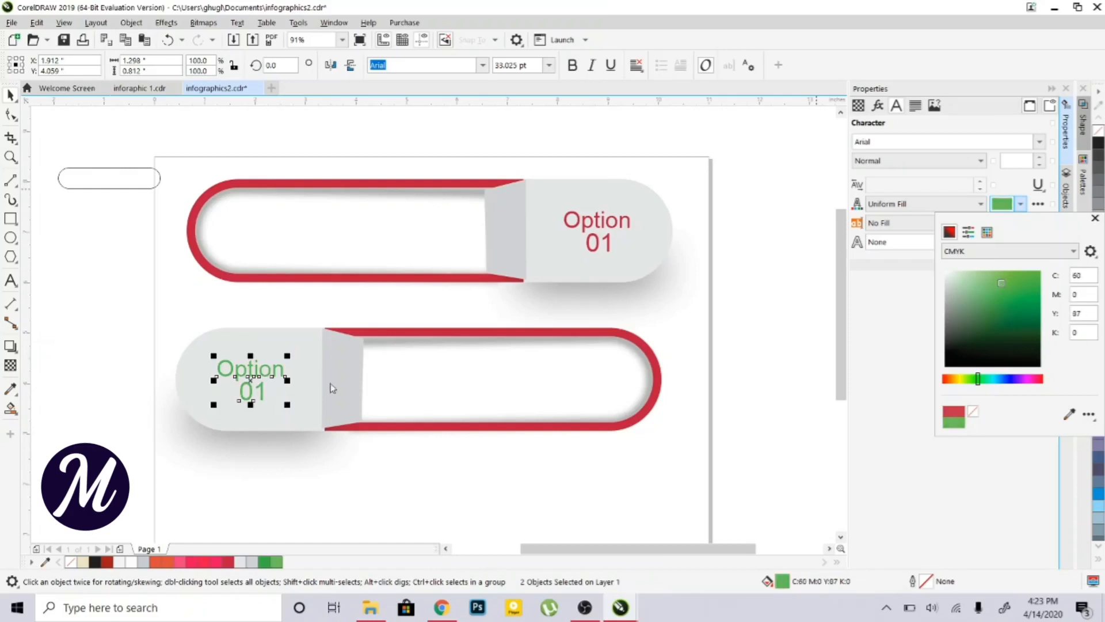
click(996, 303)
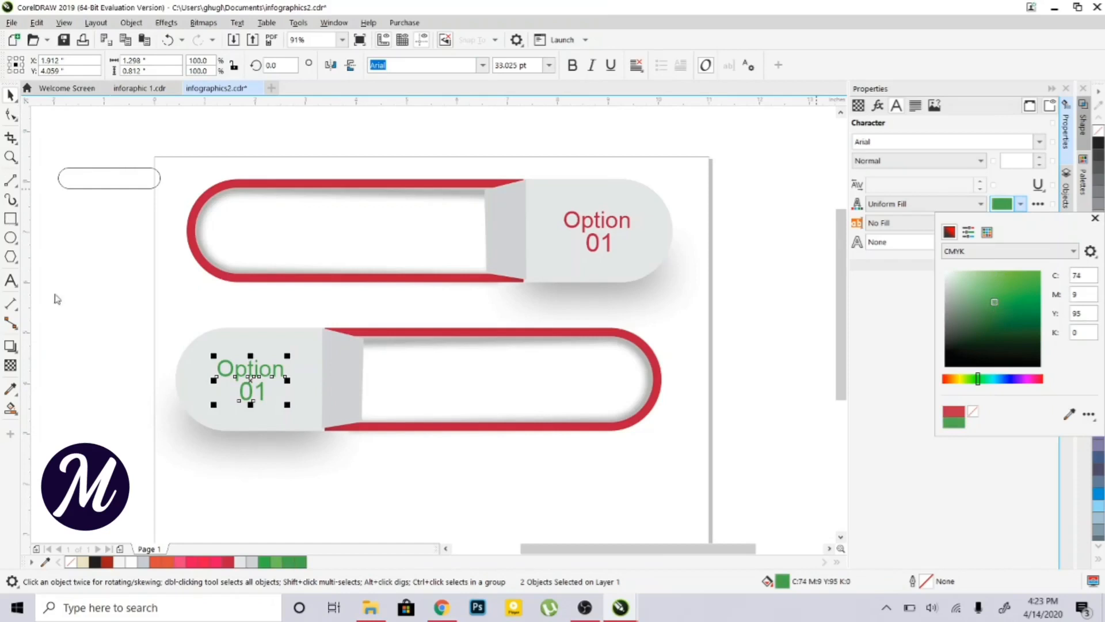
Change the lower banner's frame outline to the same green as its text, sampled from the document colors
click(525, 336)
click(510, 459)
click(504, 425)
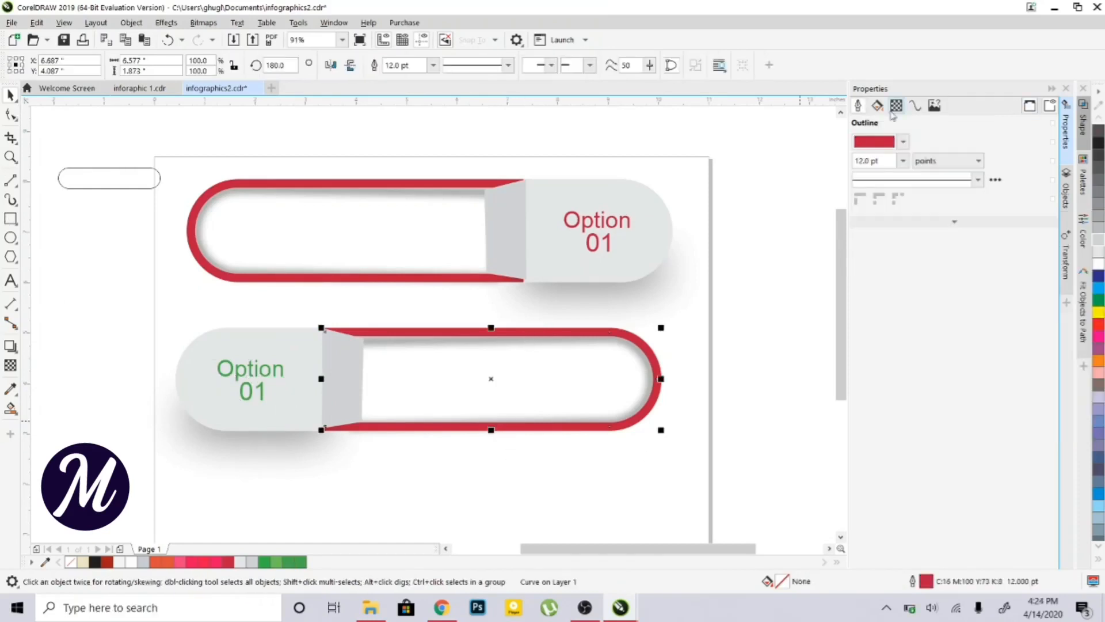
click(903, 142)
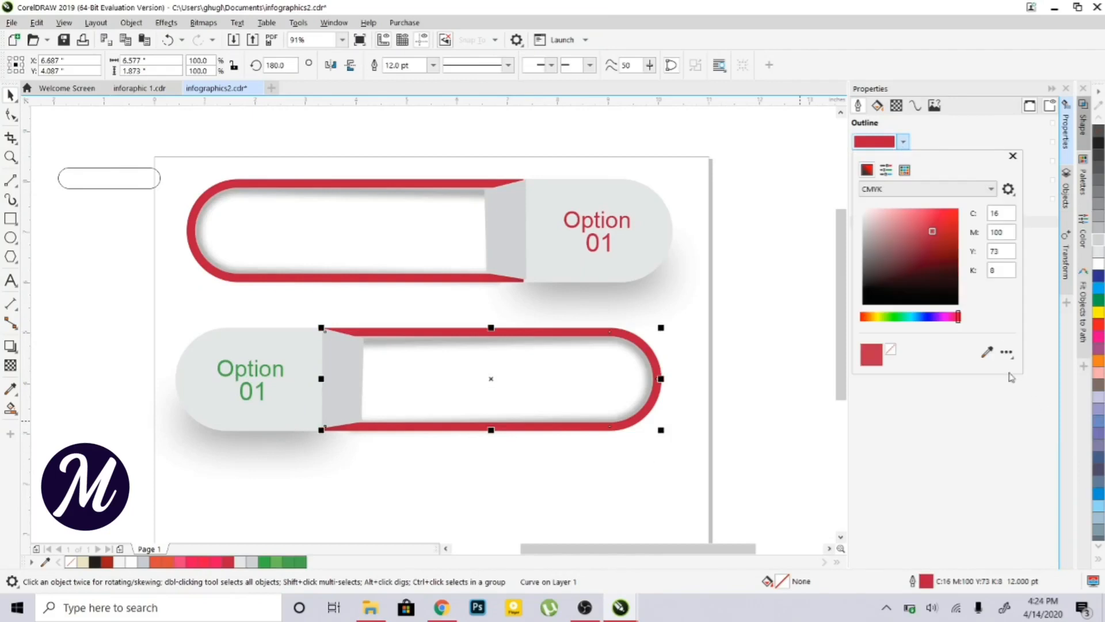
click(988, 352)
click(297, 564)
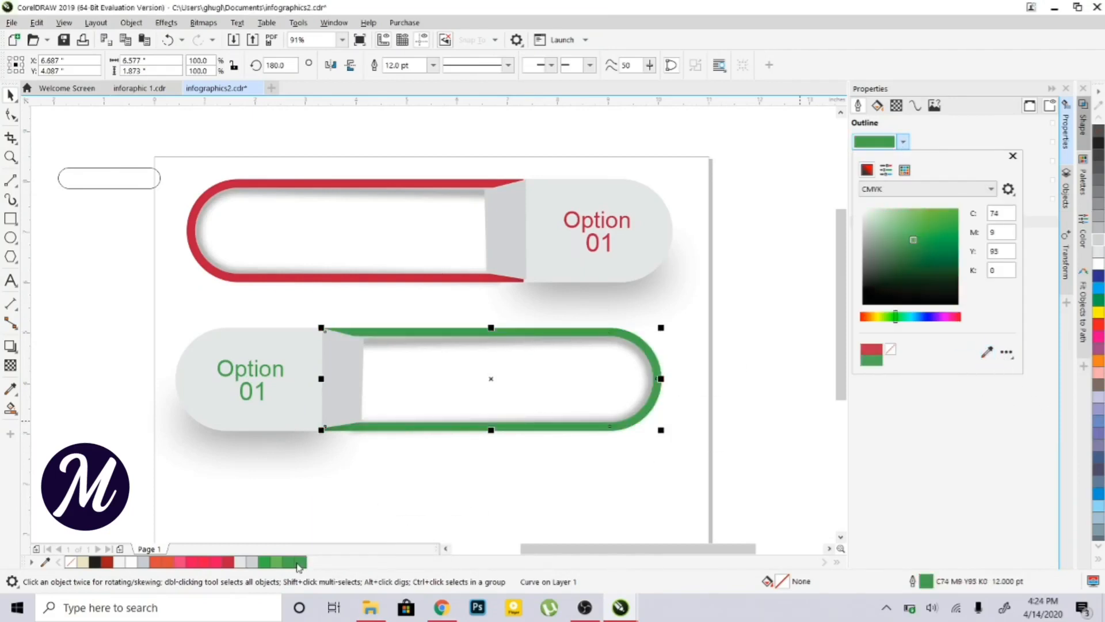
click(407, 494)
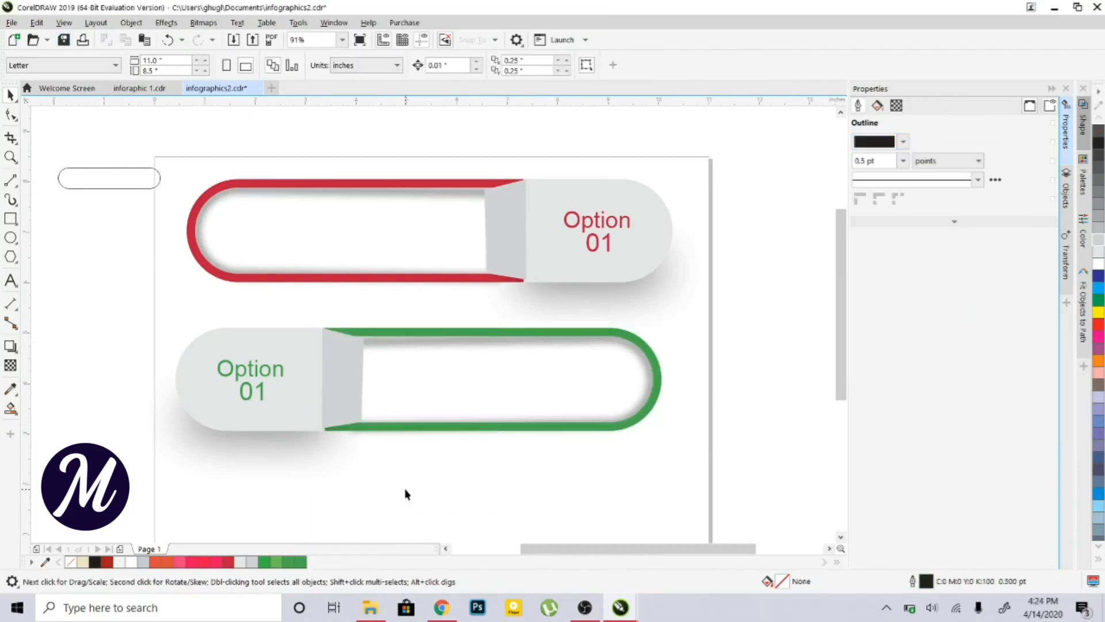
Scale the red and green banners together about their center to about 8.286 × 4.044 in
scroll(266, 365, down, 1)
drag(122, 259, 720, 415)
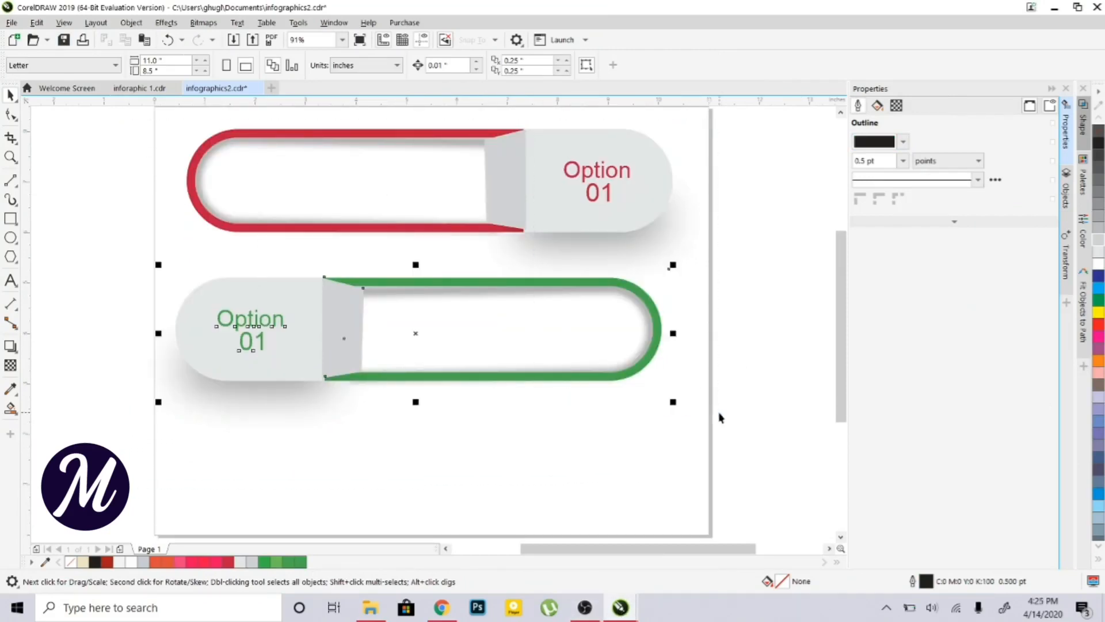
mouse_move(103, 113)
mouse_down()
mouse_move(334, 305)
mouse_move(737, 406)
mouse_up()
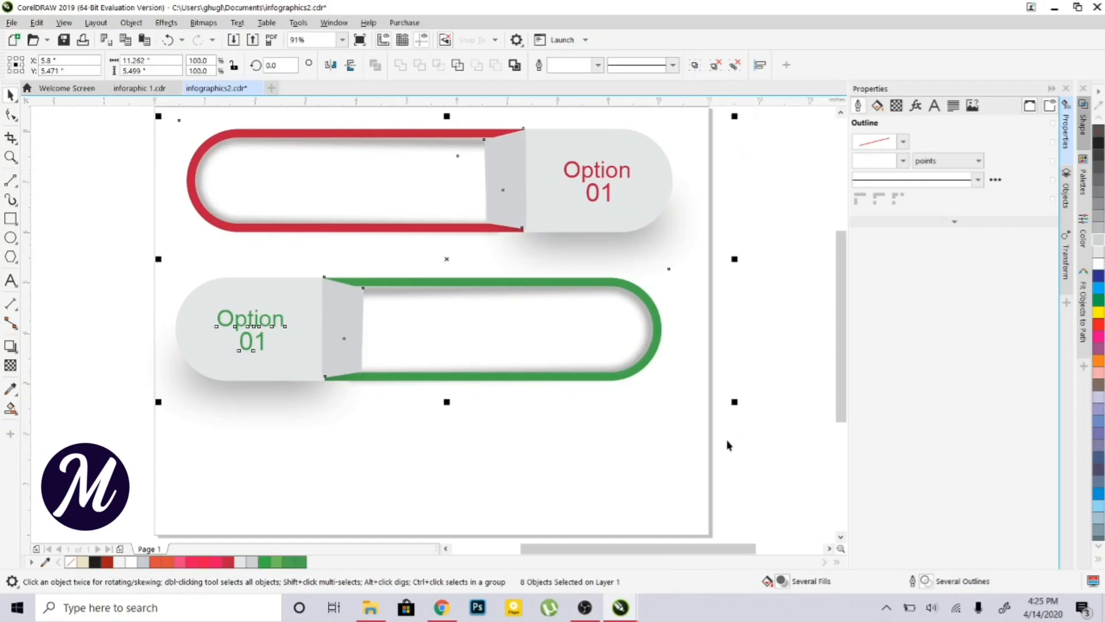
drag(734, 402, 659, 365)
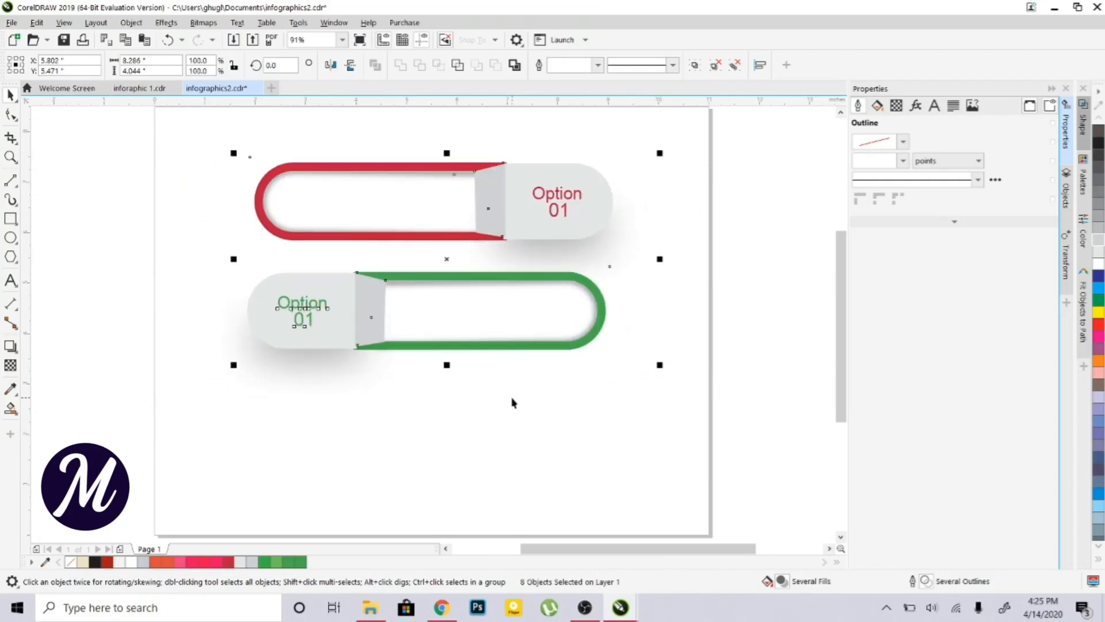
Duplicate the red and green banners and place the copies below the originals with a similar gap between rows
key(ctrl+d)
drag(445, 262, 436, 467)
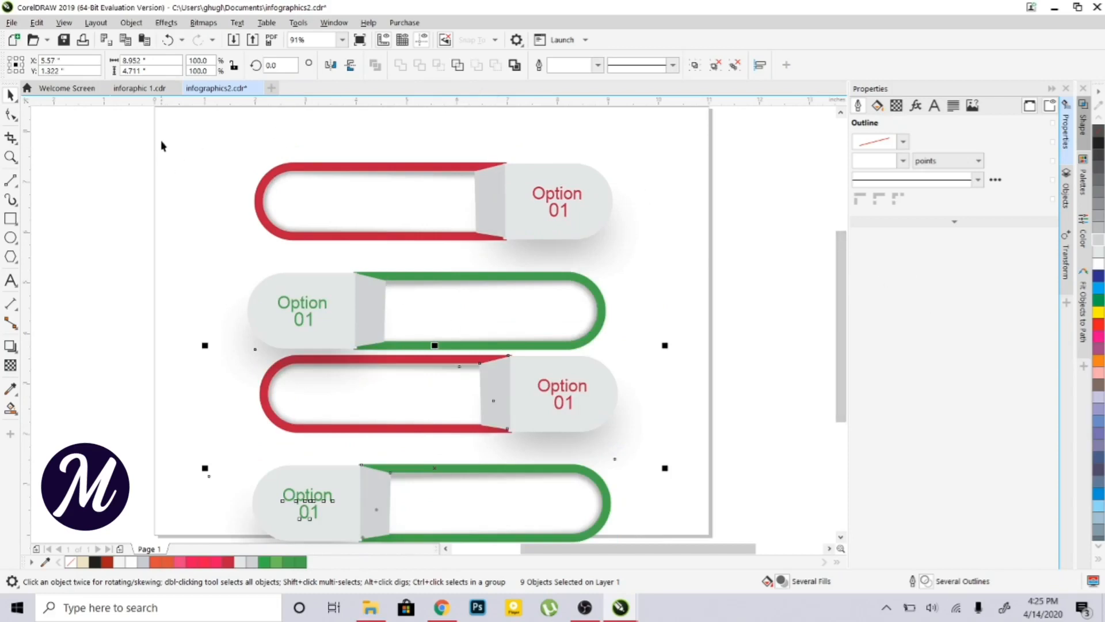
drag(438, 467, 436, 493)
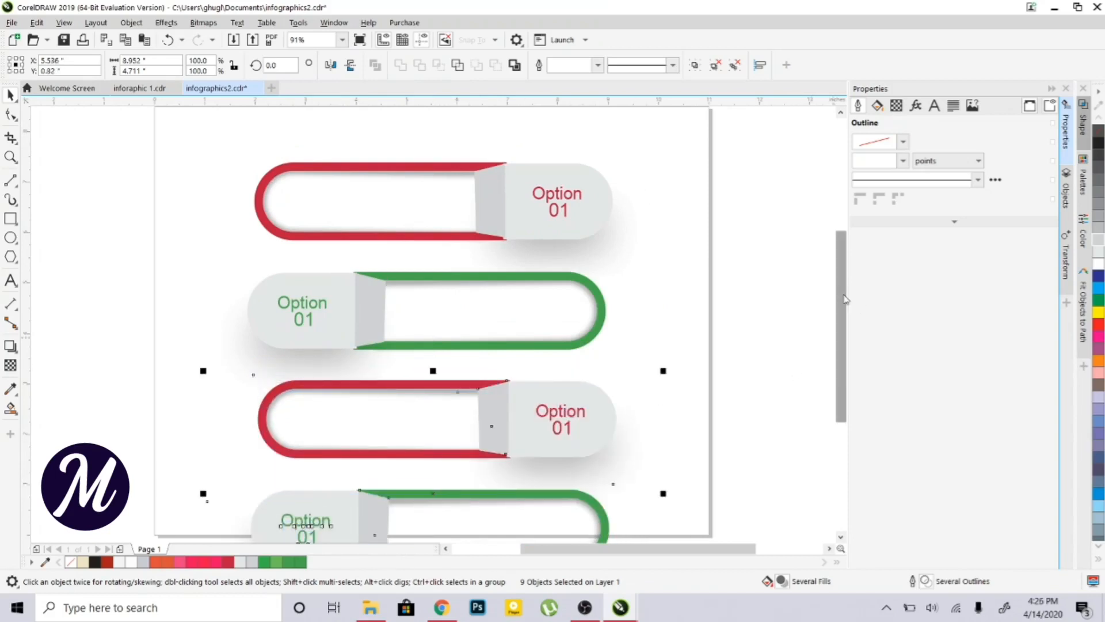
Scale all four banners together to about 7.419 × 7.346 in and move them up so they fit on the page
drag(841, 301, 841, 314)
drag(167, 116, 678, 477)
drag(843, 408, 812, 409)
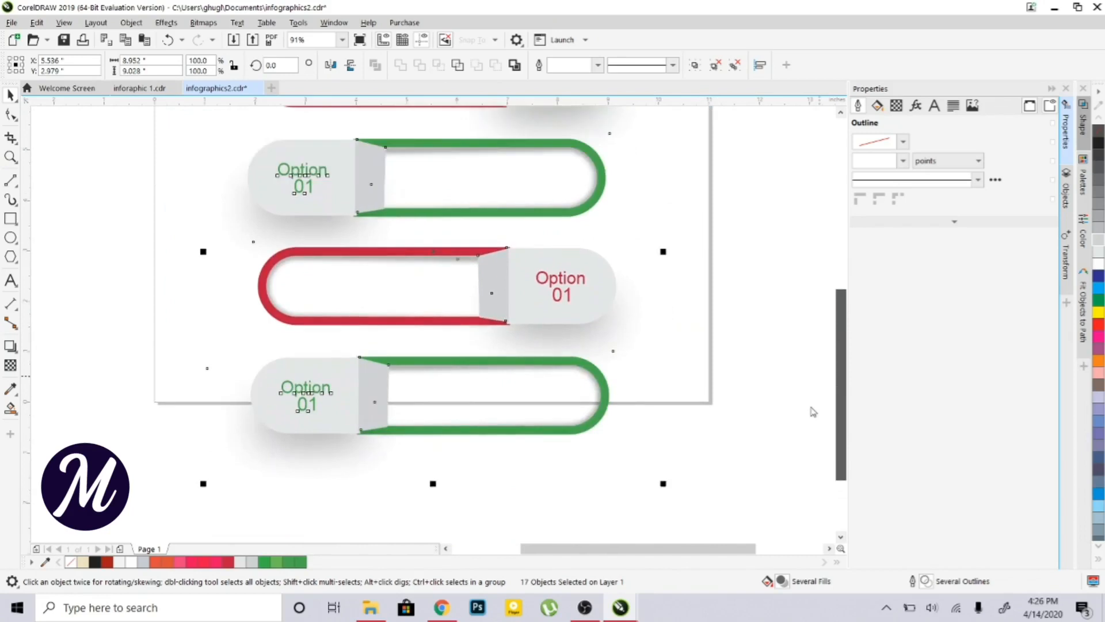
drag(664, 486, 640, 442)
drag(840, 367, 829, 313)
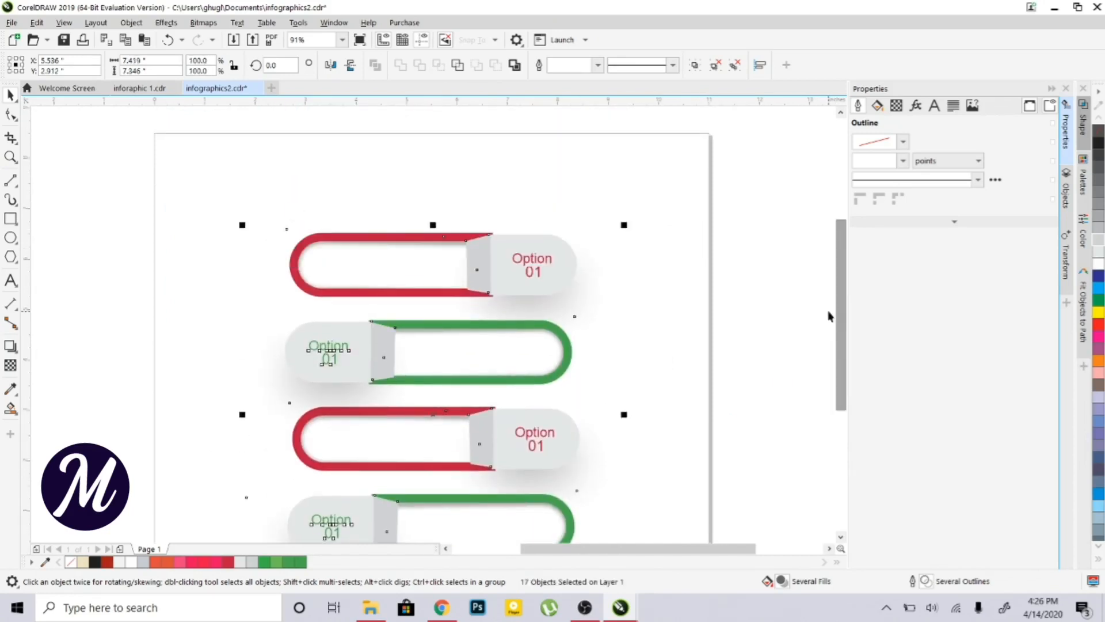
drag(430, 406, 427, 334)
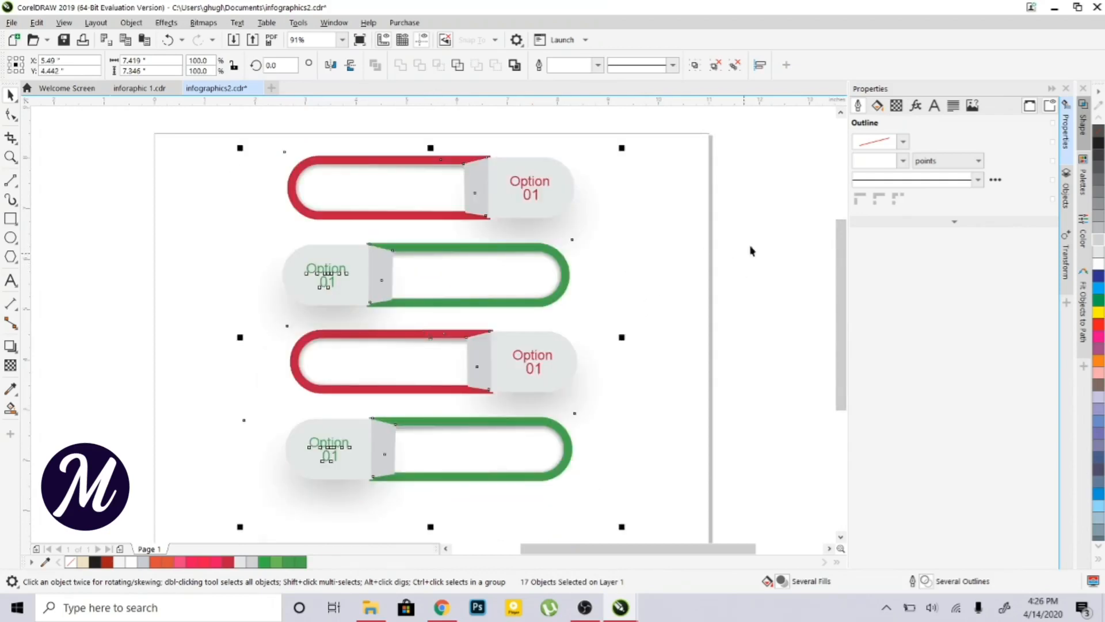
click(180, 215)
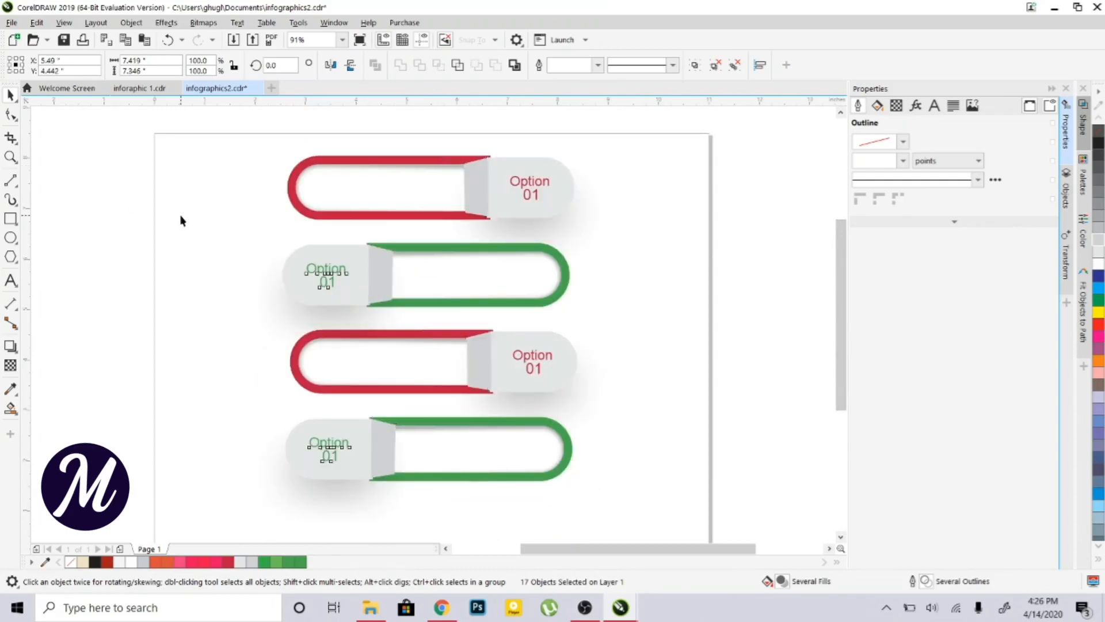
Change the number text on the second banner's end piece to 02
click(533, 357)
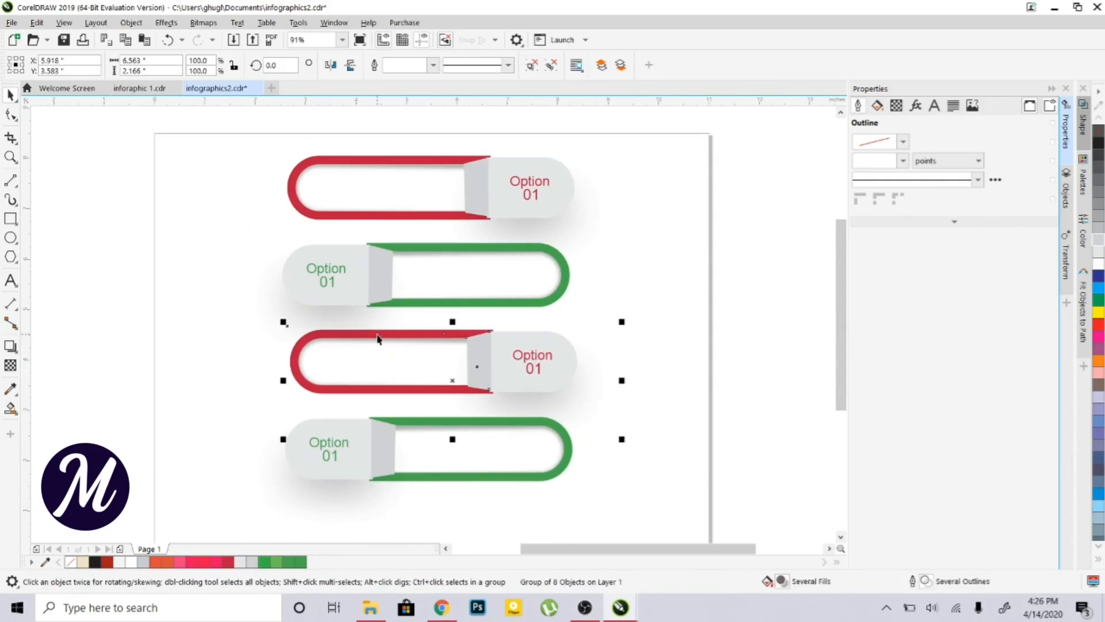
ctrl+click(327, 282)
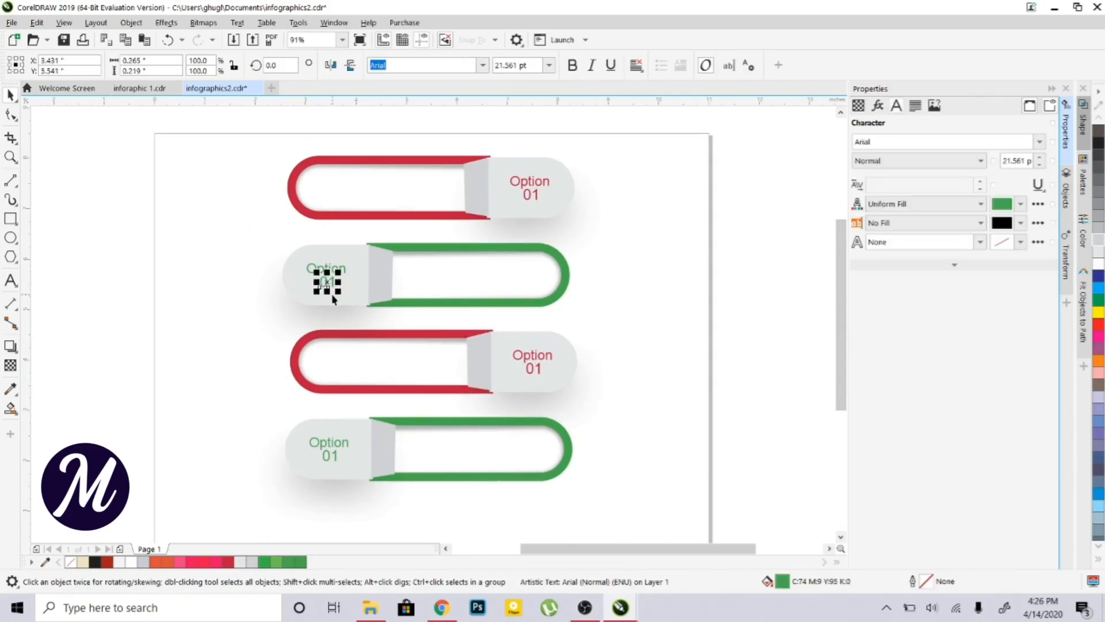
click(10, 280)
key(BackSpace)
text(2)
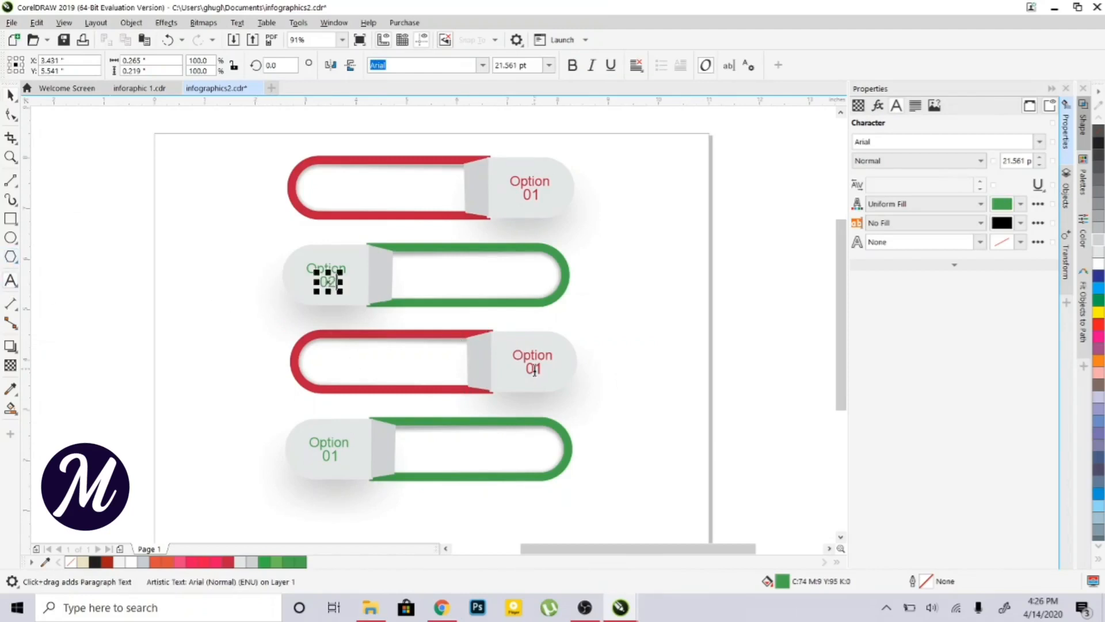
Change the number text on the third banner to 03 and on the fourth banner to 04
click(534, 368)
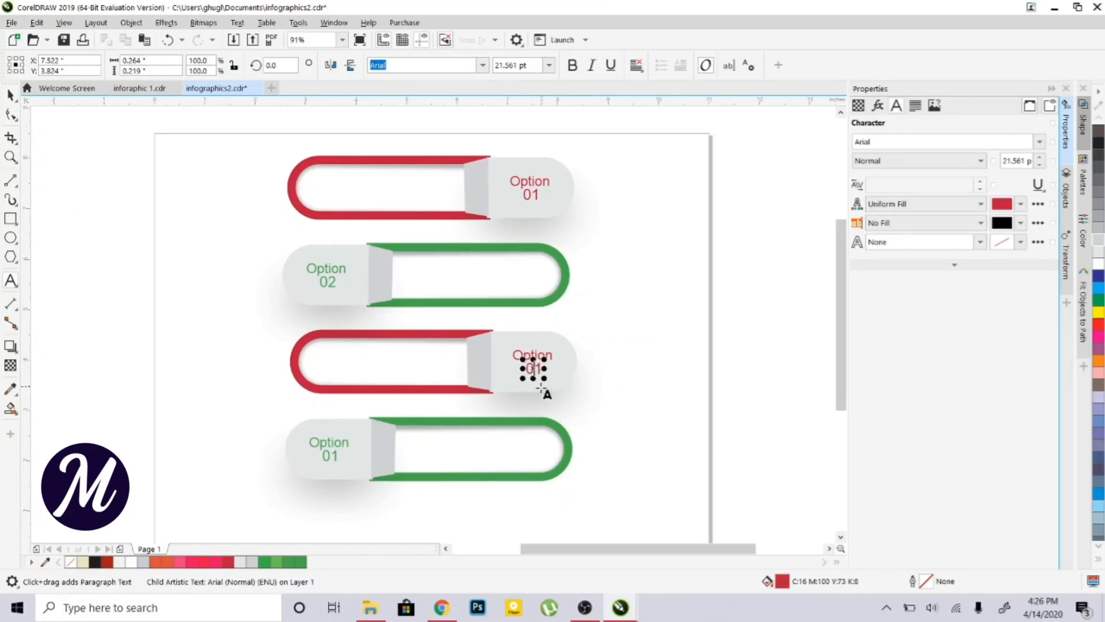
click(535, 392)
text(3)
click(336, 457)
click(340, 458)
key(BackSpace)
text(4)
key(Escape)
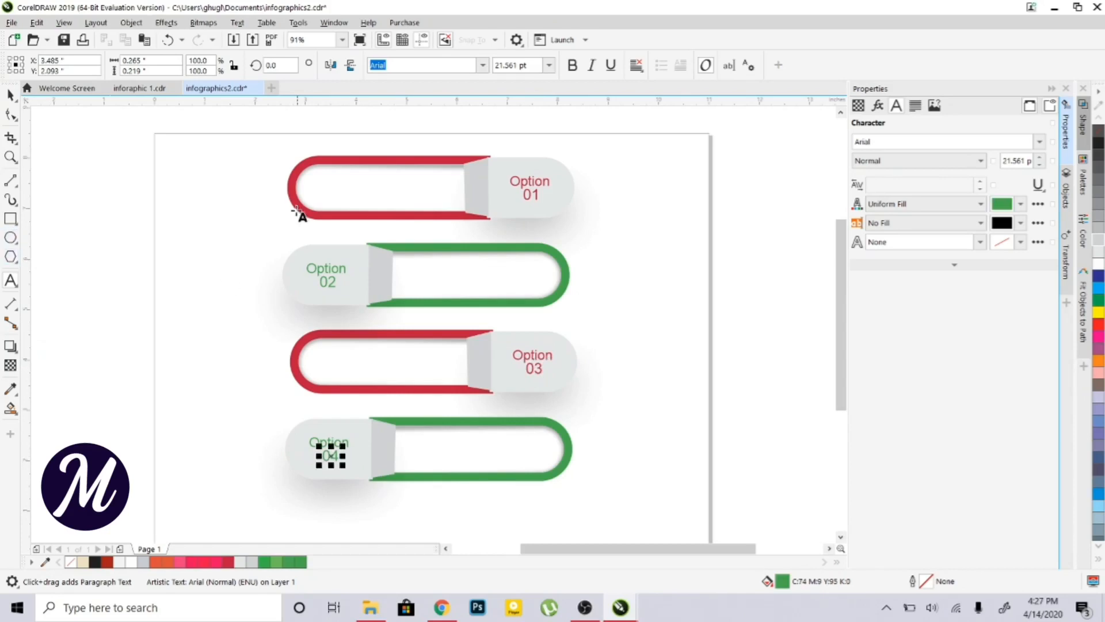
Add the text Data A in 24 pt Arial inside the first banner, shifted toward its rounded red end
click(347, 182)
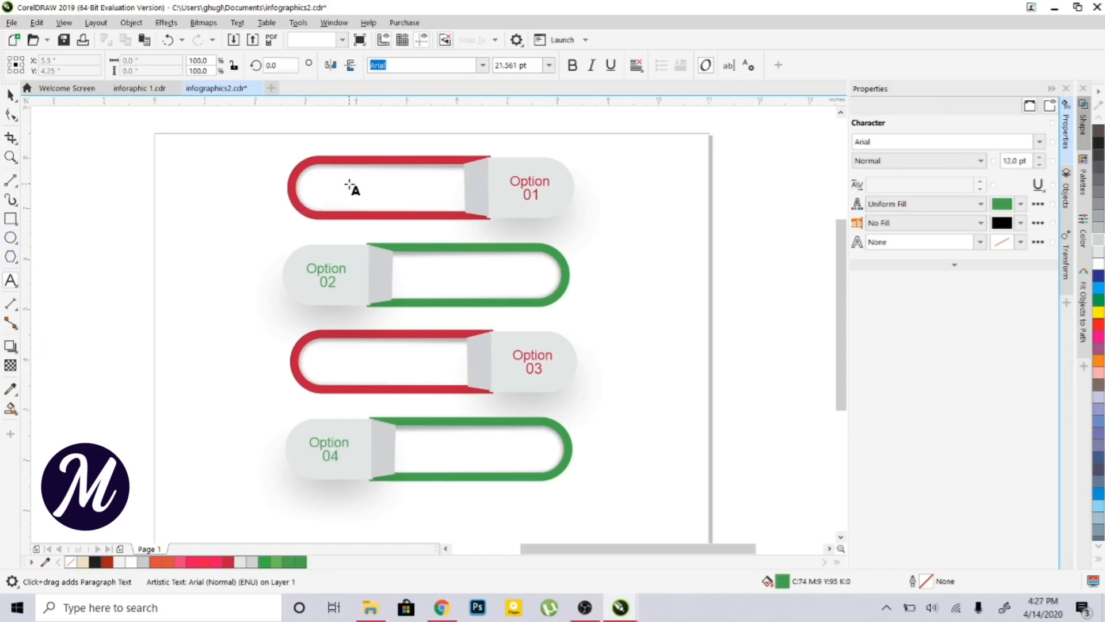
text(Da)
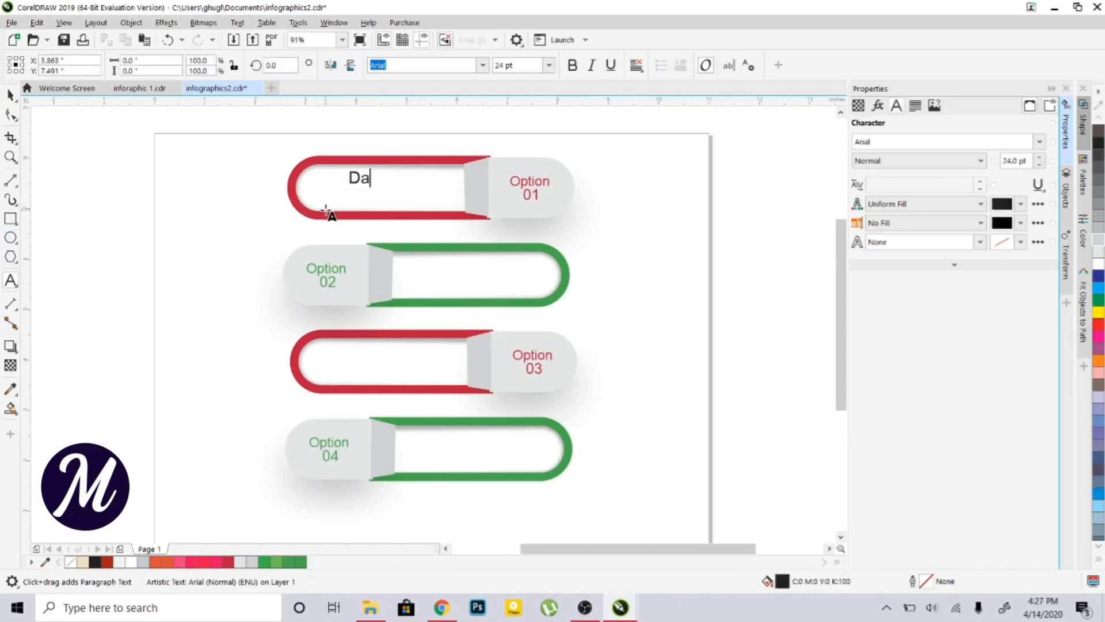
text(ta A)
click(9, 96)
drag(367, 187, 348, 191)
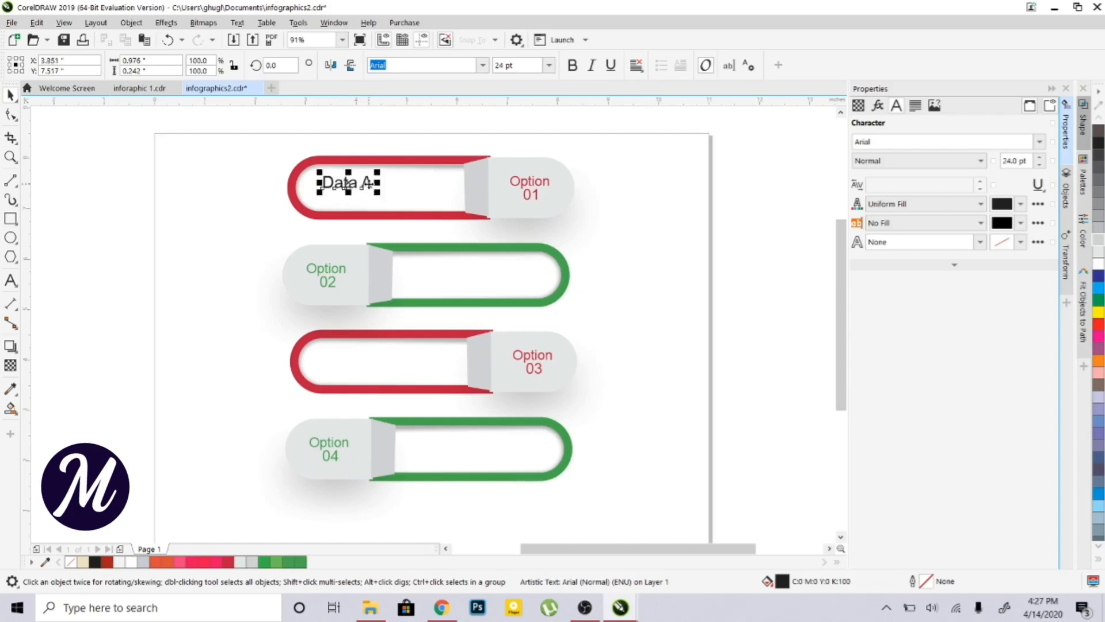
click(11, 280)
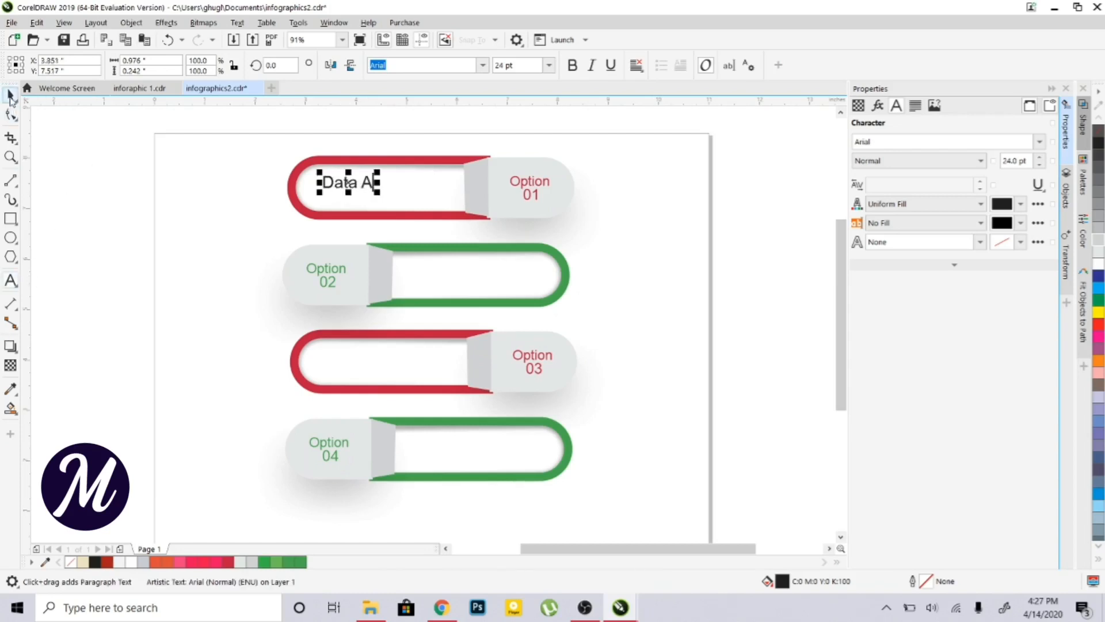
click(11, 97)
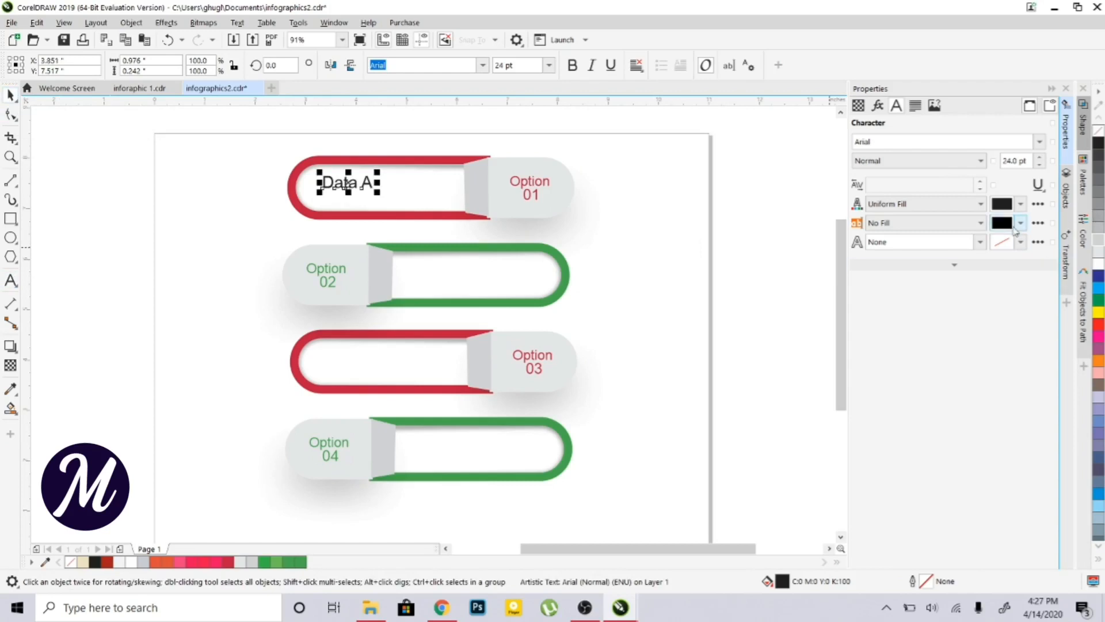
Recolor the Data A text red, C16 M100 Y73 K8, sampled from the first banner's frame
click(1021, 204)
click(1069, 413)
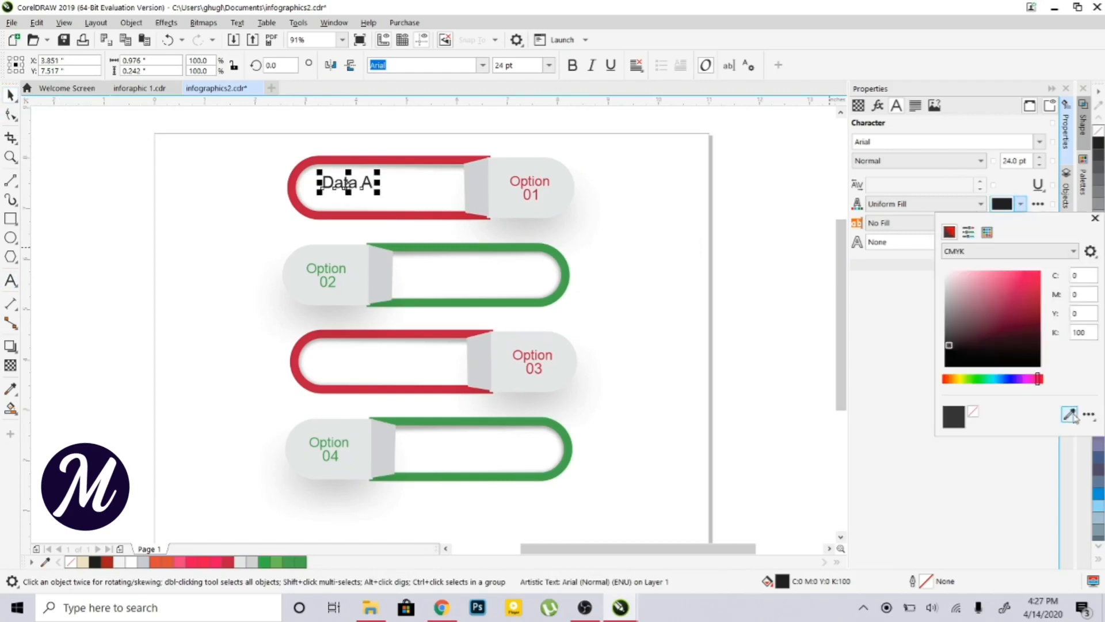
click(426, 154)
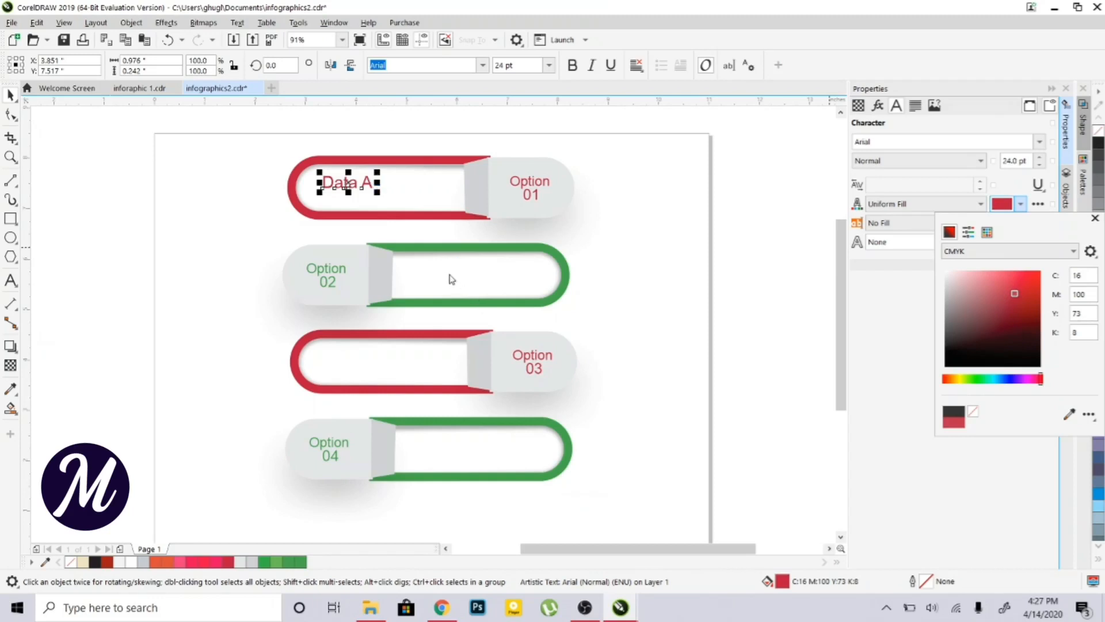
Copy the Data A text into the second banner and change the copy to Data B
click(348, 184)
click(8, 94)
click(259, 220)
drag(347, 183, 443, 277)
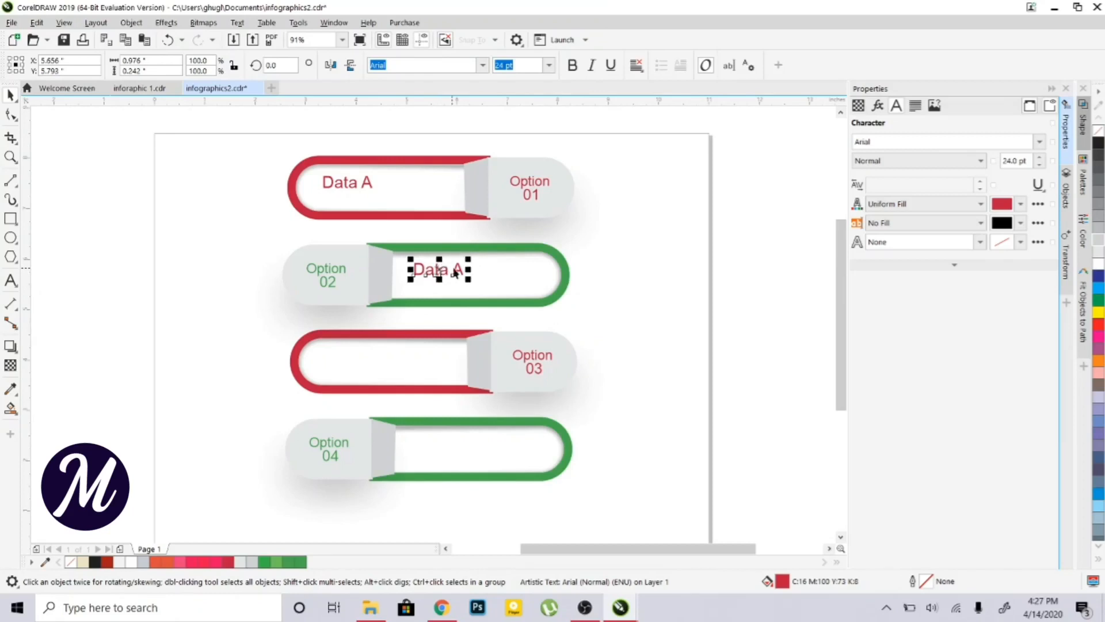
click(11, 282)
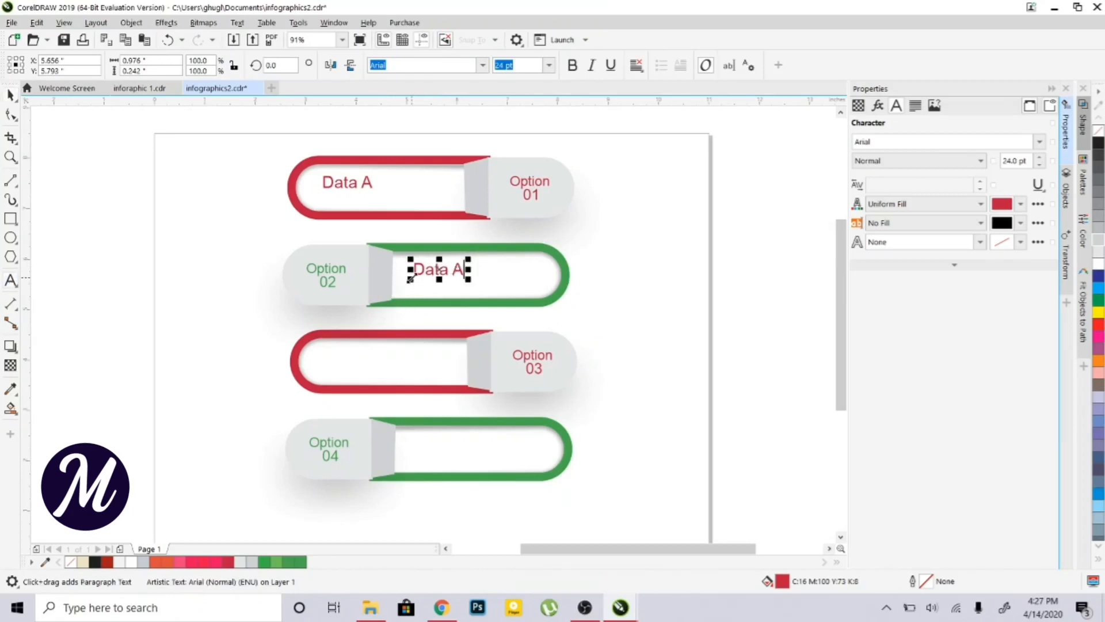
key(BackSpace)
text(B)
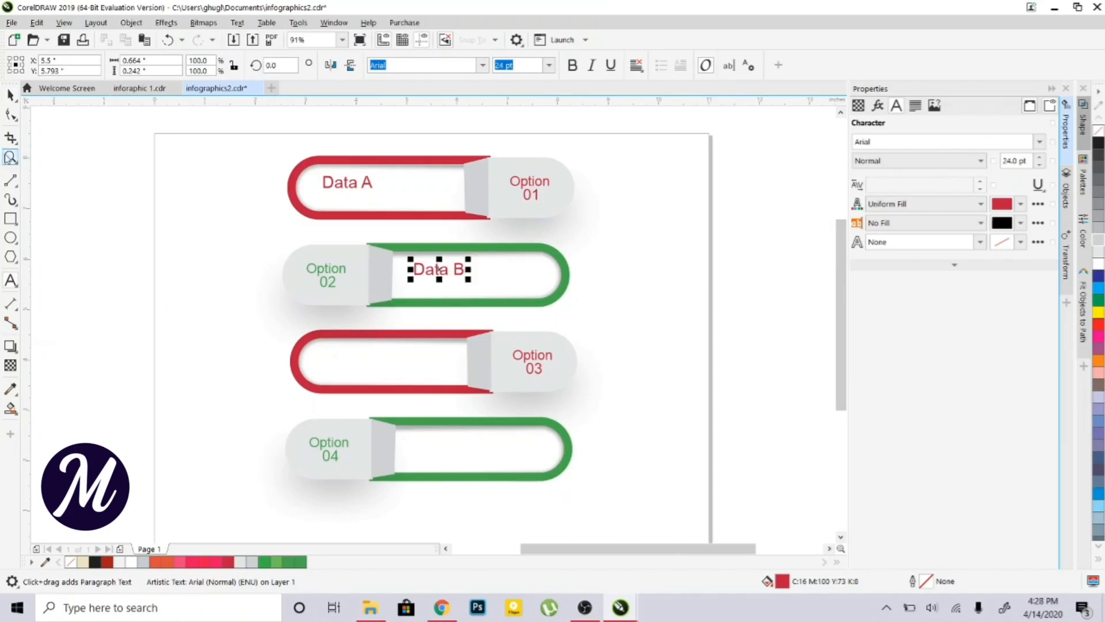
Recolor the Data B text green, C74 M9 Y95 K0, sampled from the second banner's frame
click(10, 95)
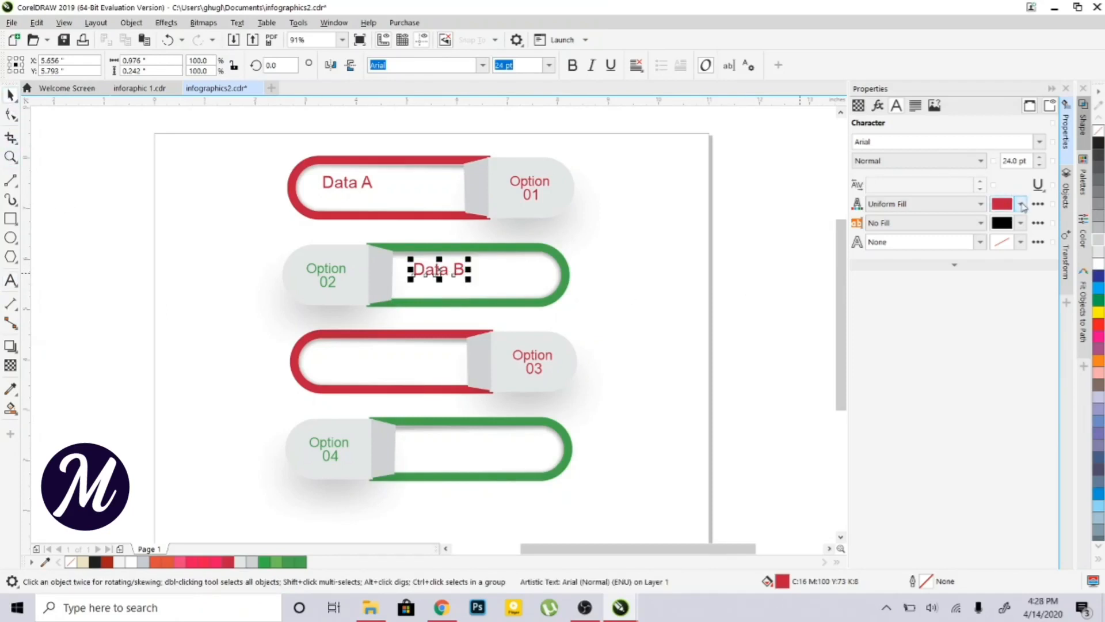
click(1020, 205)
click(1066, 418)
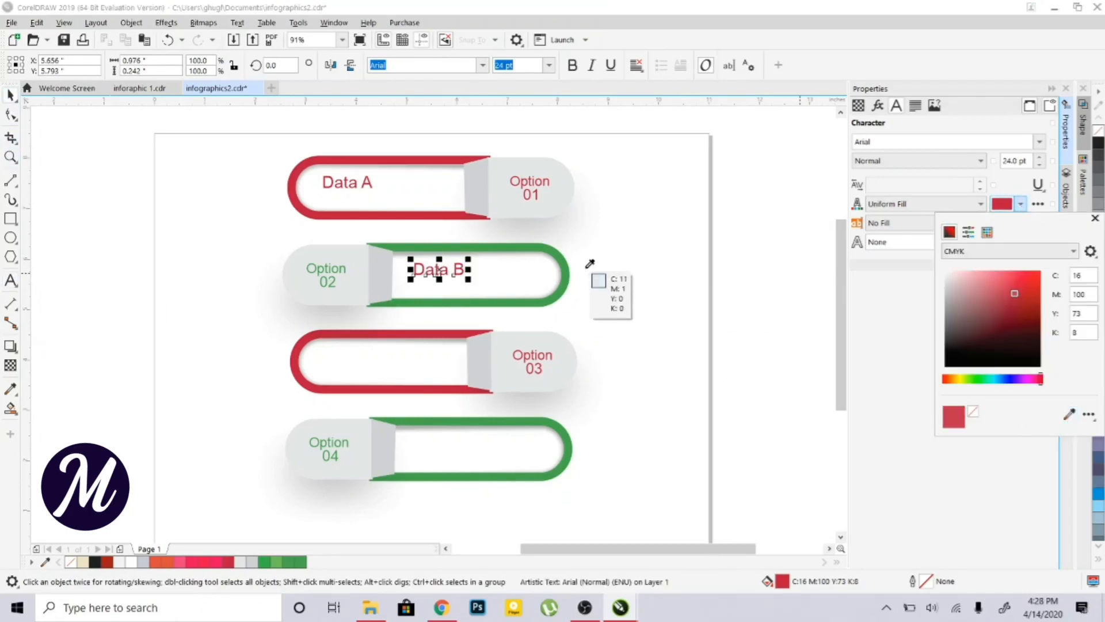
click(565, 266)
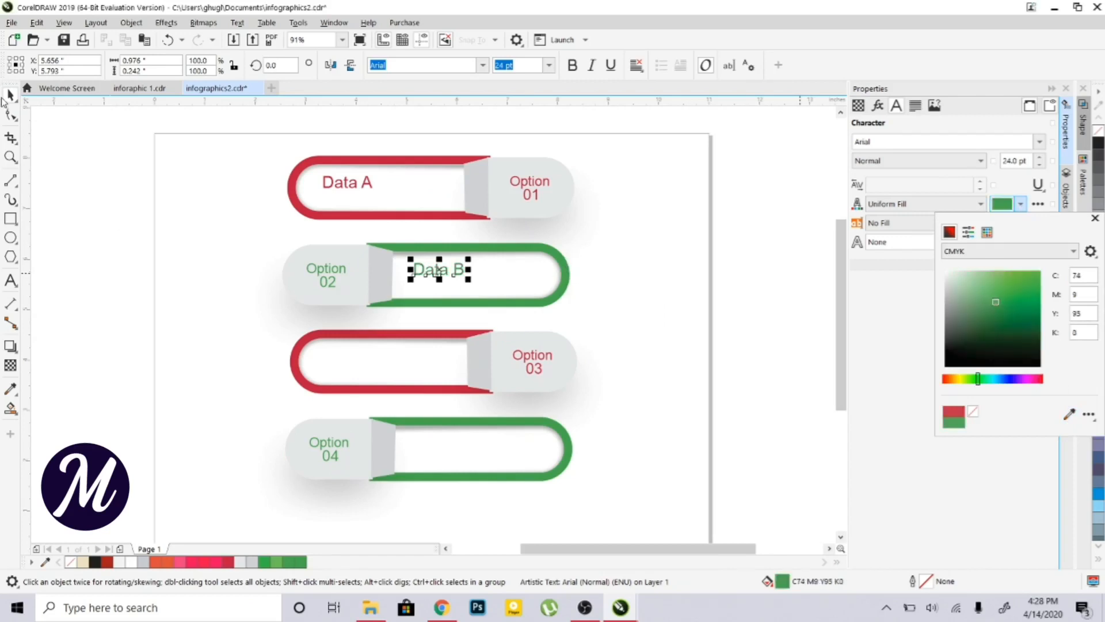
click(192, 175)
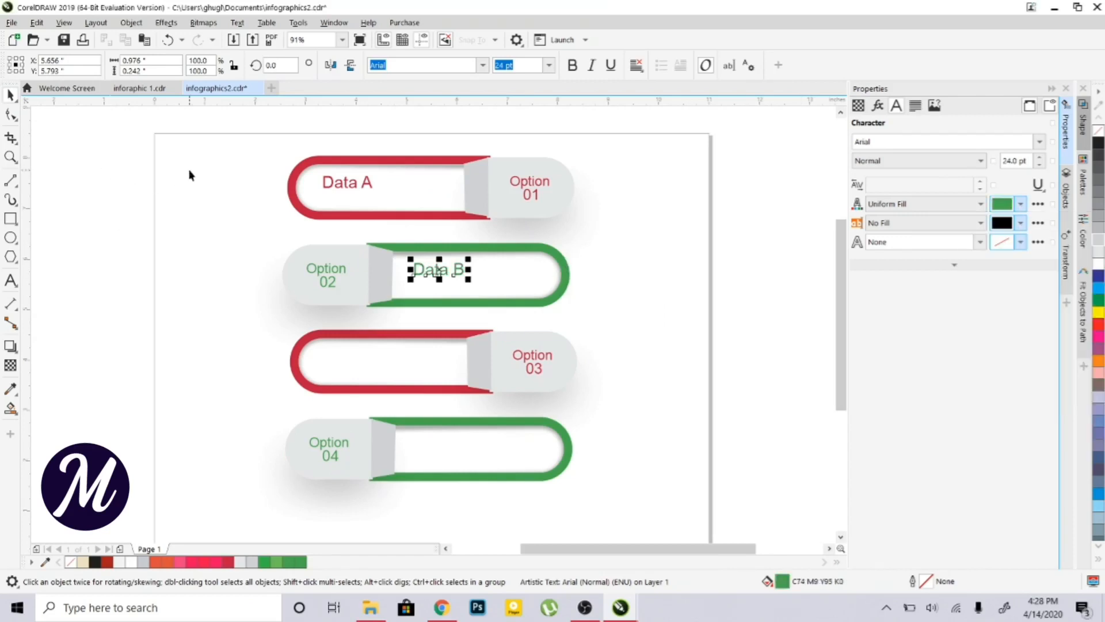
click(671, 306)
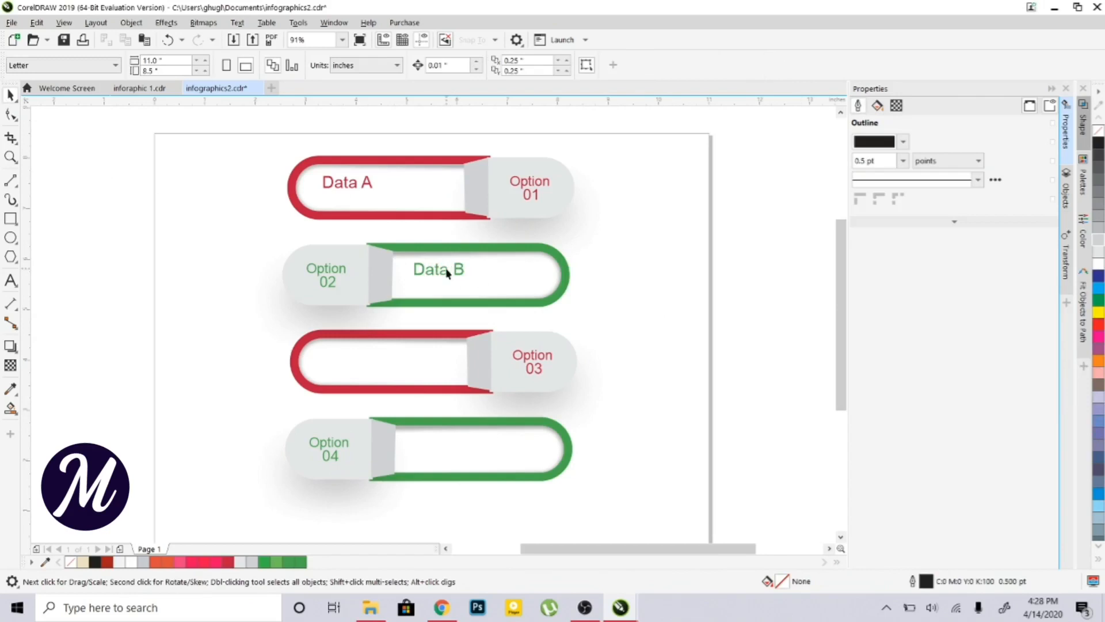
Place copies of the Data B text inside the third and fourth banners
click(447, 273)
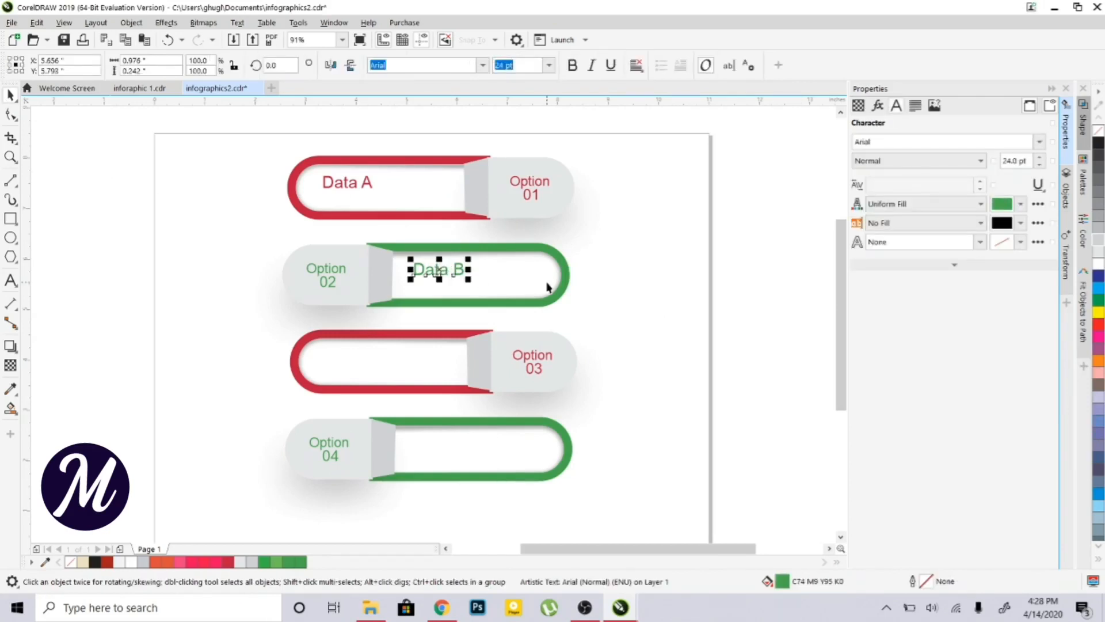
drag(441, 269, 345, 365)
key(ctrl+d)
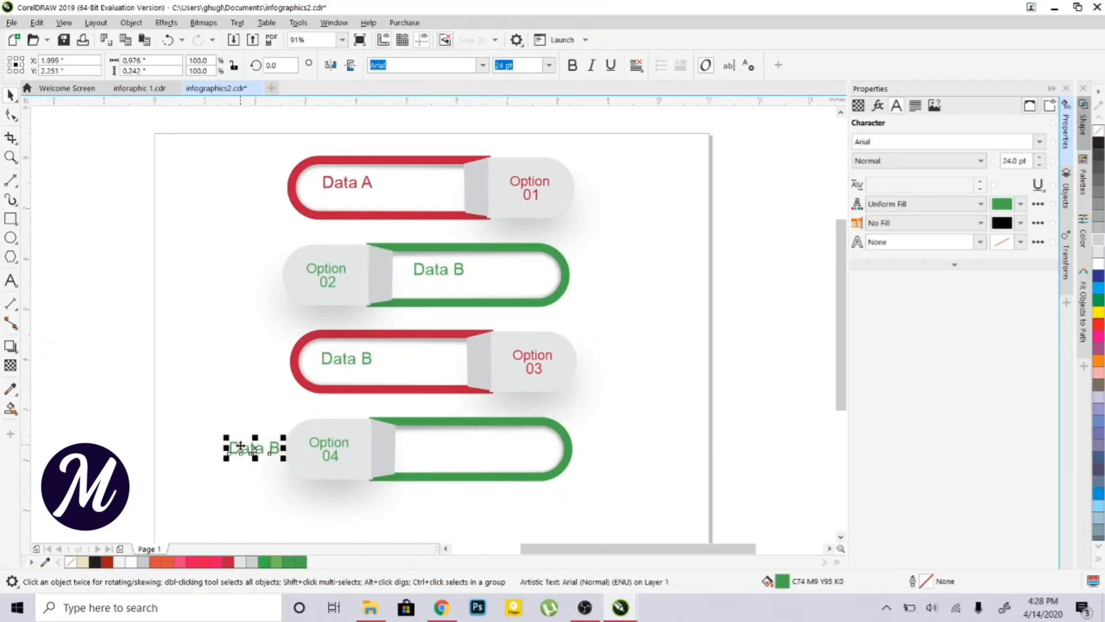
drag(244, 461, 448, 455)
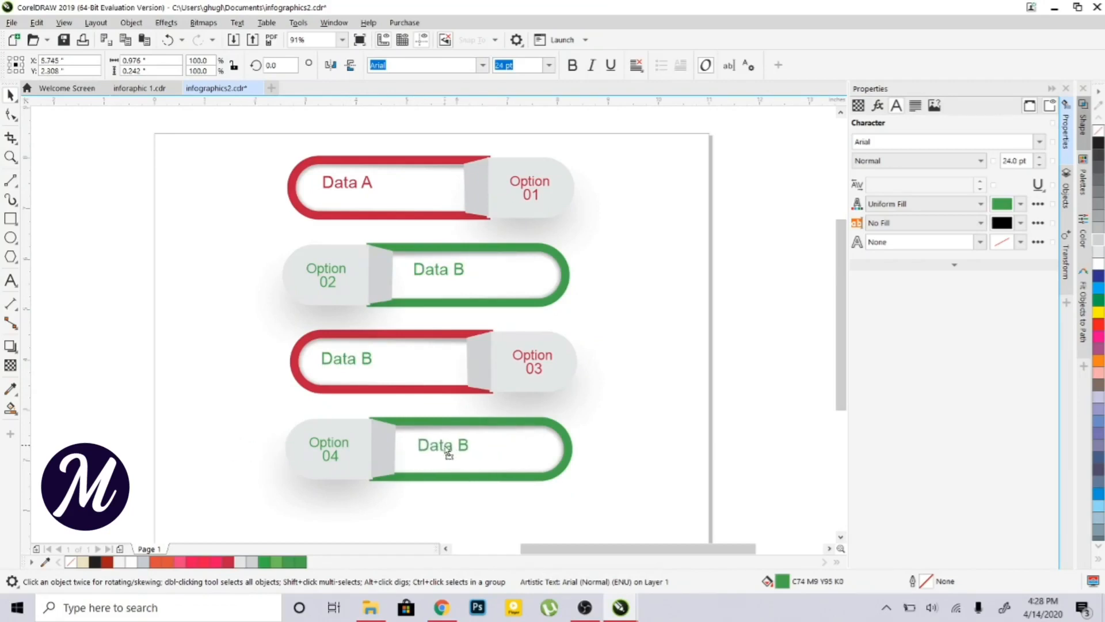
Change the copied text in the third banner to Data C
click(10, 283)
click(368, 359)
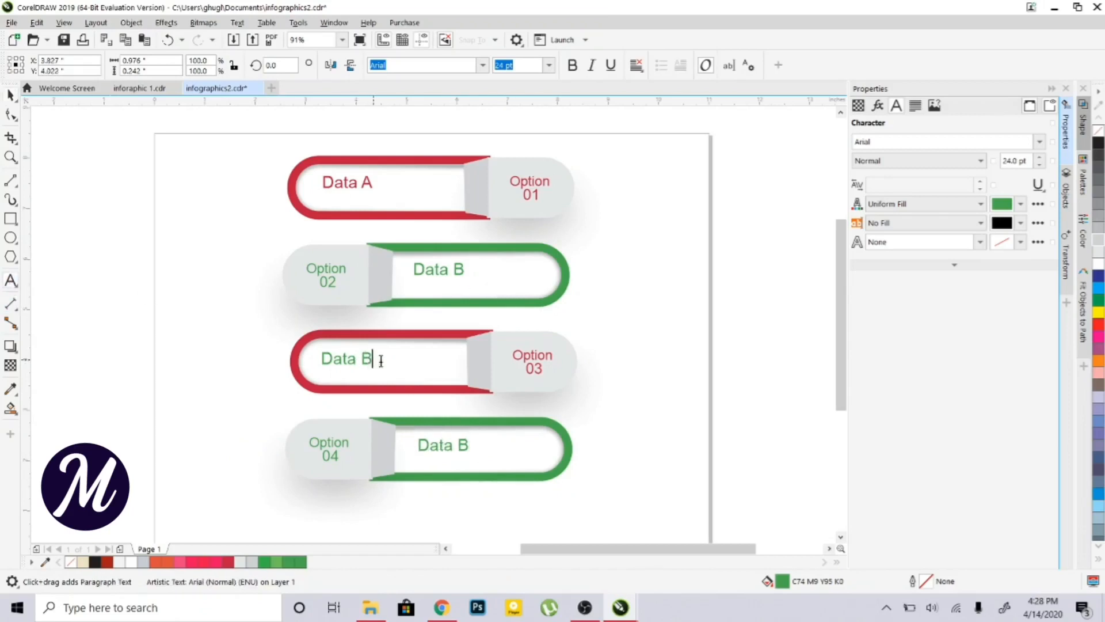
key(BackSpace)
text(c)
key(BackSpace)
text(C)
Change the copied text in the fourth banner to Data D
click(470, 449)
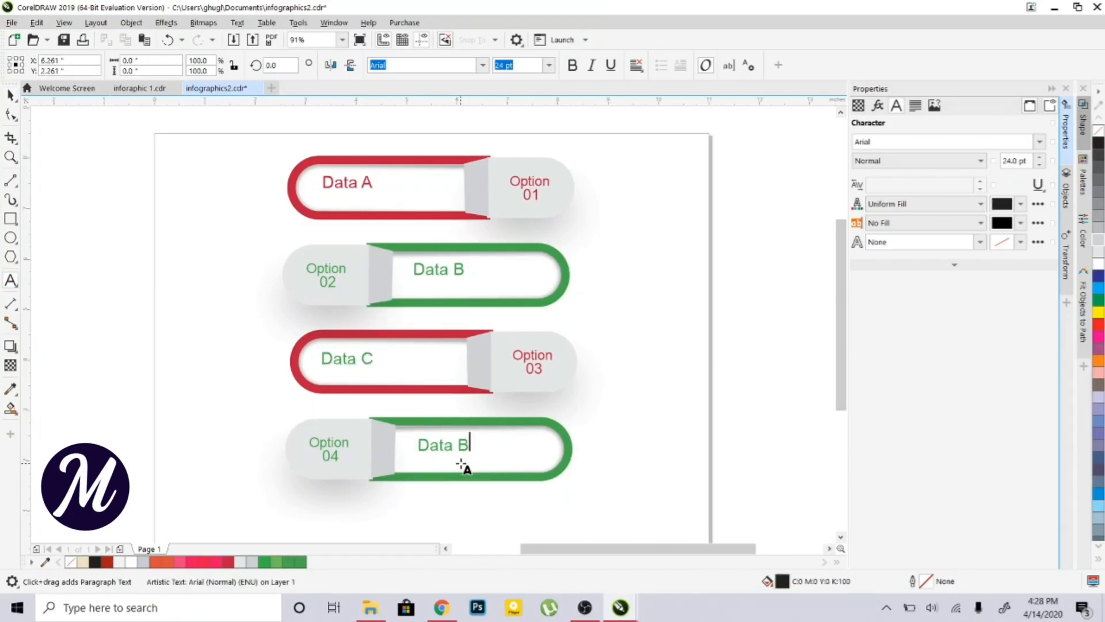
click(464, 450)
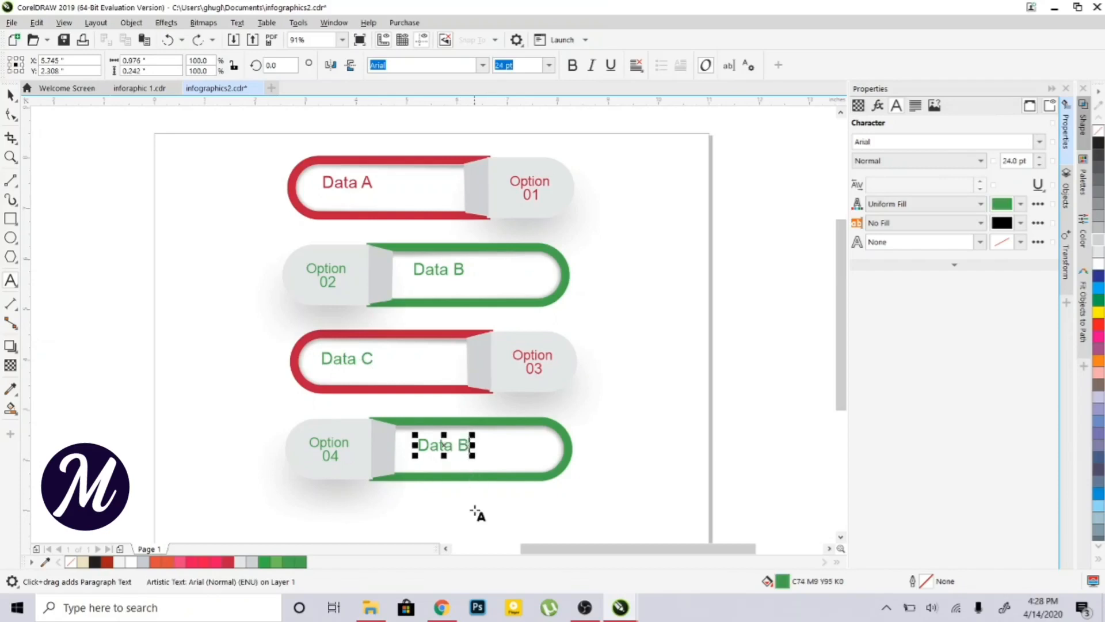
key(BackSpace)
text(D)
click(11, 95)
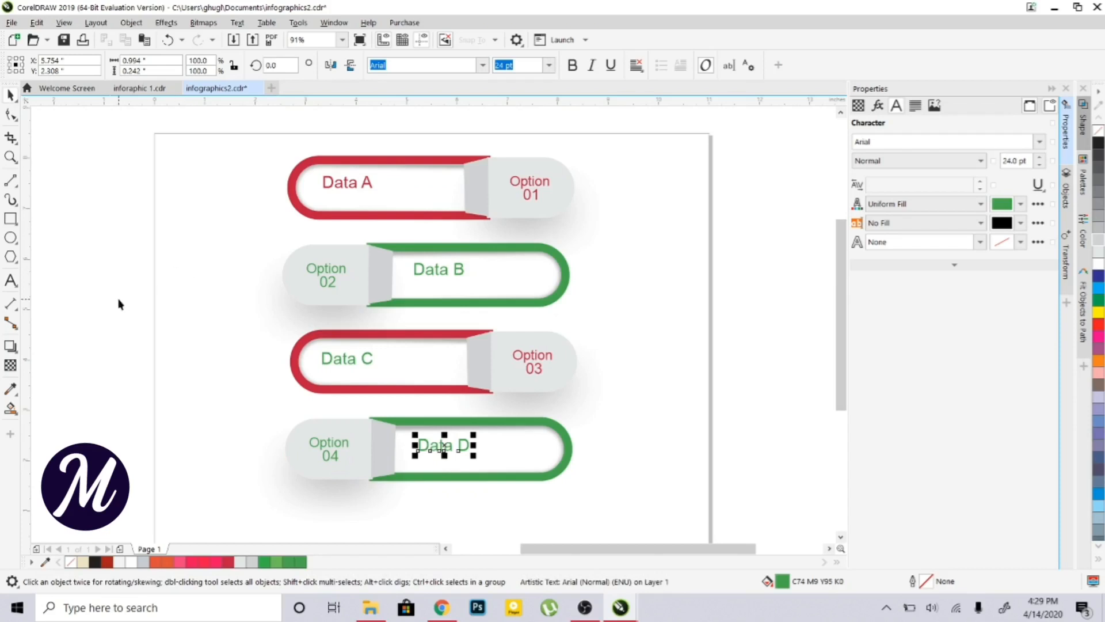
Recolor the Data C text red, C16 M100 Y73 K8, sampled from the third banner's frame
click(355, 362)
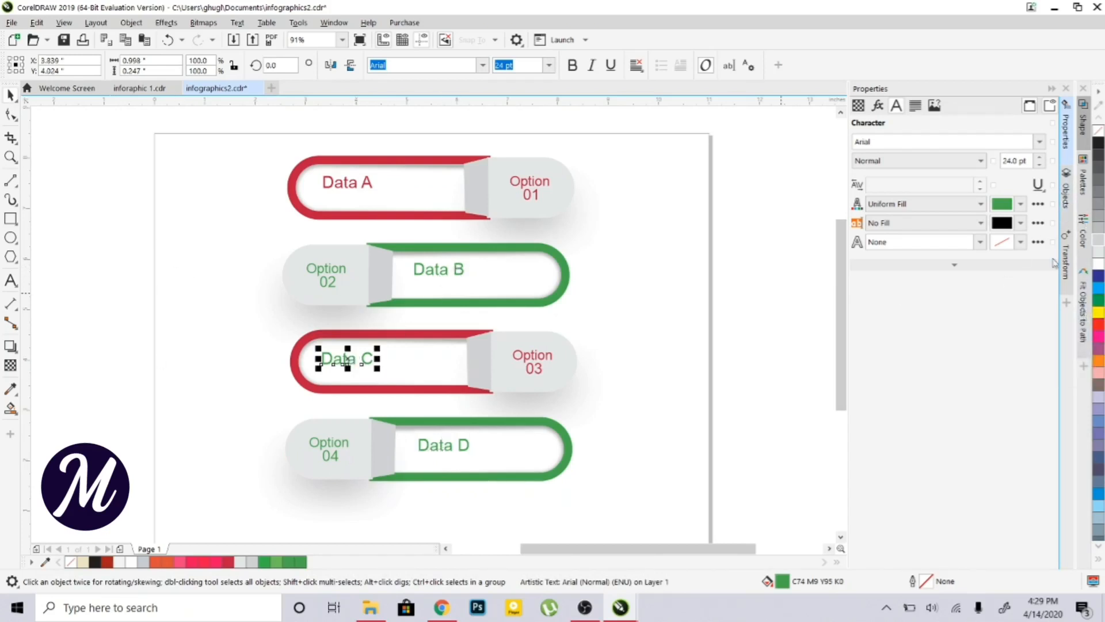
click(1021, 204)
click(1070, 414)
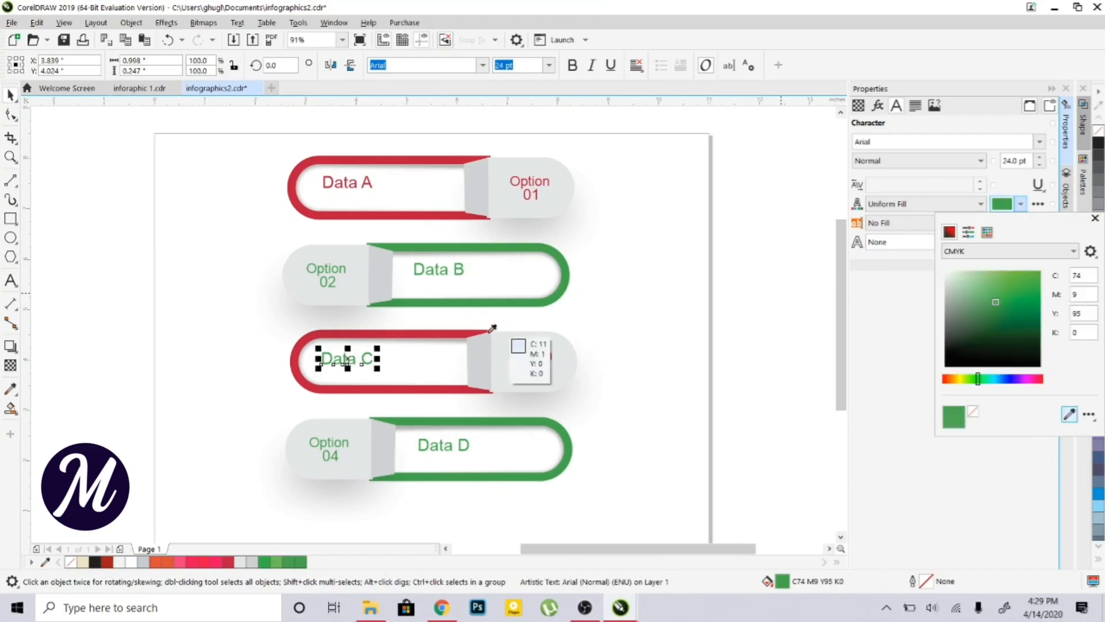
click(424, 333)
click(439, 451)
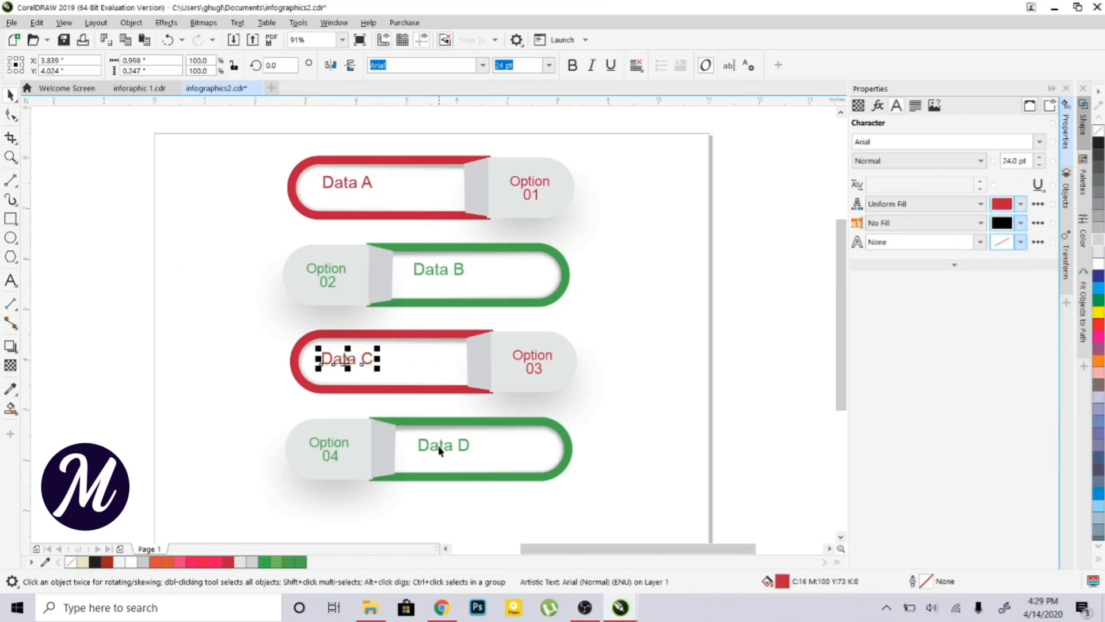
click(439, 450)
click(1021, 205)
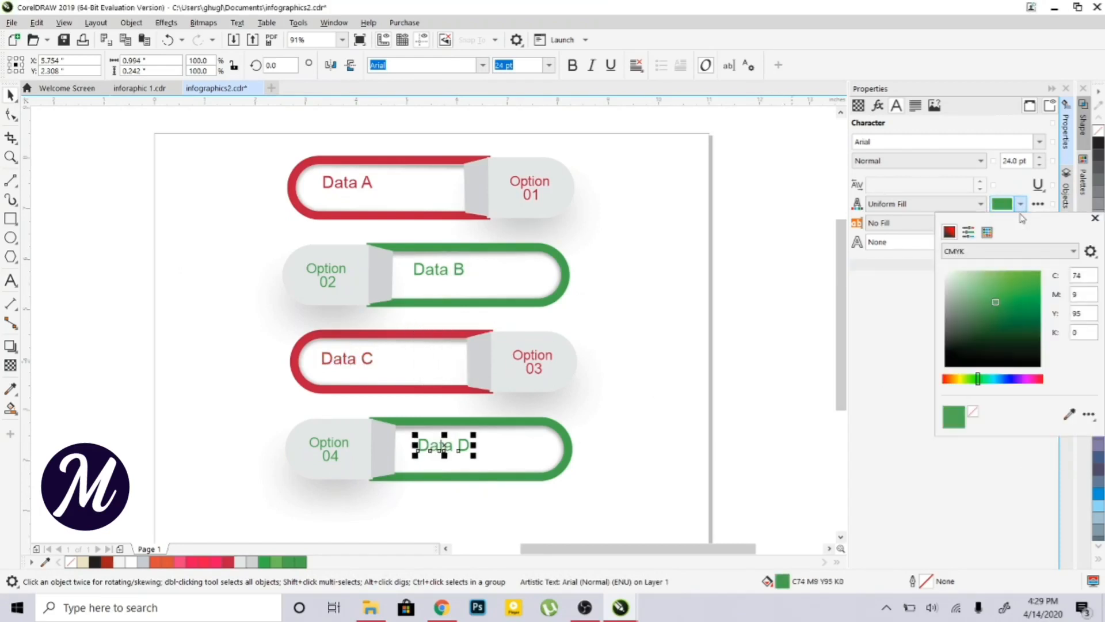
click(14, 98)
click(181, 258)
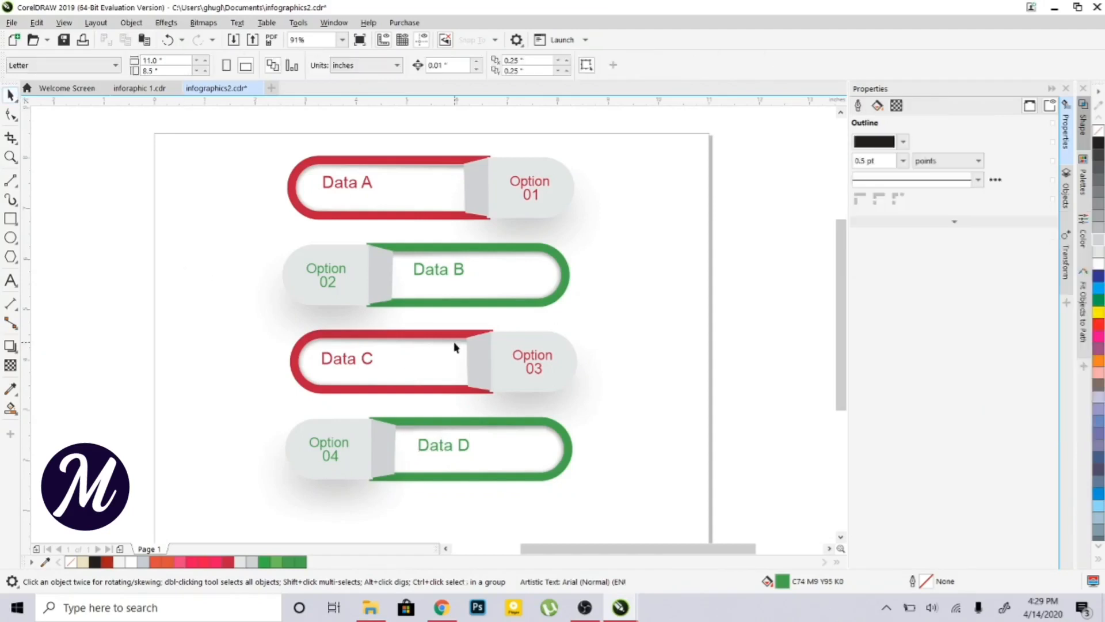
click(424, 339)
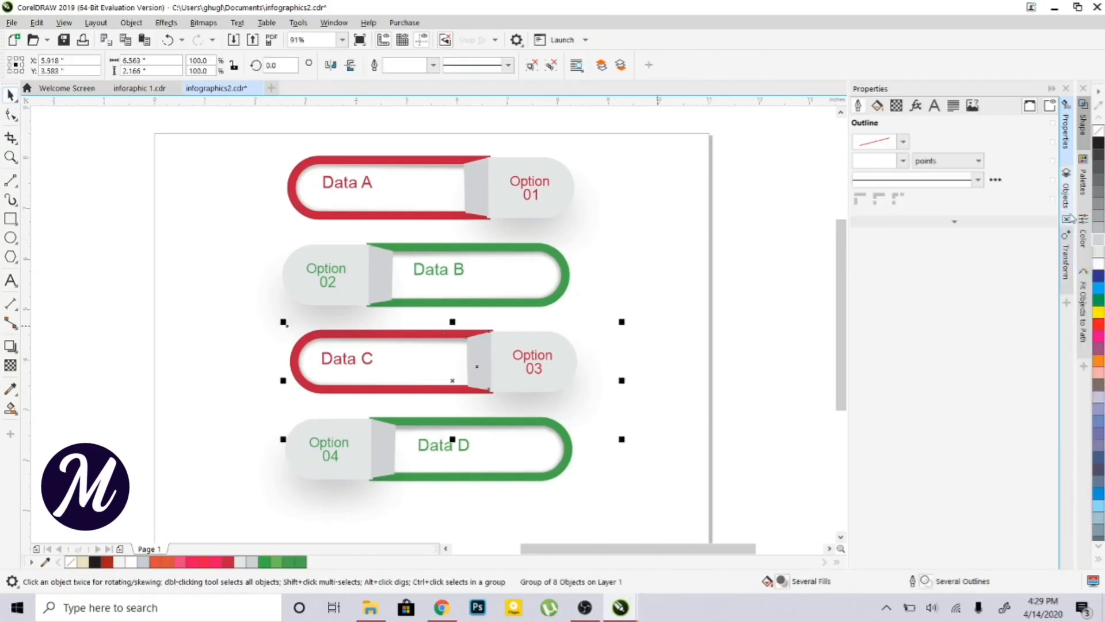
click(1066, 134)
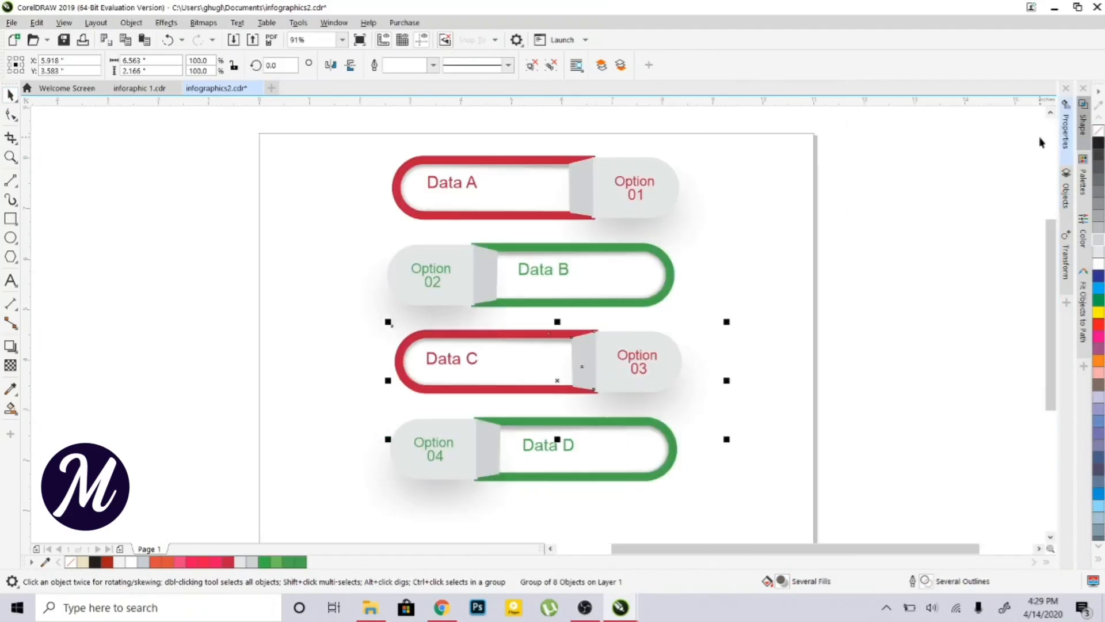
click(1065, 140)
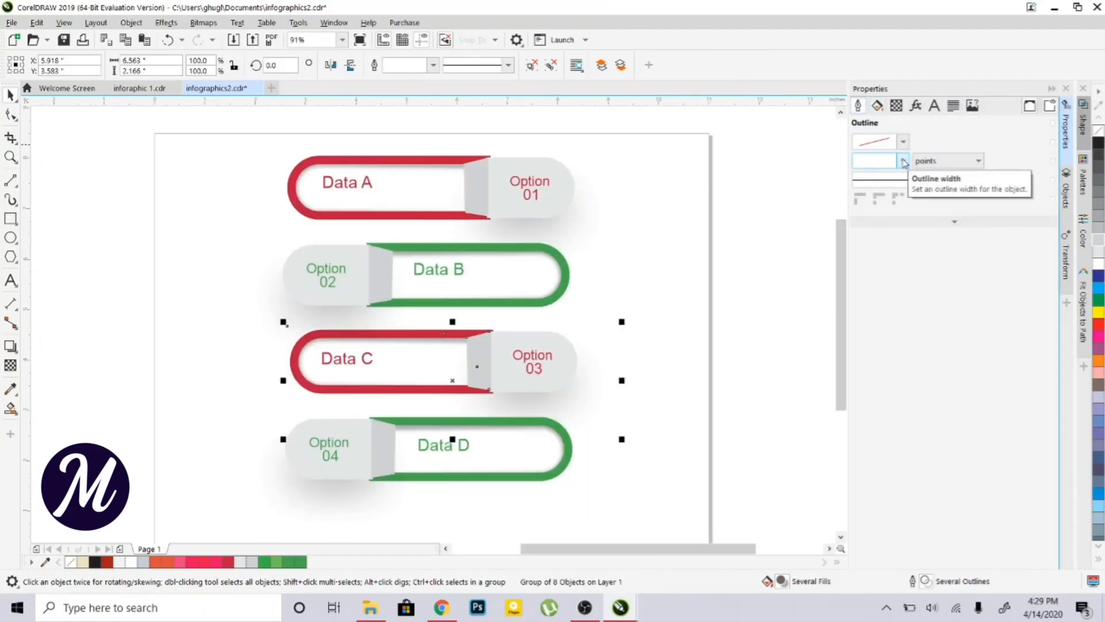
click(902, 161)
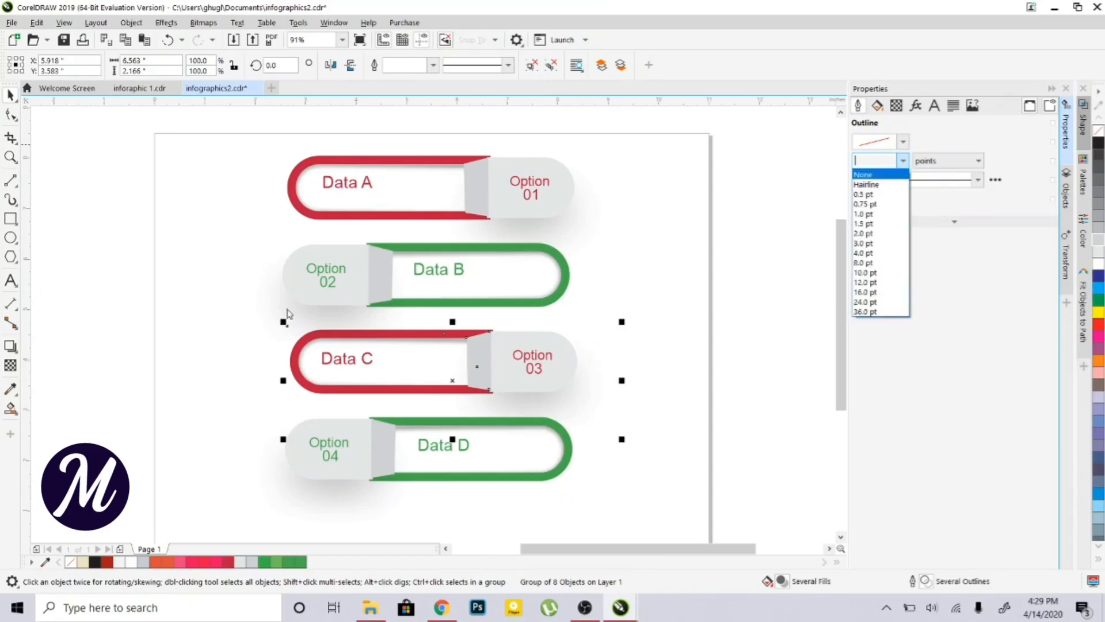
click(273, 346)
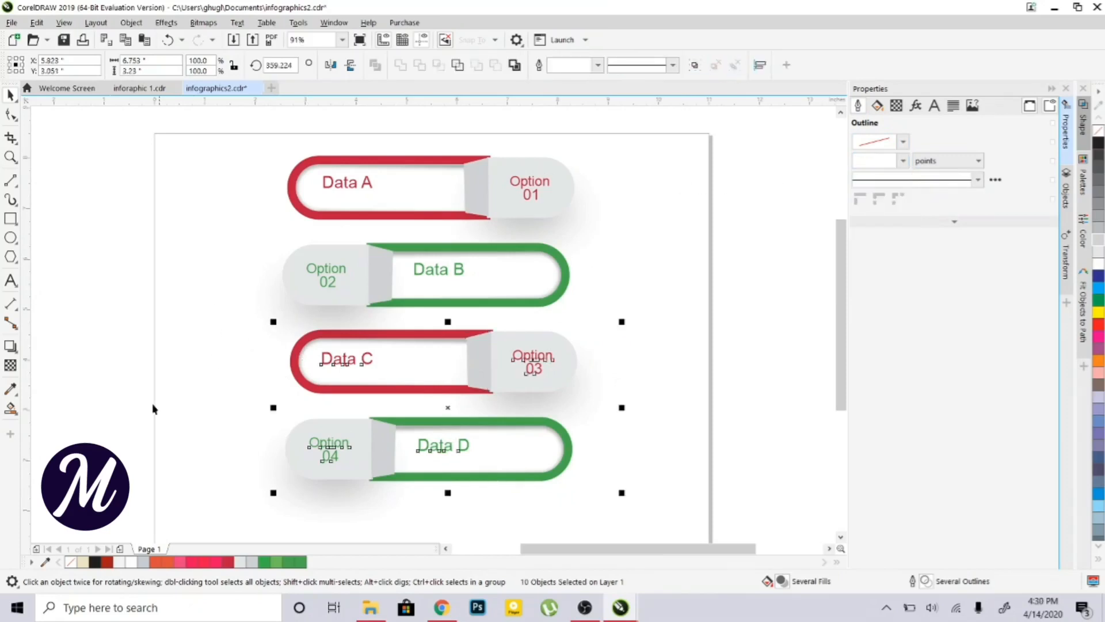
click(256, 361)
click(305, 346)
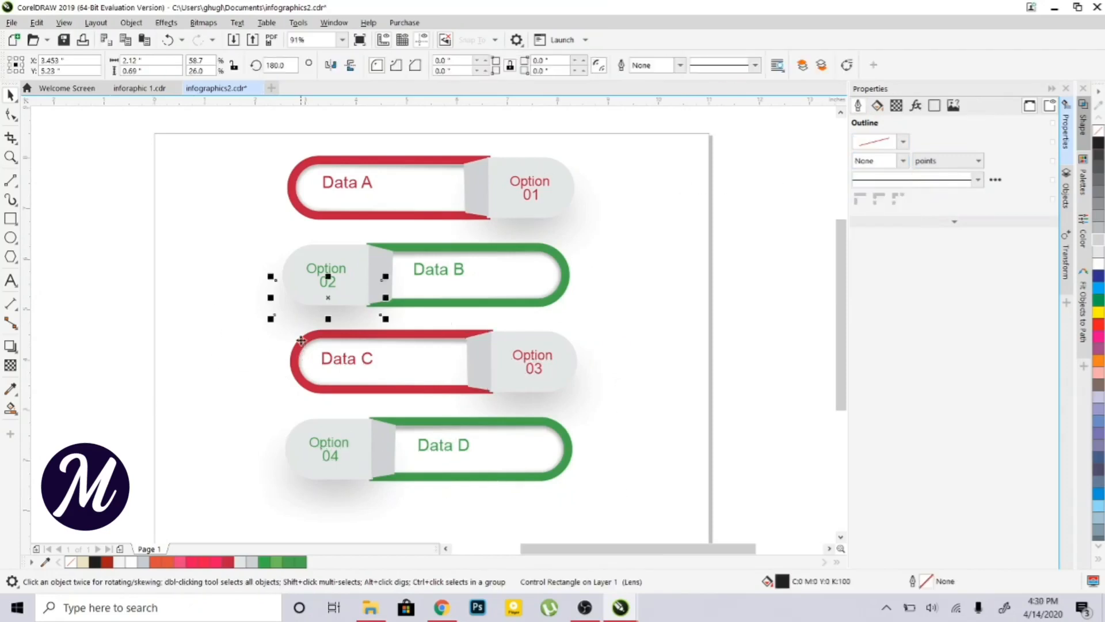
Recolor the third banner's frame outline blue-violet, C82 M85 Y0 K0
click(298, 370)
click(904, 142)
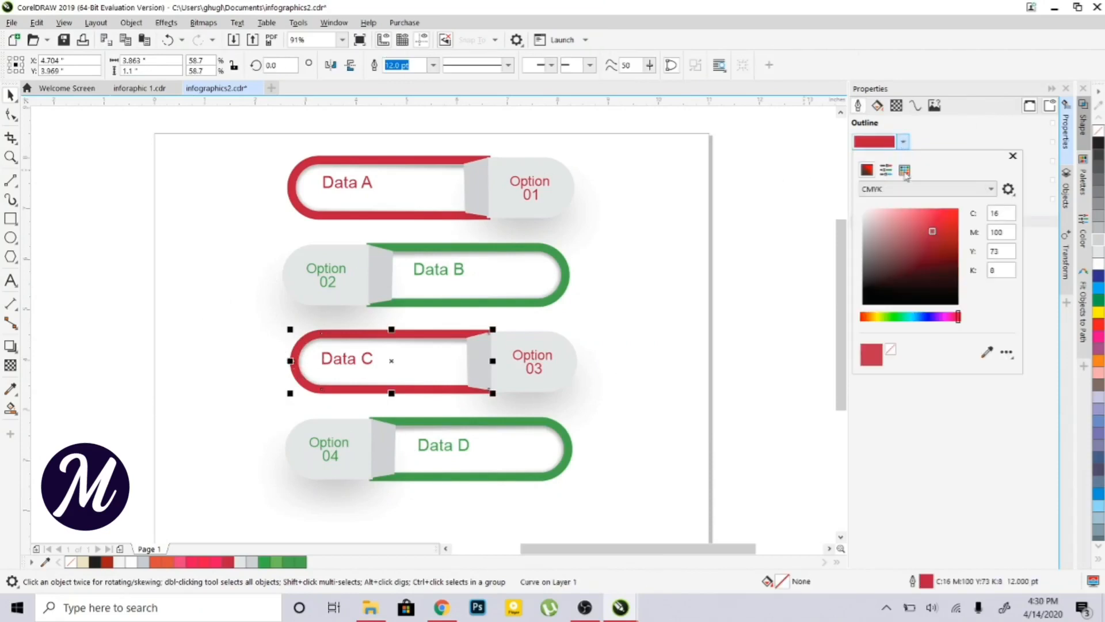
click(932, 317)
click(937, 225)
click(552, 424)
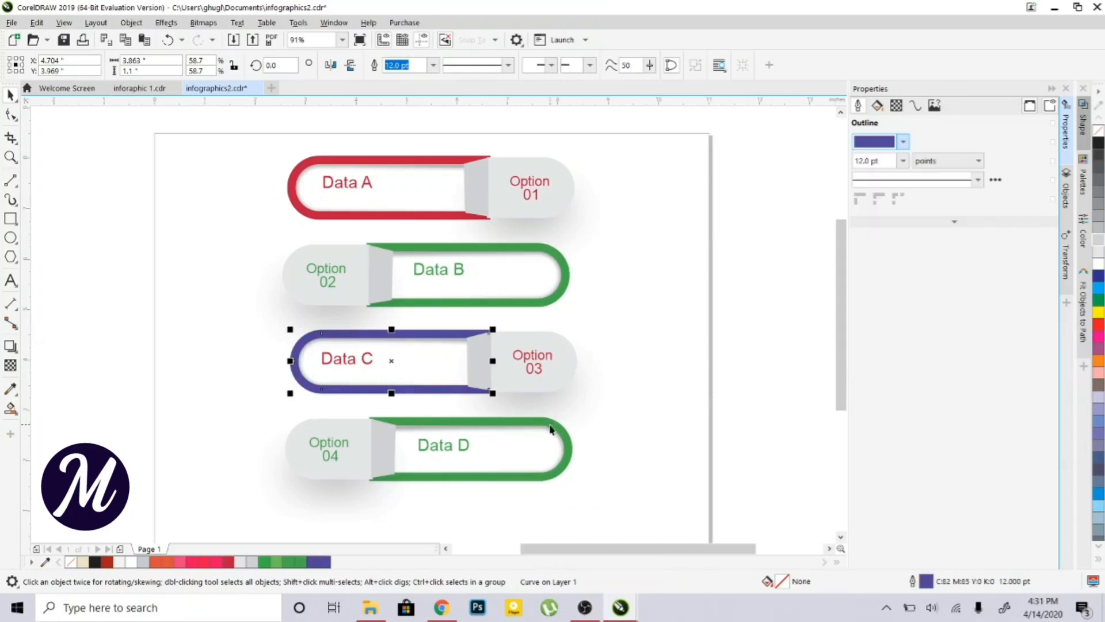
Recolor the fourth banner's frame outline light purple, C33 M56 Y0 K0
click(545, 424)
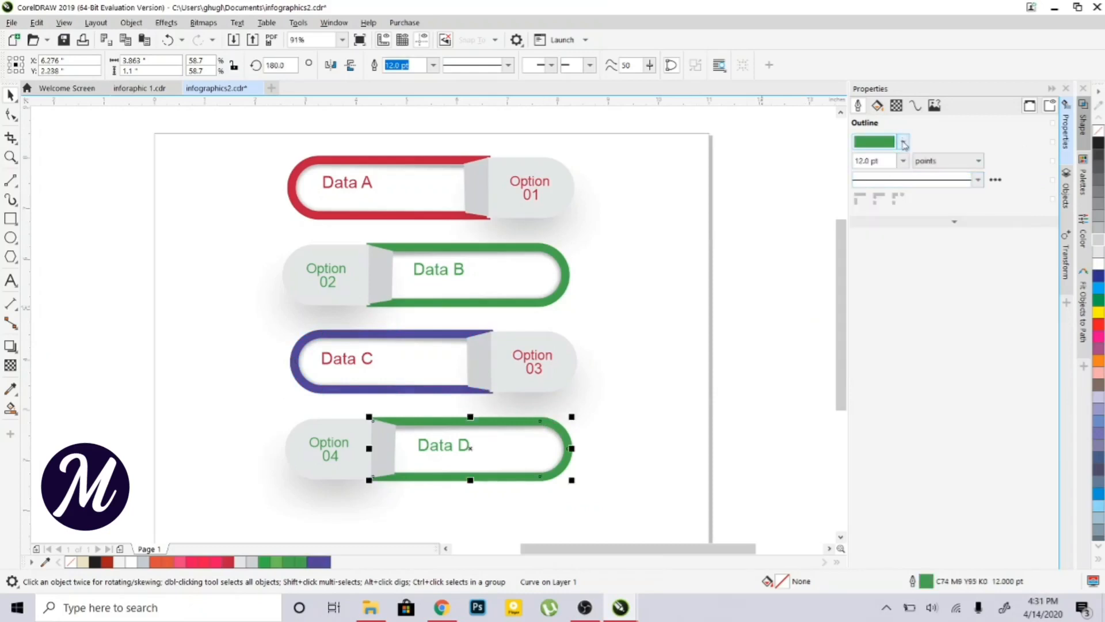
click(903, 143)
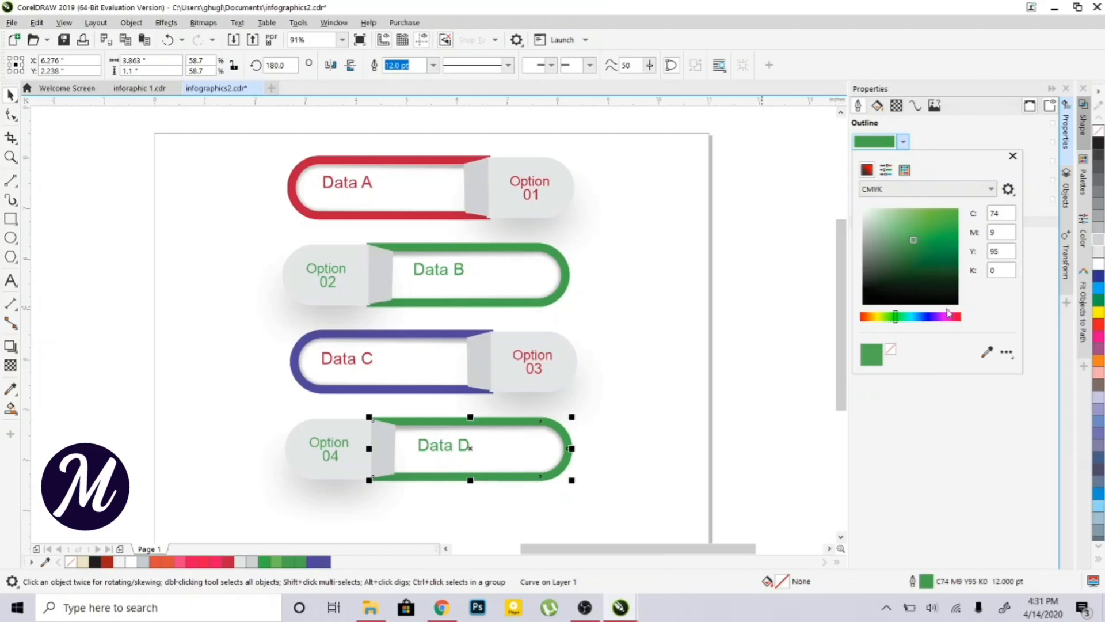
click(1099, 362)
key(ctrl+z)
click(903, 142)
click(938, 317)
drag(914, 240, 905, 226)
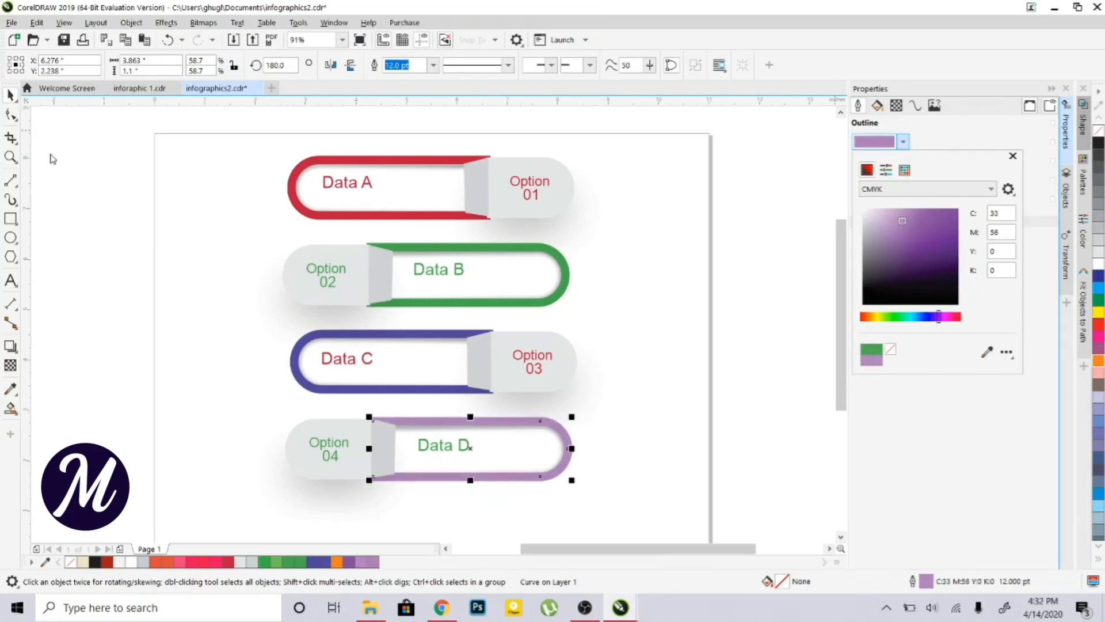
click(189, 206)
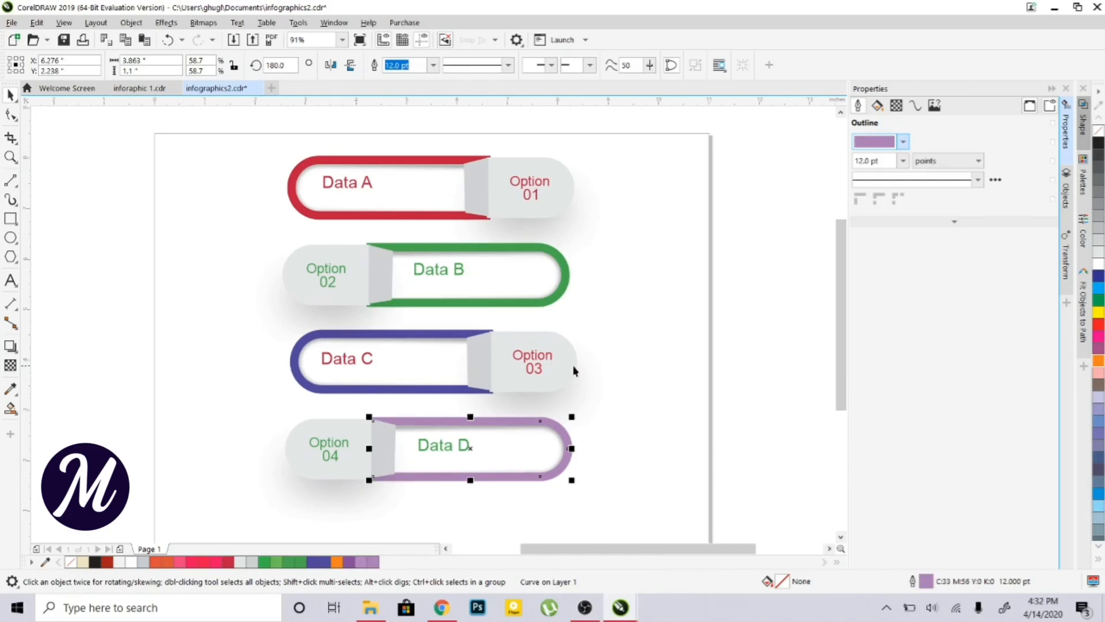
Recolor the Option 03 label blue-violet, sampling the color from the third banner's frame
click(546, 363)
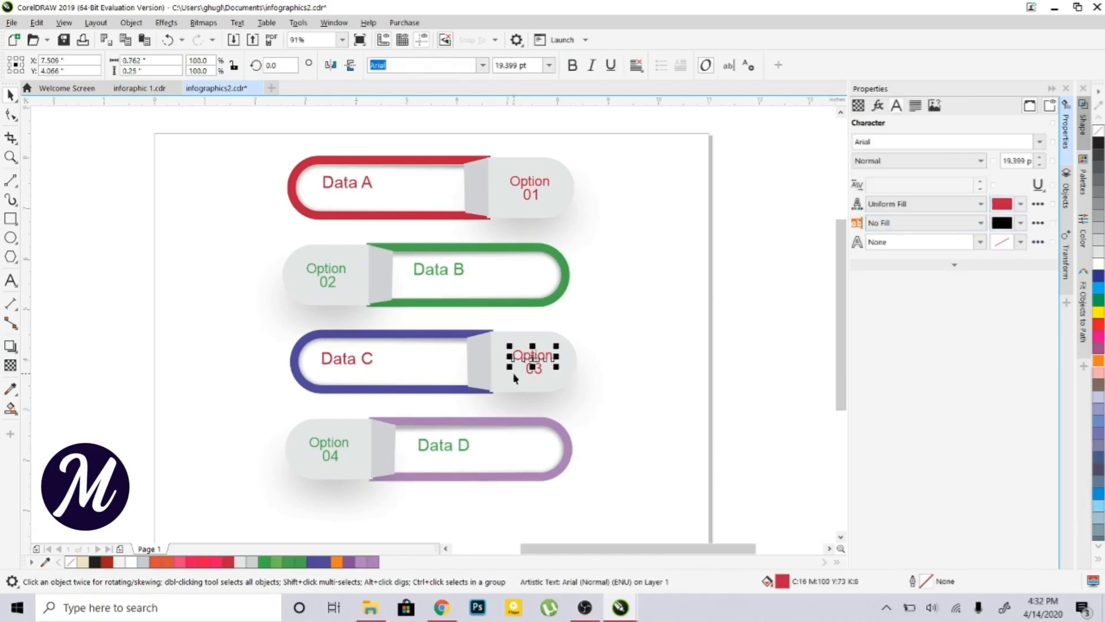
shift+click(366, 361)
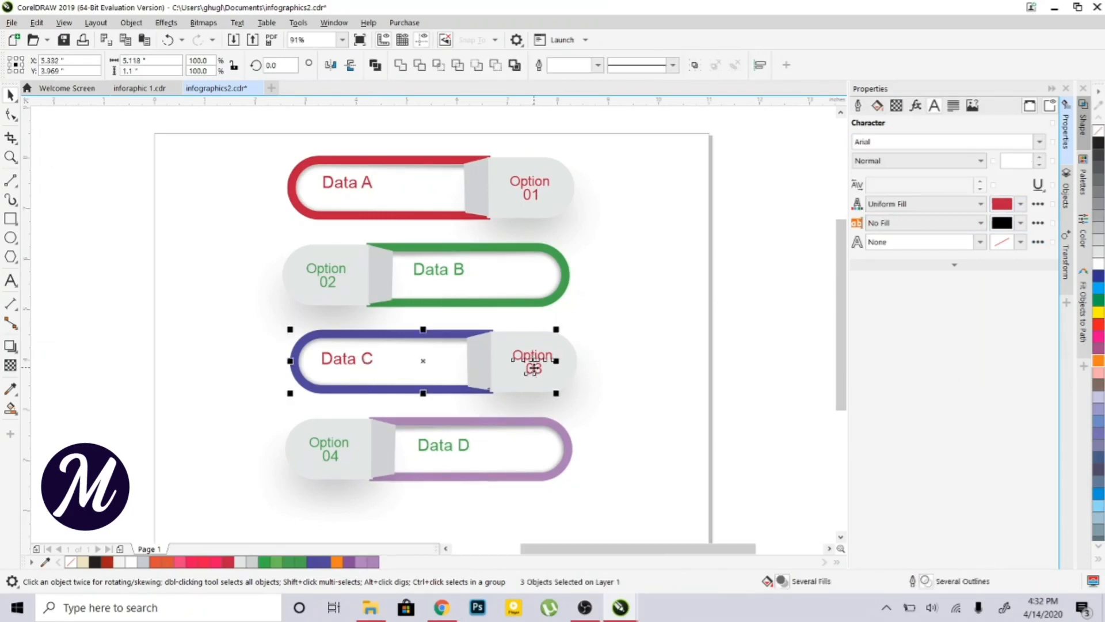
click(1021, 203)
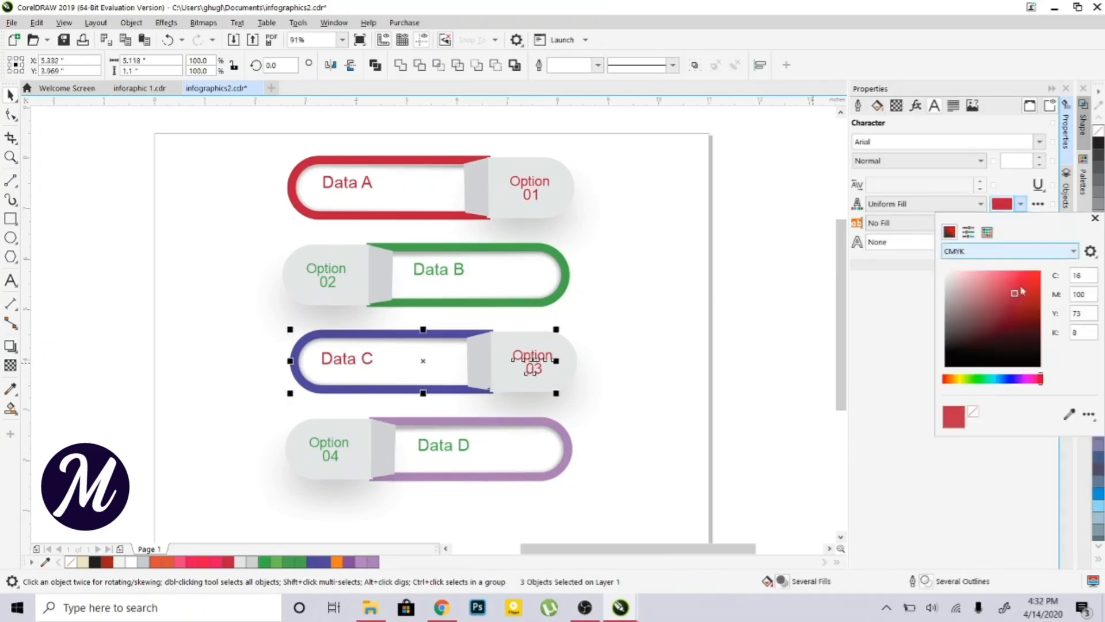
click(1066, 417)
click(454, 335)
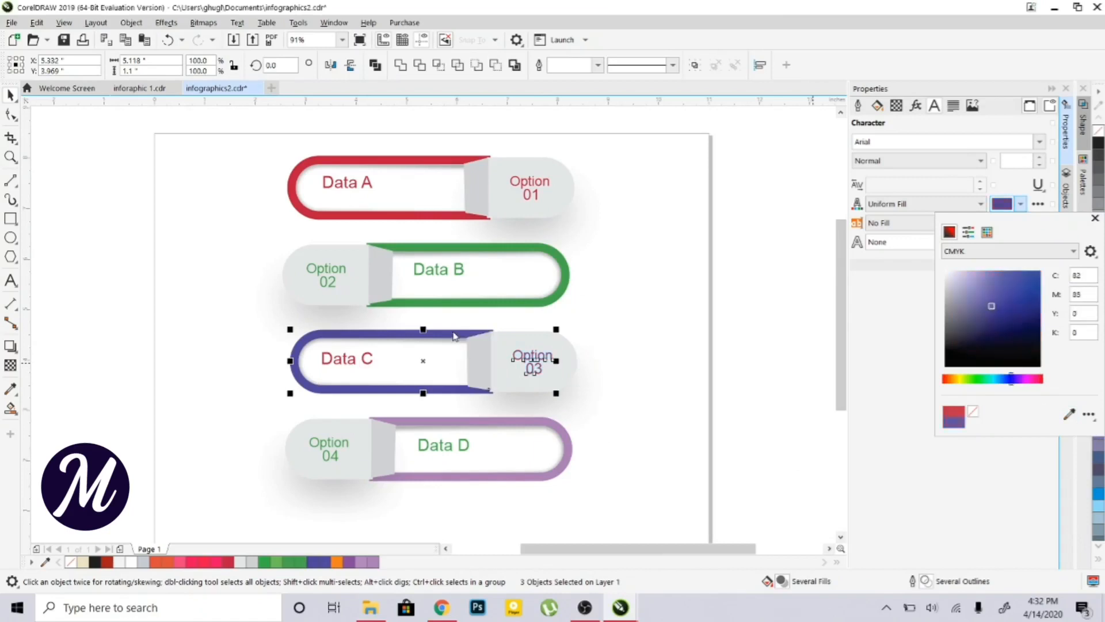
click(340, 360)
Match the Data C text's fill to the third banner's blue-violet frame by sampling its color
click(340, 361)
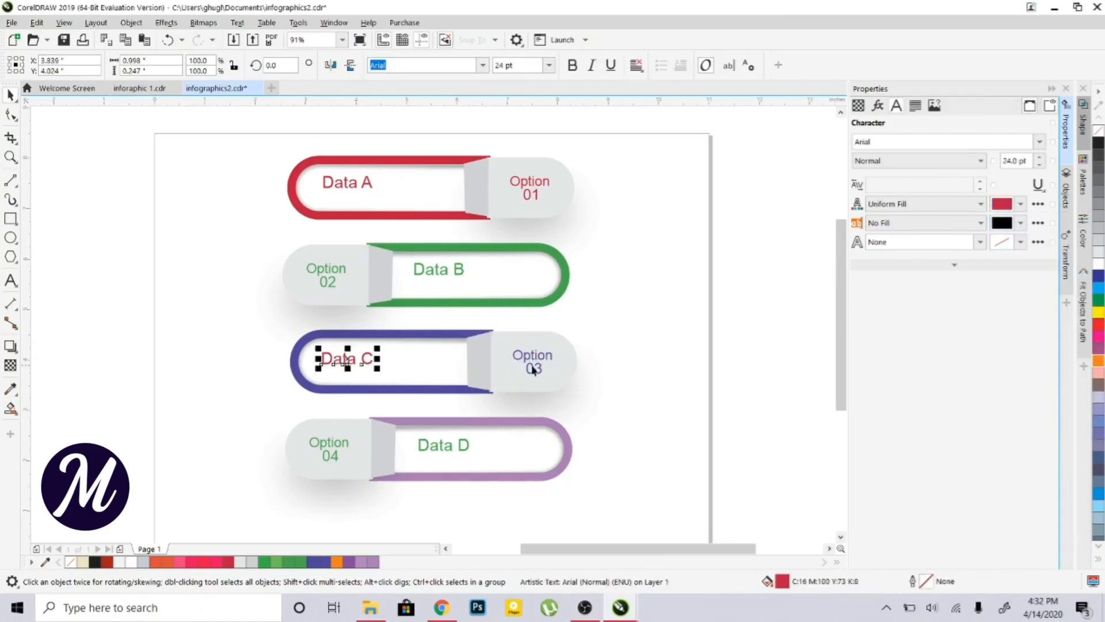
click(1021, 204)
click(1066, 416)
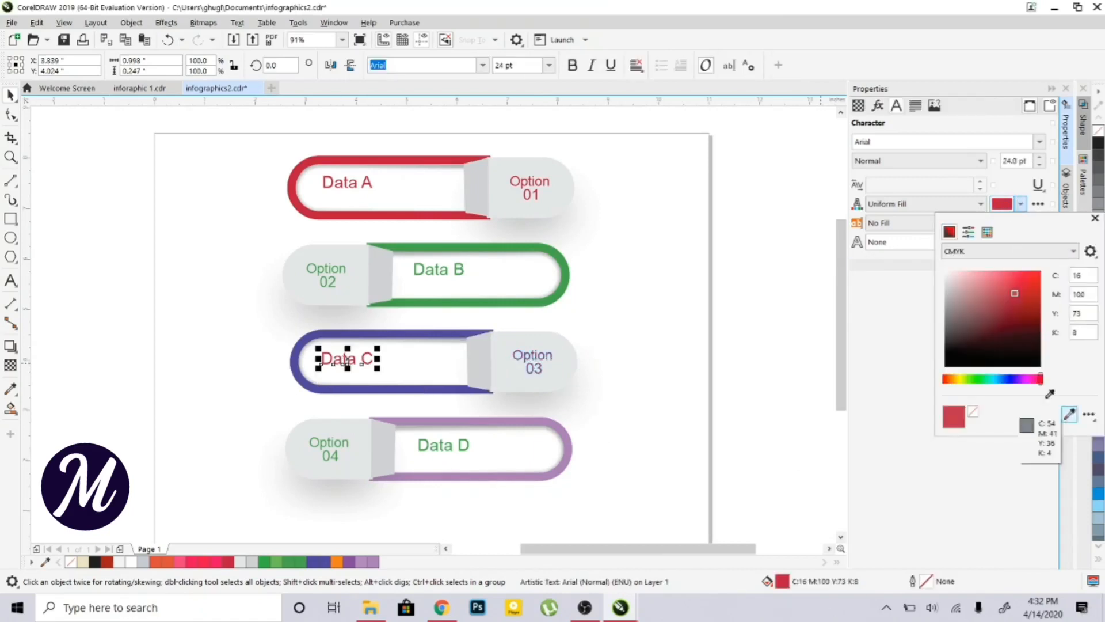
click(442, 335)
click(434, 446)
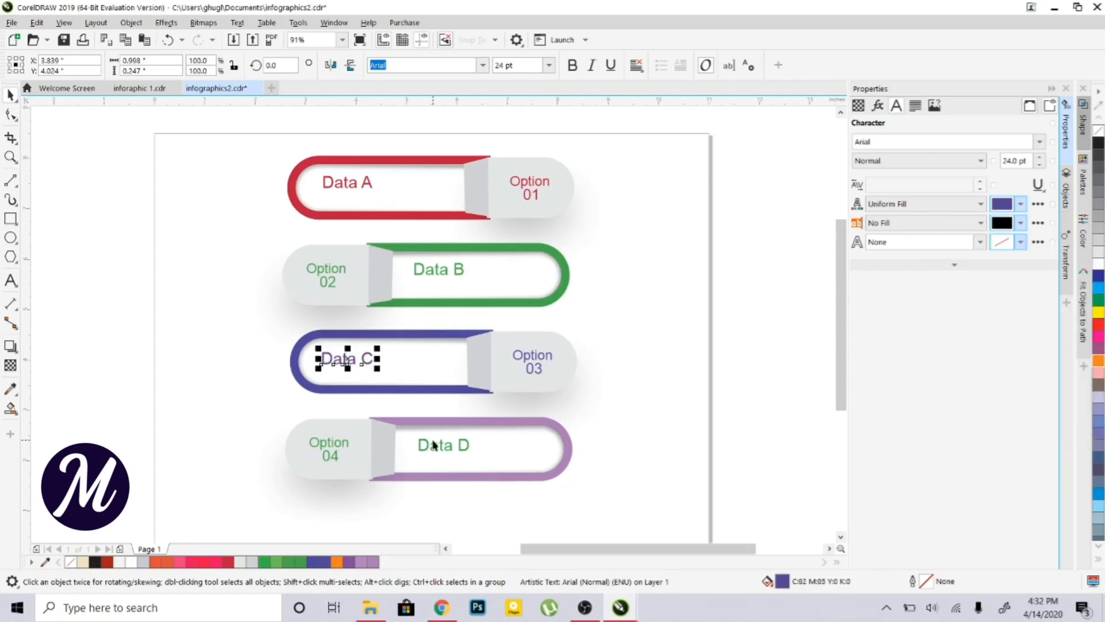
Recolor the Data D text and Option 04 label light purple, C33 M56 Y0 K0, sampled from the fourth banner's frame, and save the document
click(434, 446)
shift+click(335, 448)
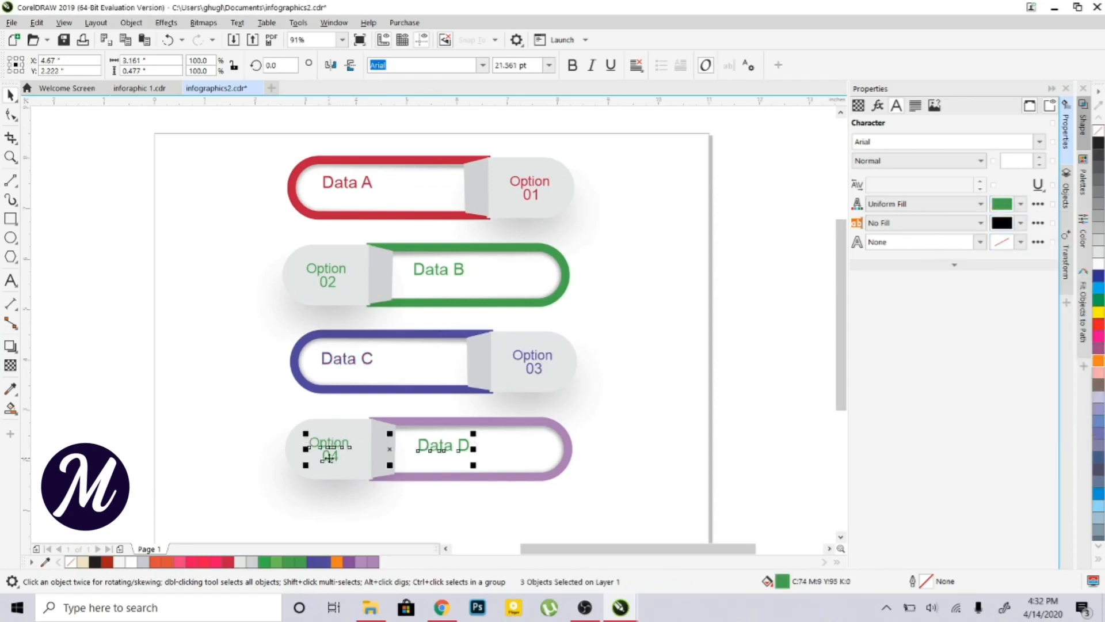
click(1023, 204)
click(1069, 414)
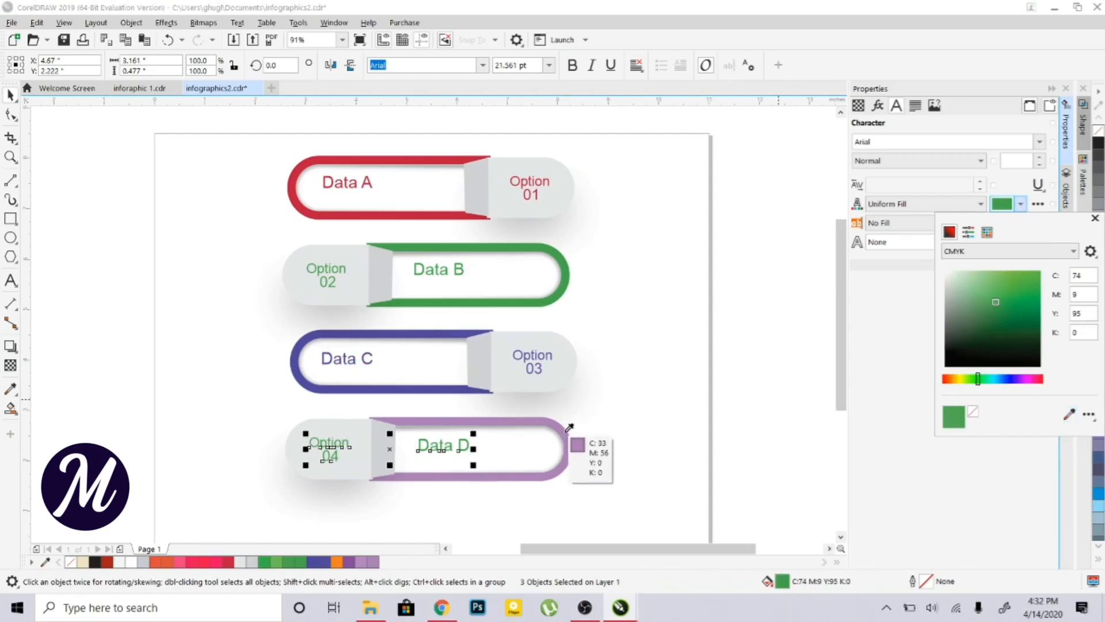
click(568, 429)
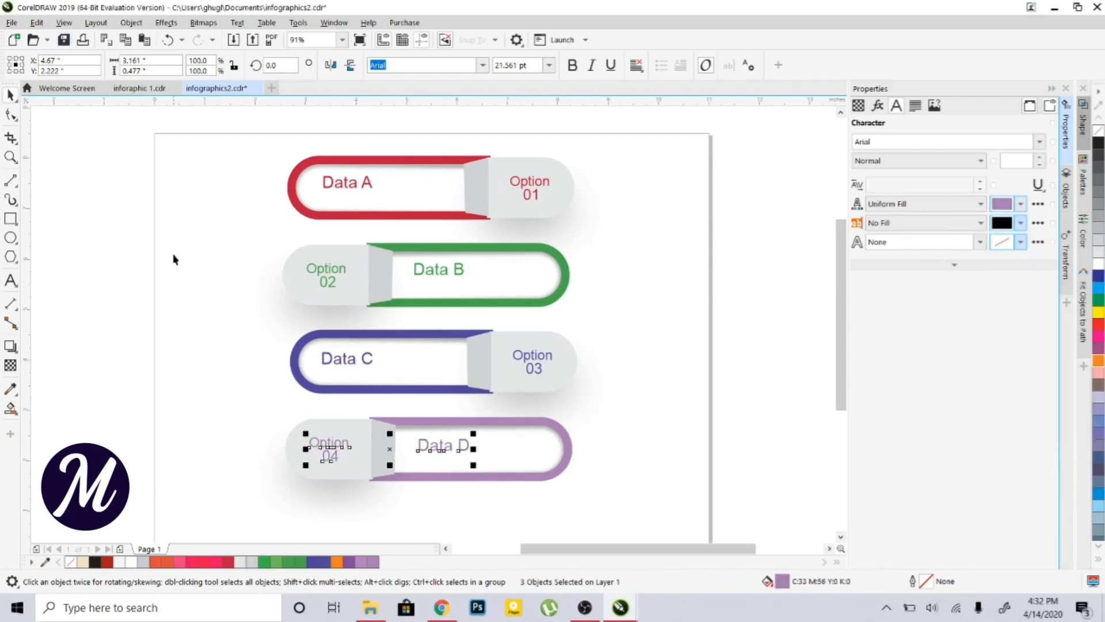
click(187, 279)
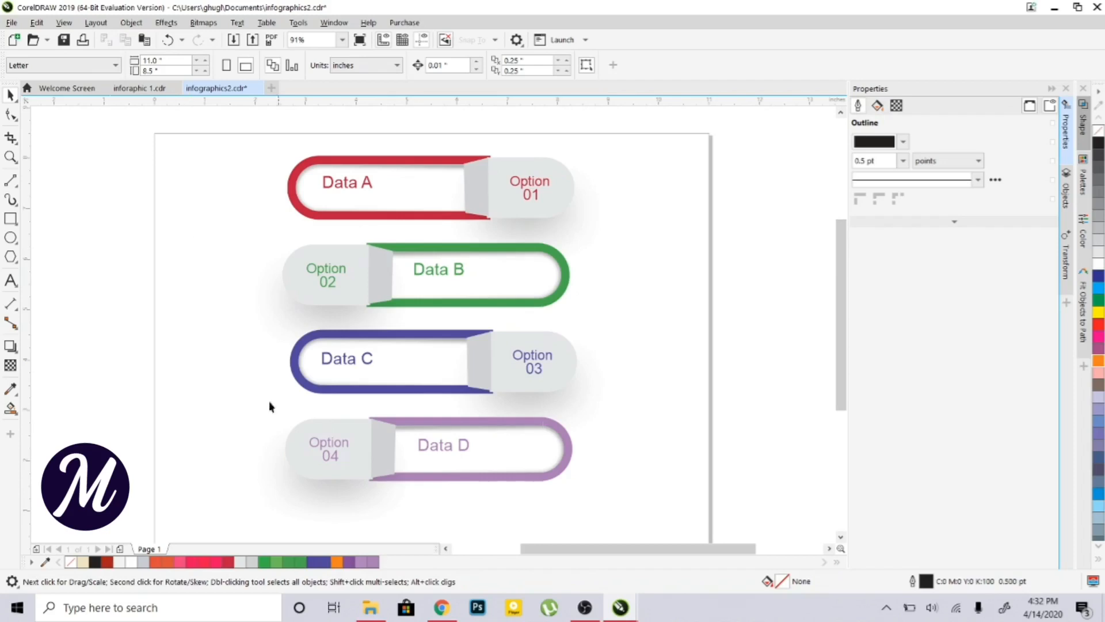
click(63, 40)
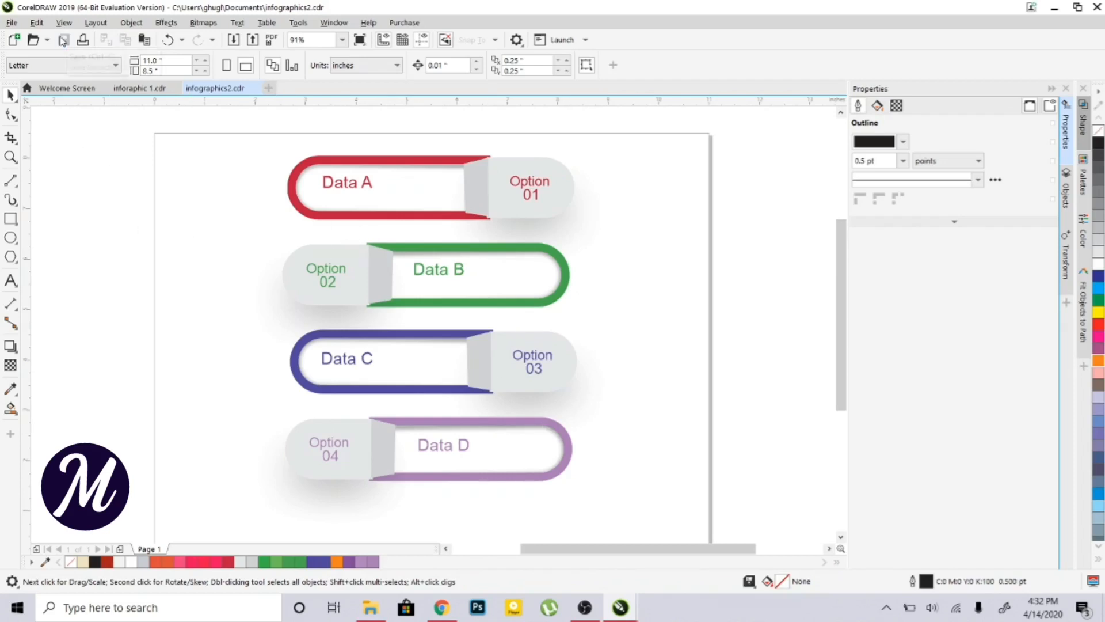